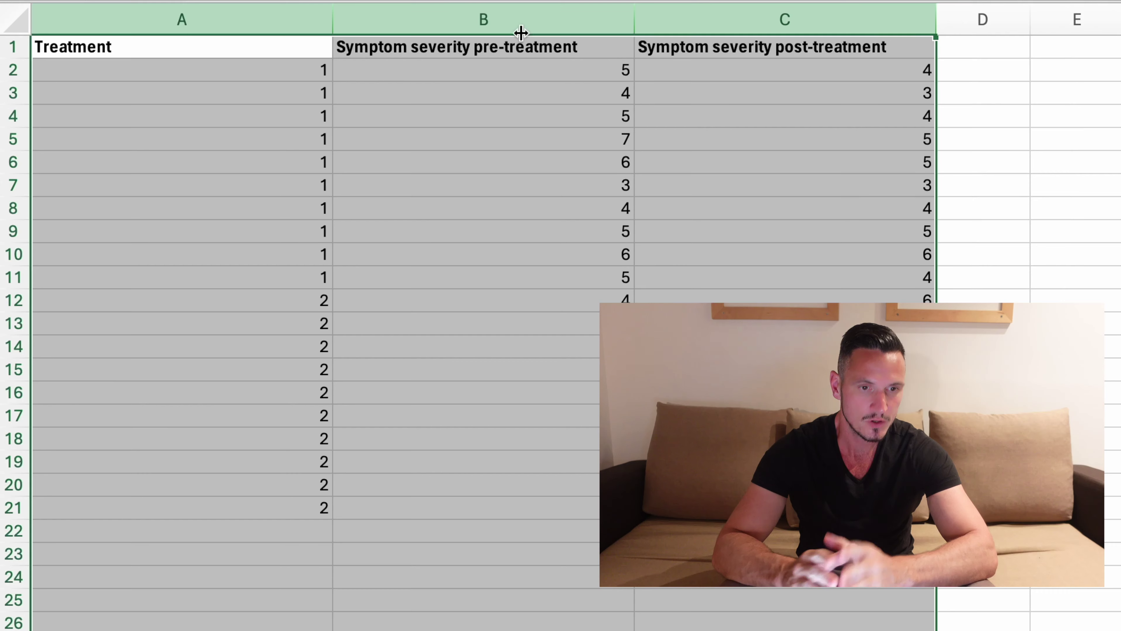
# Look through the treatment codes row by row down the Treatment column, alongside the pre- and post-treatment severity scores
pyautogui.click(165, 50)
pyautogui.press('Down')
pyautogui.press('Down')
pyautogui.press('Down')
pyautogui.press('Down')
pyautogui.press('Down')
pyautogui.press('Down')
pyautogui.press('Down')
pyautogui.press('Down')
pyautogui.press('Down')
pyautogui.press('Down')
pyautogui.press('Down')
pyautogui.press('Down')
pyautogui.press('Down')
pyautogui.press('Down')
pyautogui.press('Down')
pyautogui.press('Down')
pyautogui.press('Down')
pyautogui.press('Down')
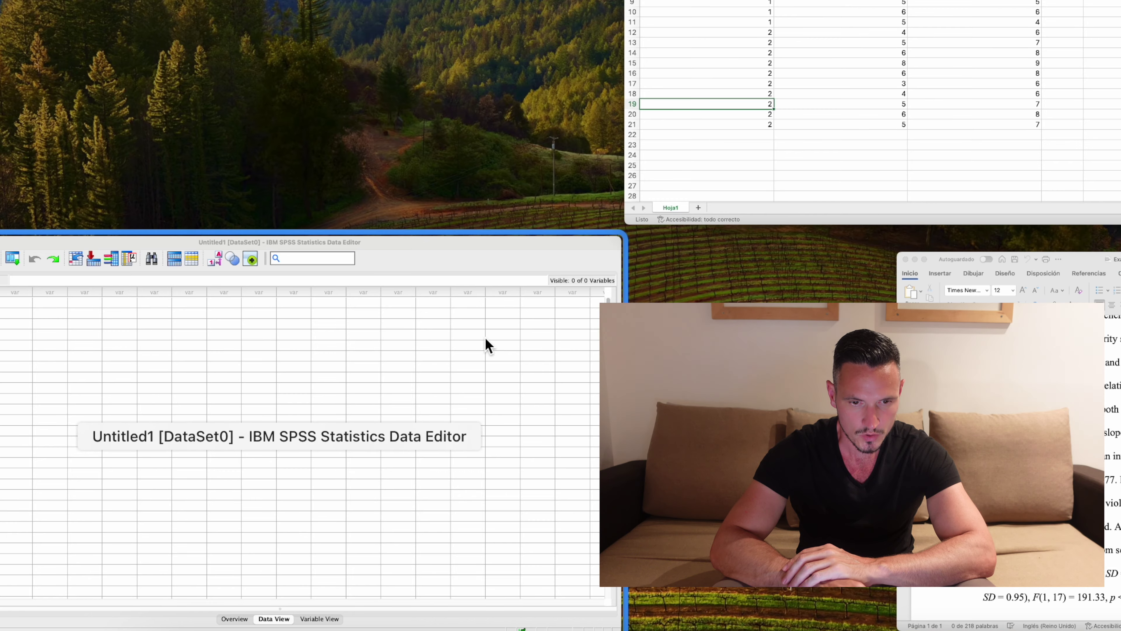
# Switch to the SPSS Data Editor and define the first variable in Variable View with the name Treatment
pyautogui.click(486, 343)
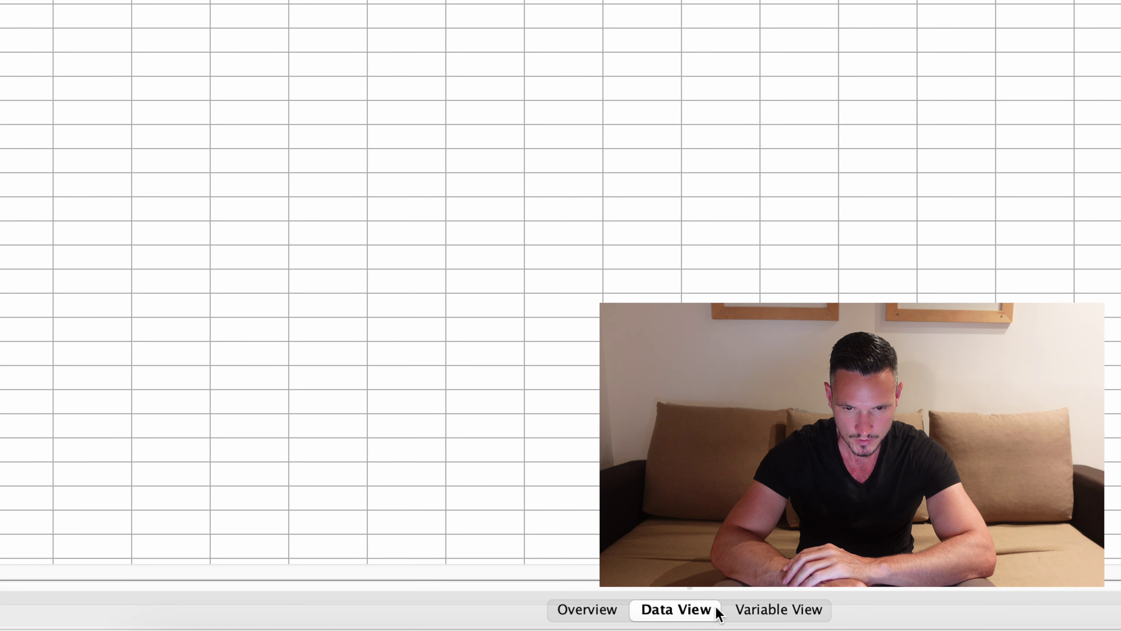
pyautogui.click(763, 616)
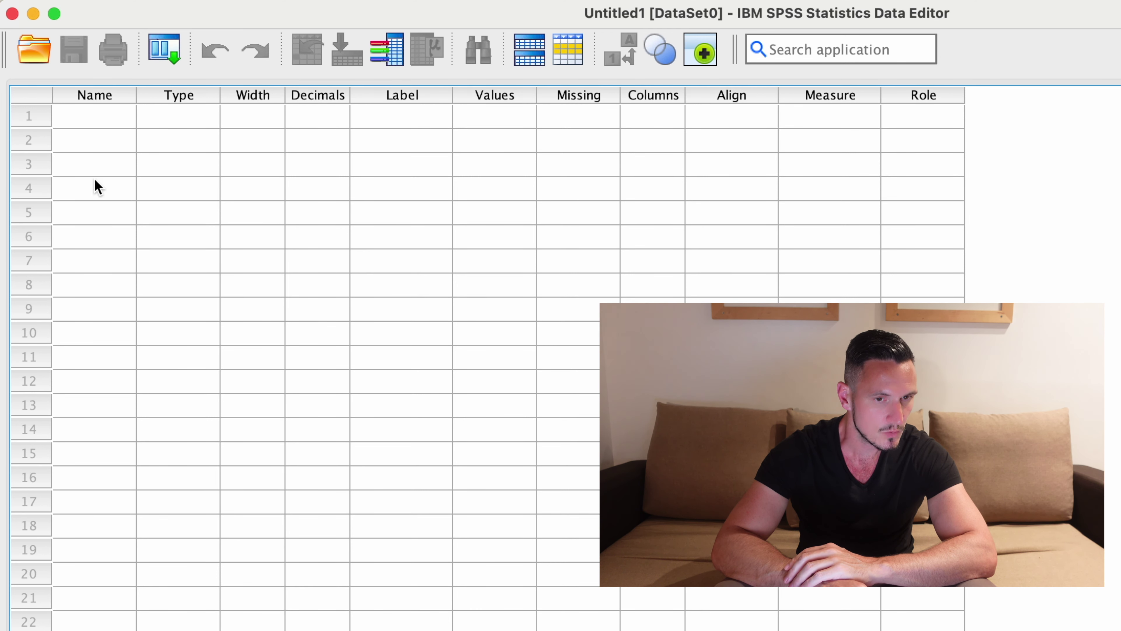
pyautogui.click(81, 126)
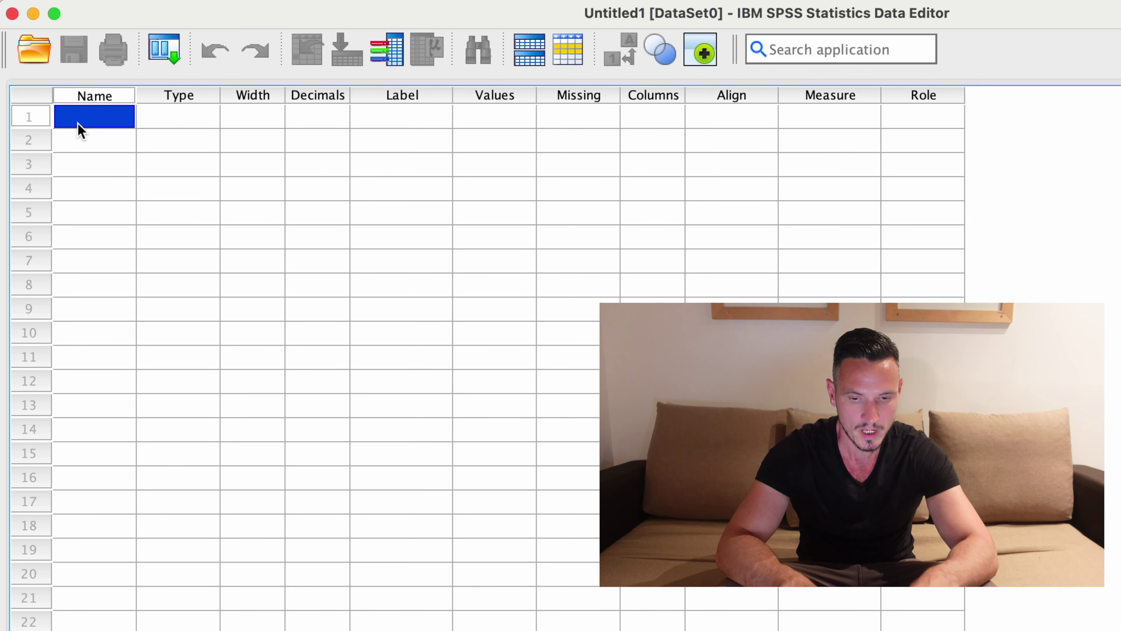
pyautogui.write('Tre')
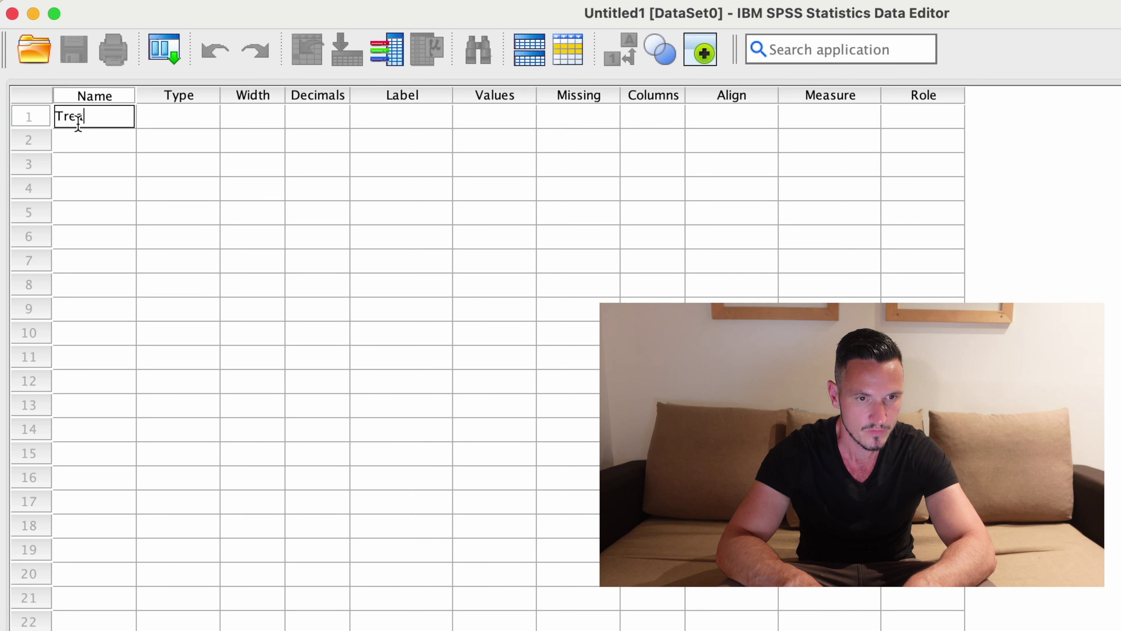
pyautogui.write('atment')
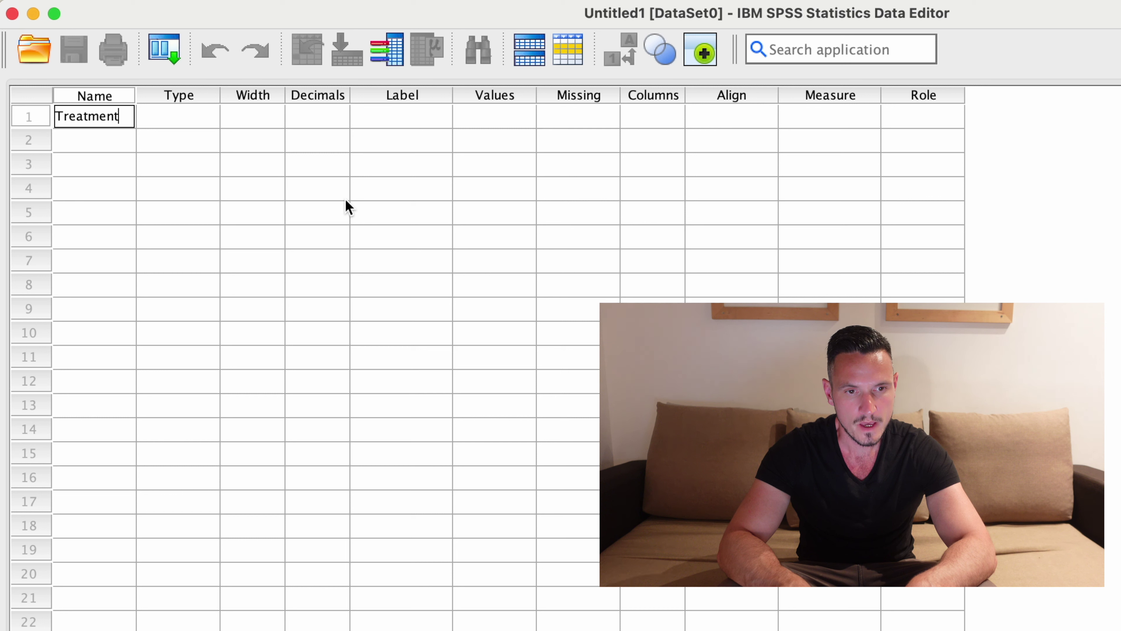
pyautogui.press('Return')
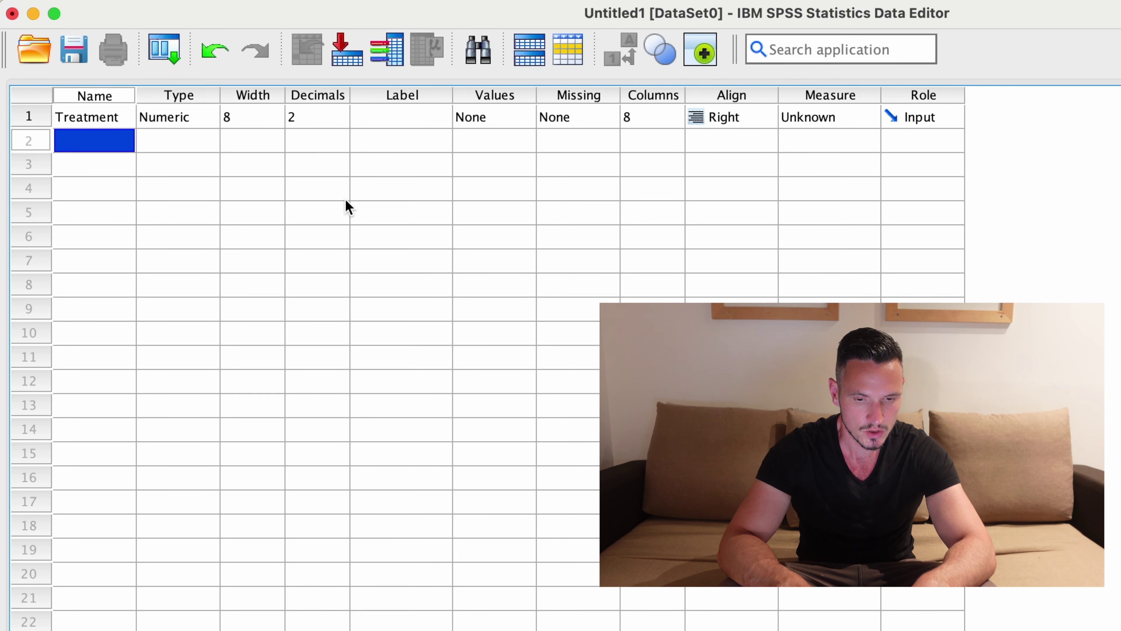
# Define two more variables below Treatment, named Severity_pre and Severity_post
pyautogui.write('Sever')
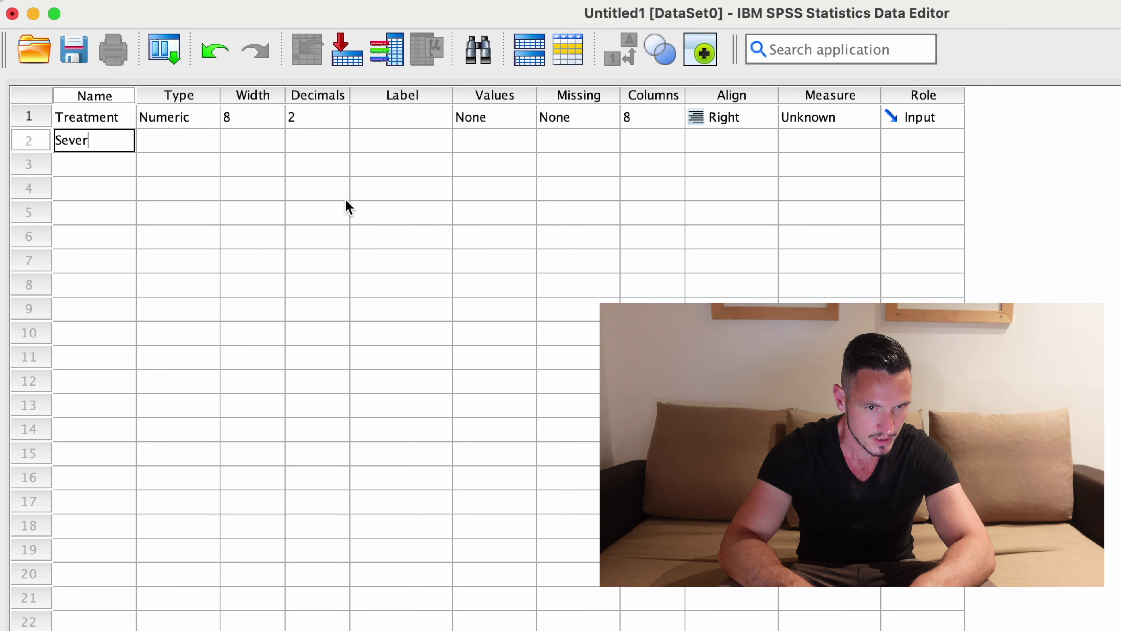
pyautogui.write('ity_pre')
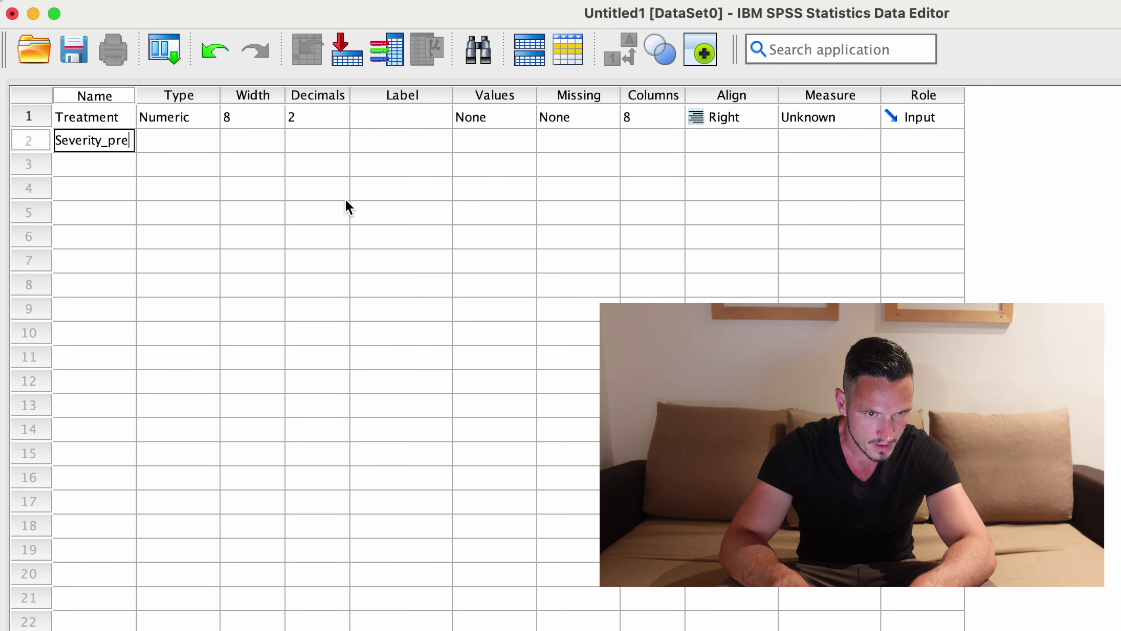
pyautogui.press('Return')
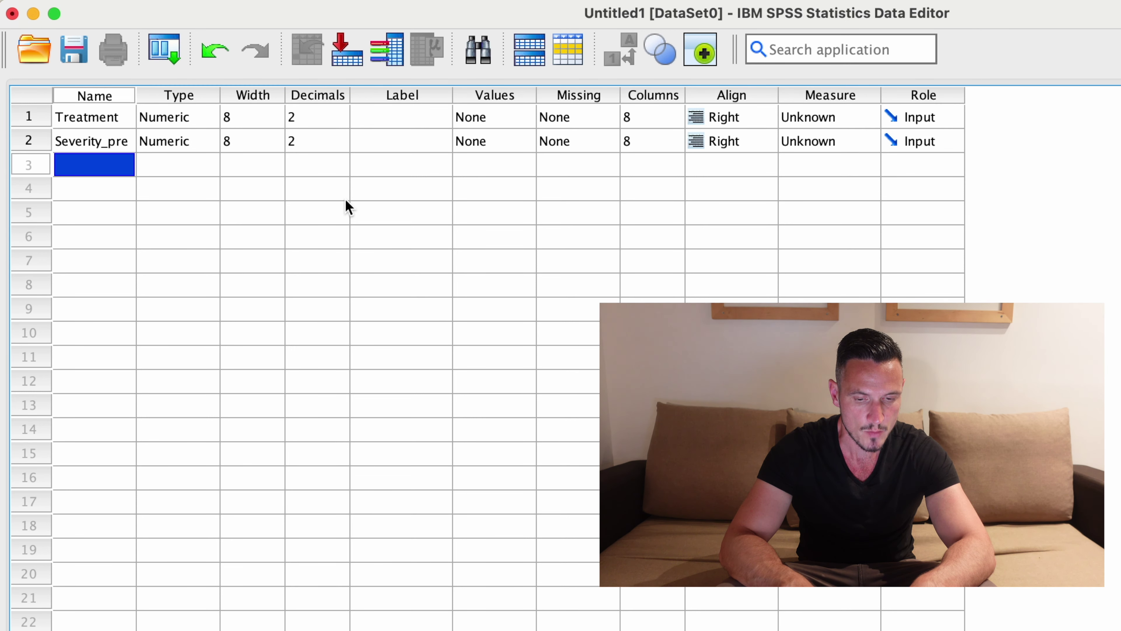
pyautogui.write('S')
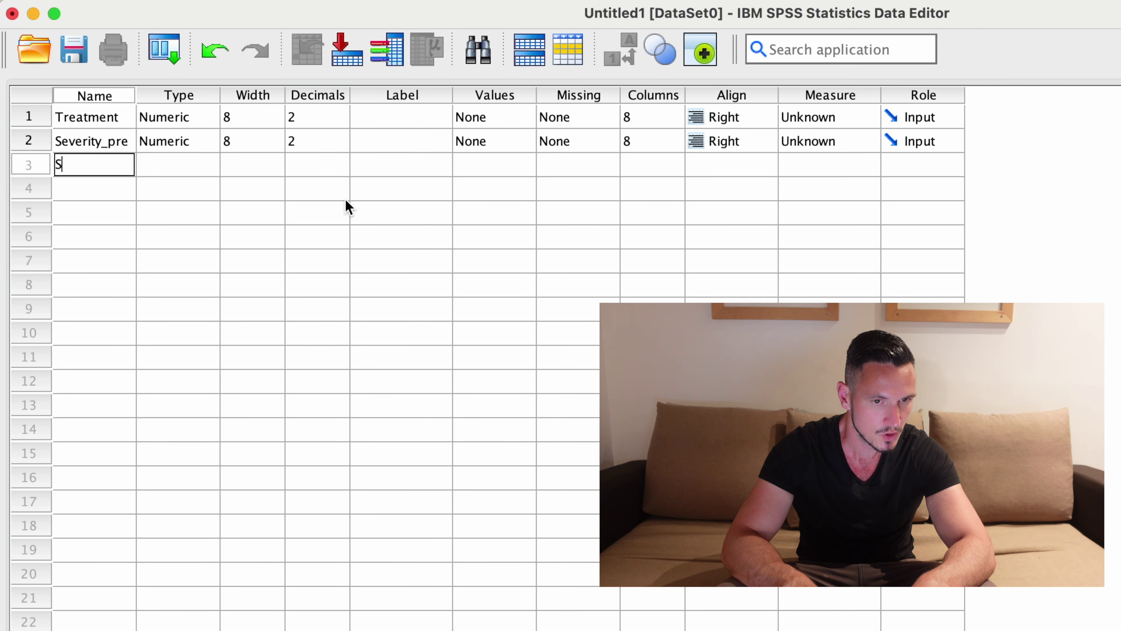
pyautogui.write('everity_po')
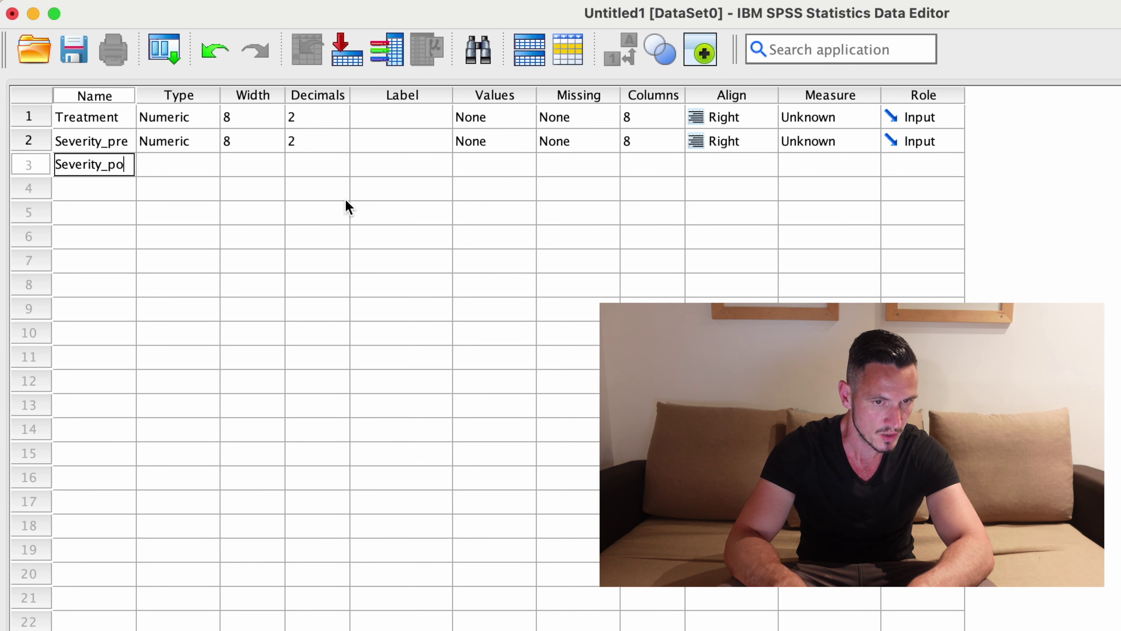
pyautogui.write('st')
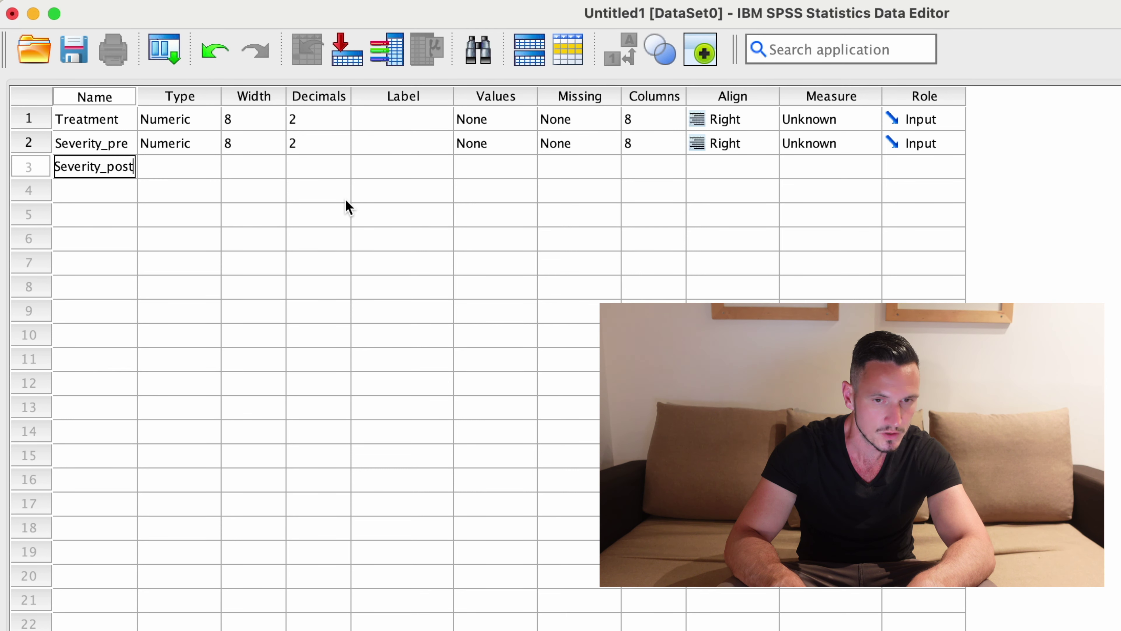
pyautogui.click(713, 291)
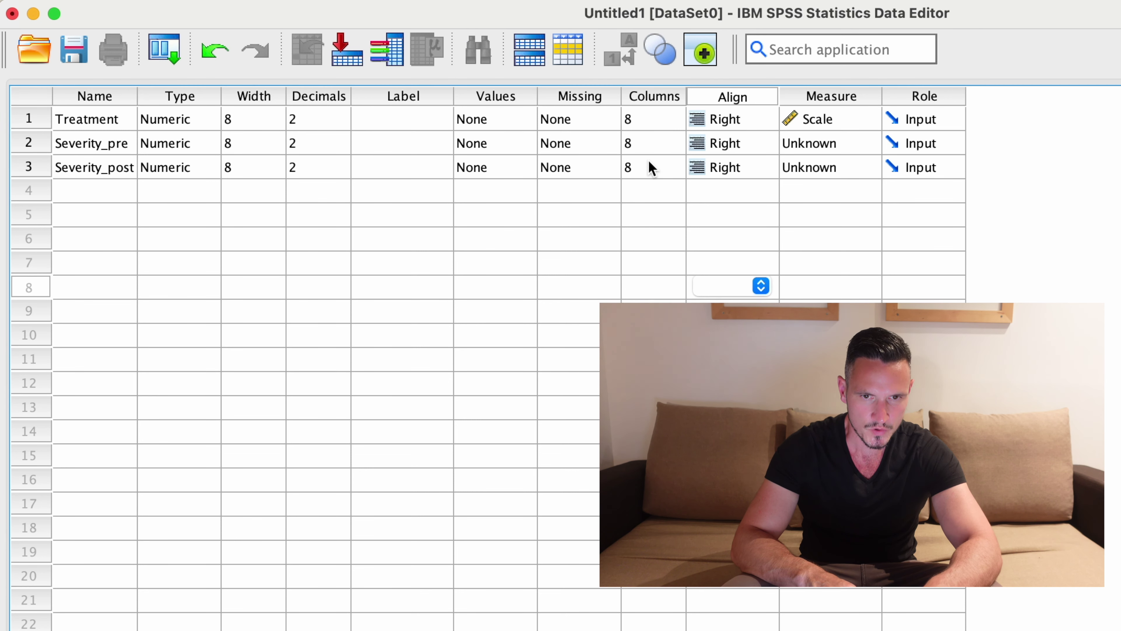
# Set the measurement level to Nominal for Treatment and to Scale for Severity_pre and Severity_post
pyautogui.click(816, 125)
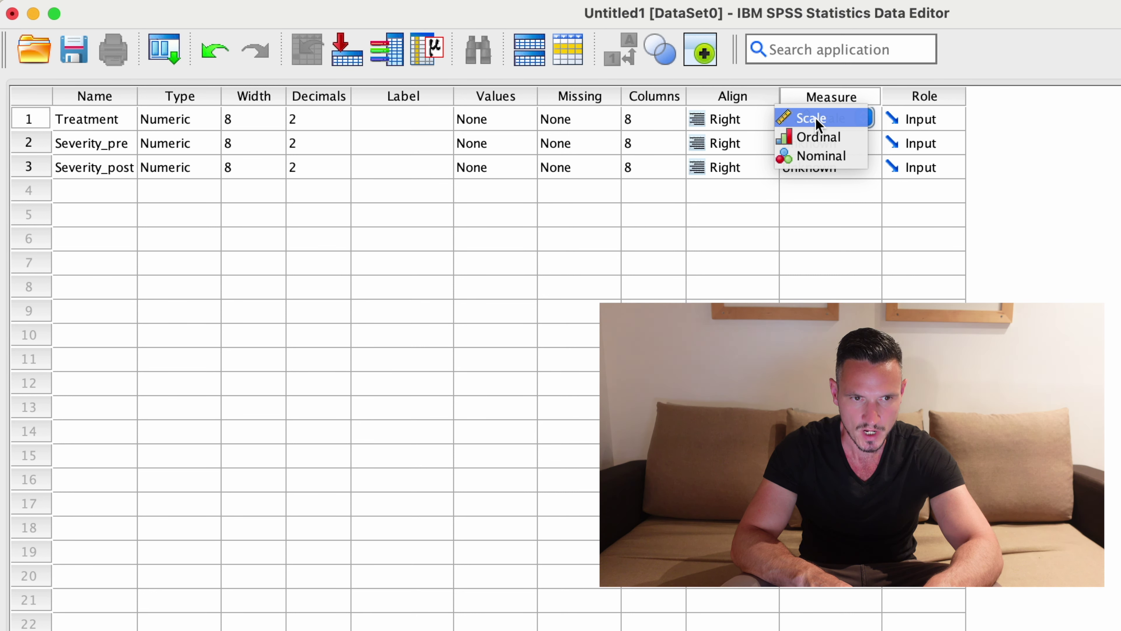
pyautogui.click(792, 155)
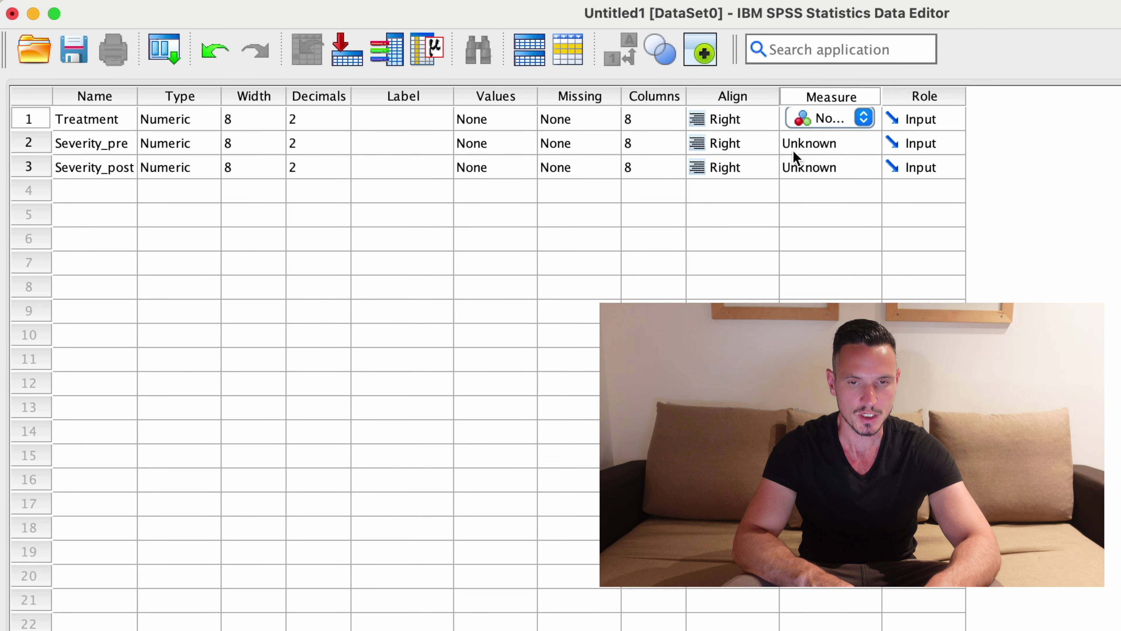
pyautogui.click(836, 144)
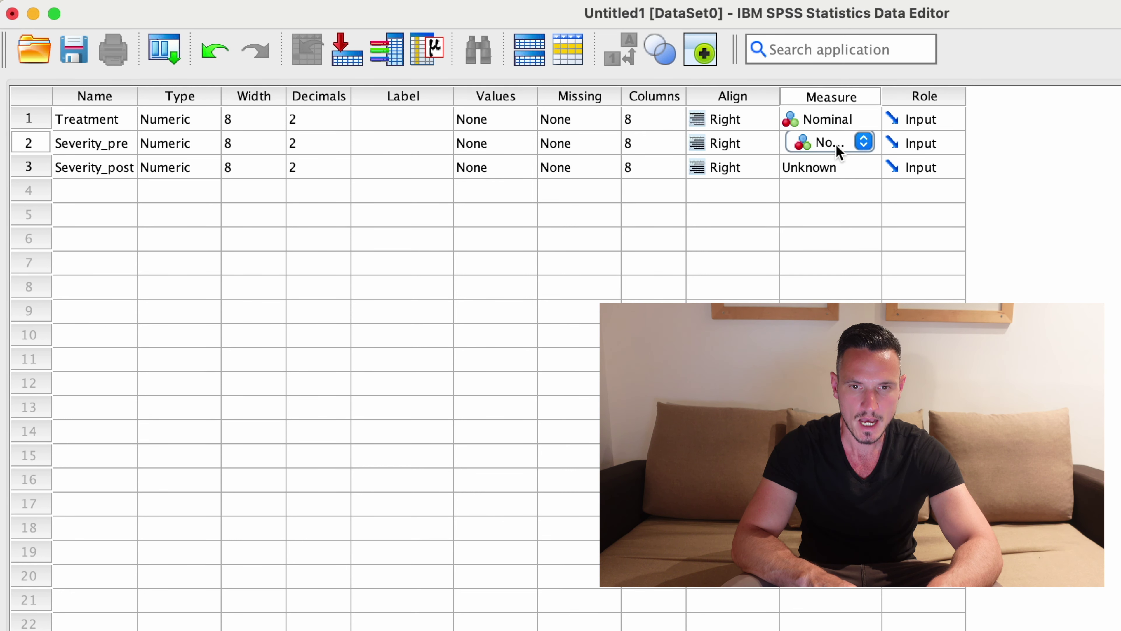
pyautogui.click(863, 143)
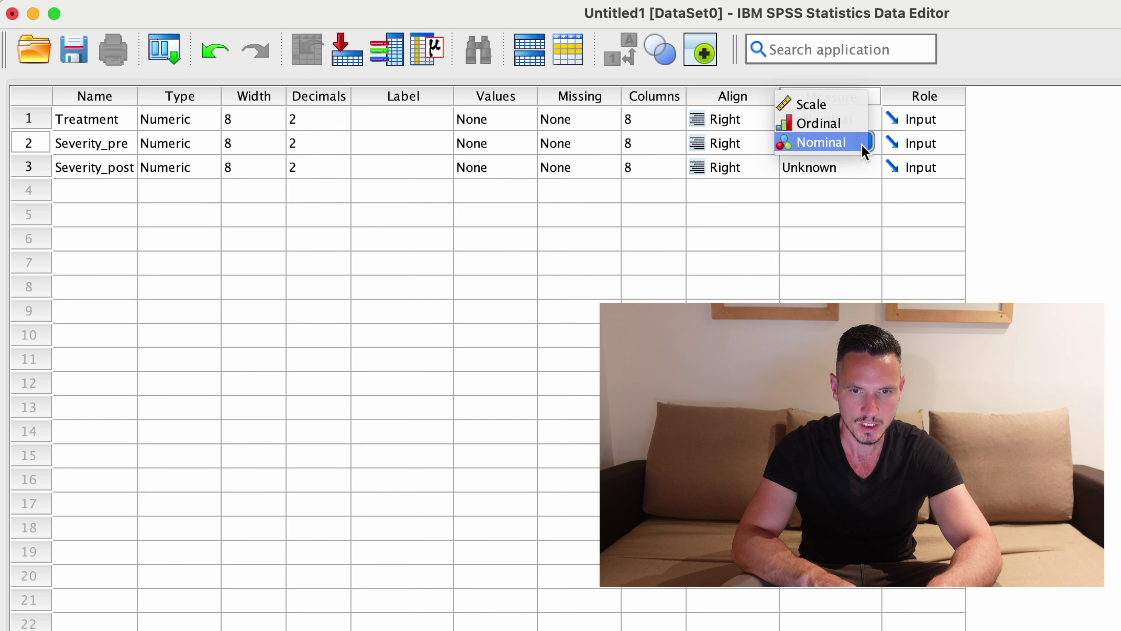
pyautogui.click(799, 104)
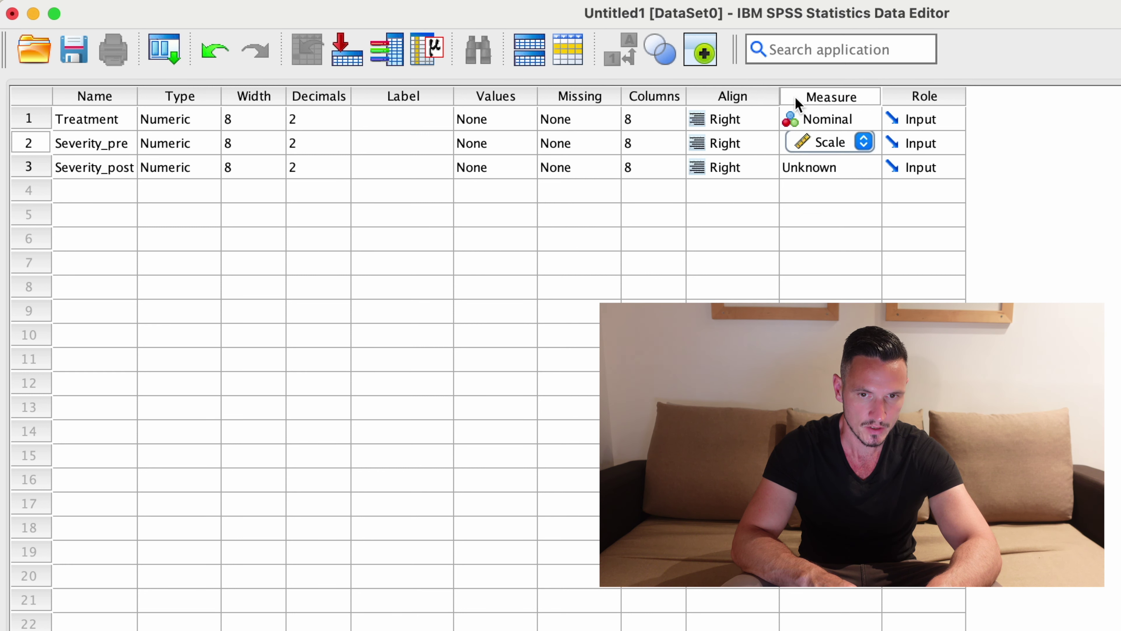
pyautogui.click(846, 167)
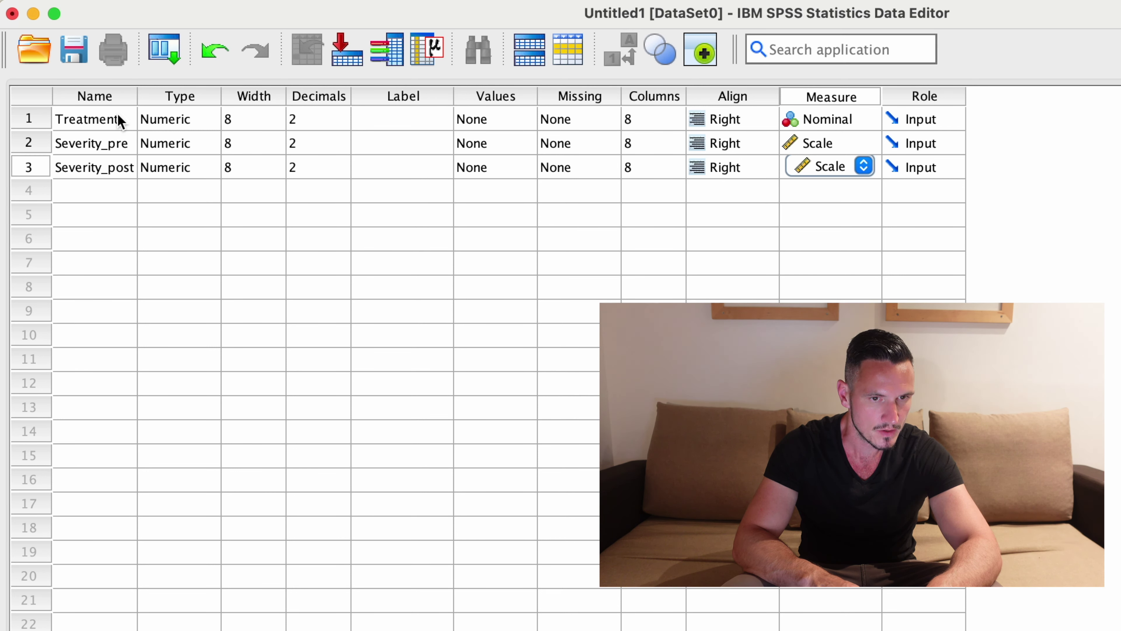
# Open the value labels of the Treatment variable and label value 1 as Treatment A
pyautogui.click(492, 117)
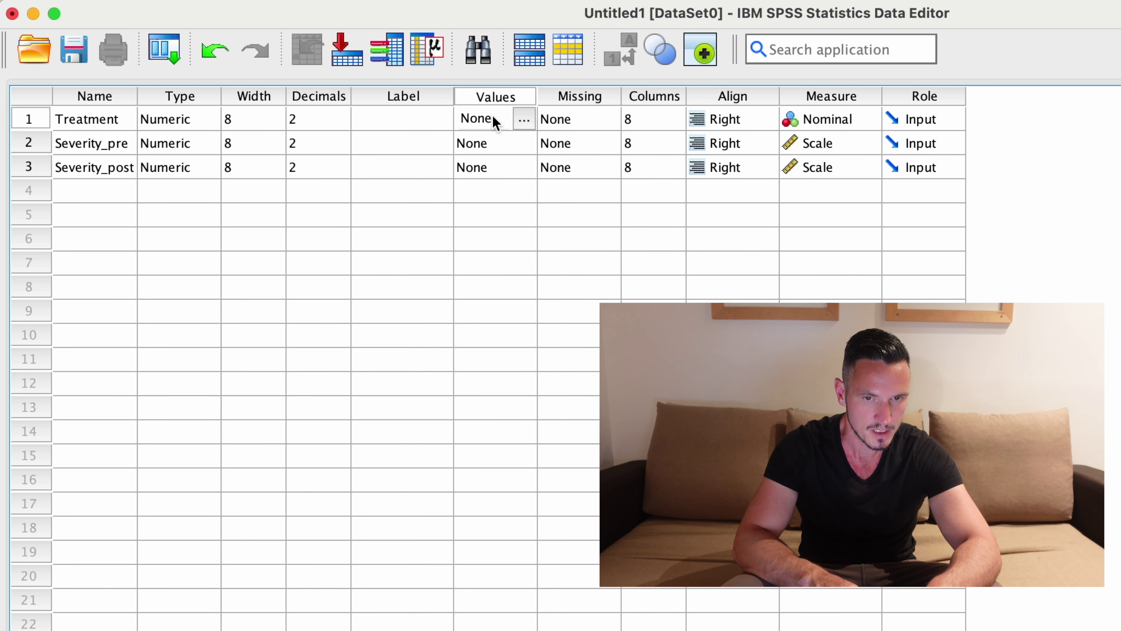
pyautogui.click(523, 126)
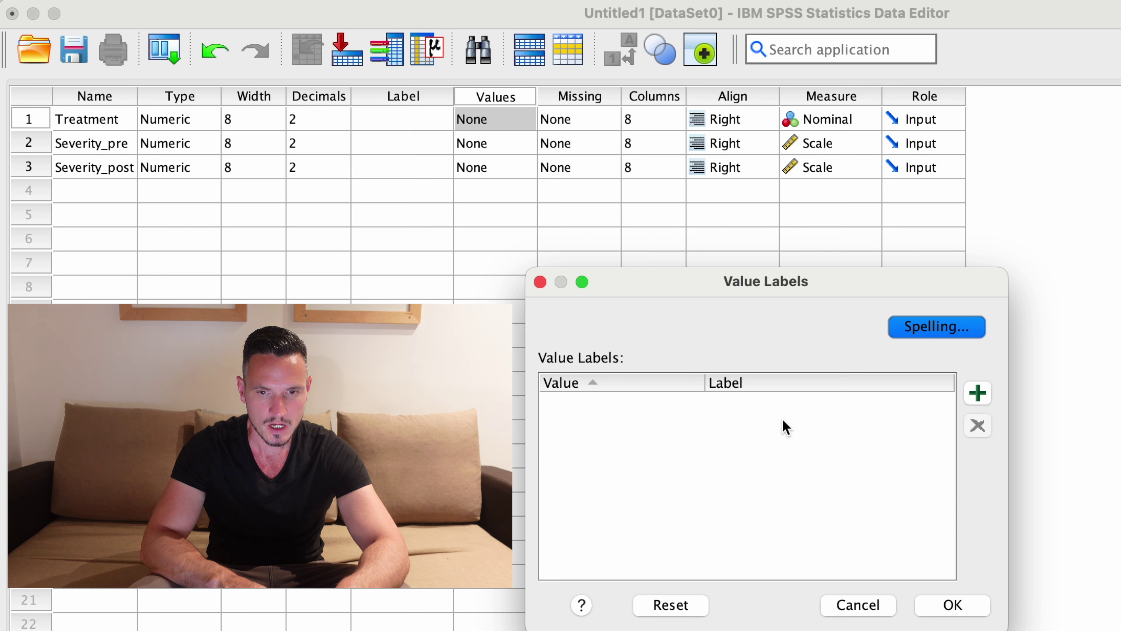
pyautogui.click(978, 394)
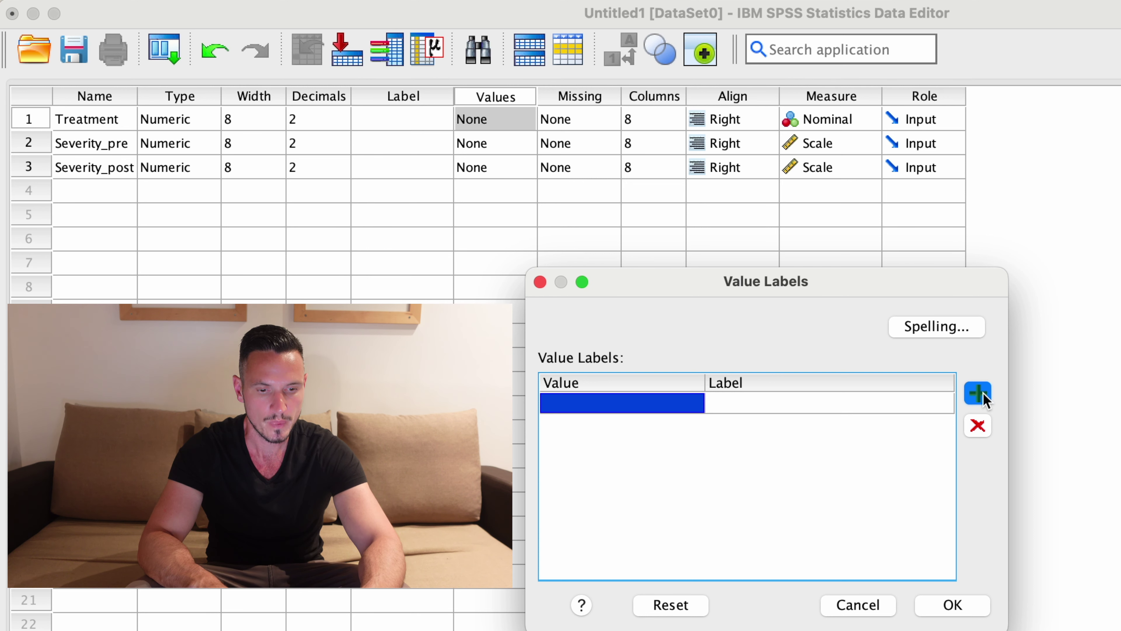
pyautogui.write('1')
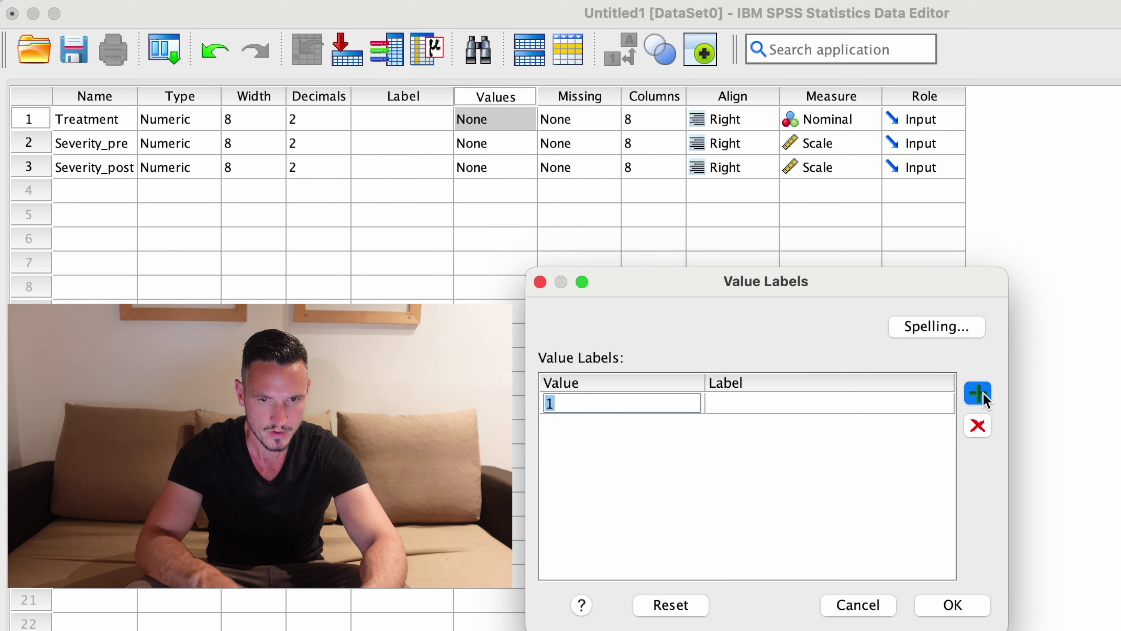
pyautogui.click(869, 401)
pyautogui.click(868, 400)
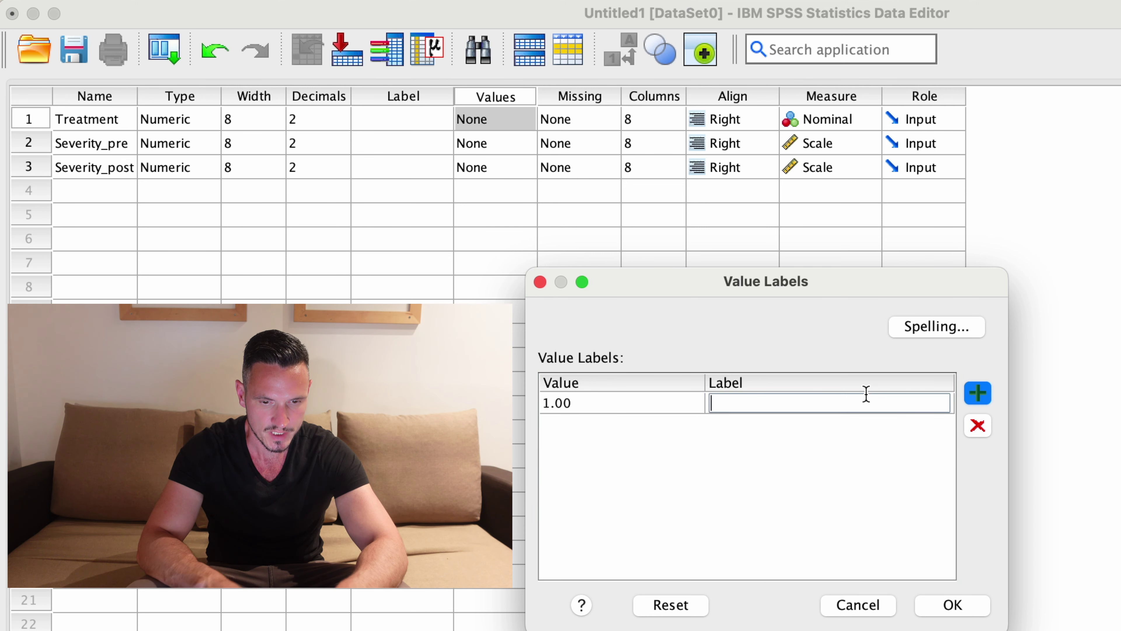
pyautogui.write('Treat')
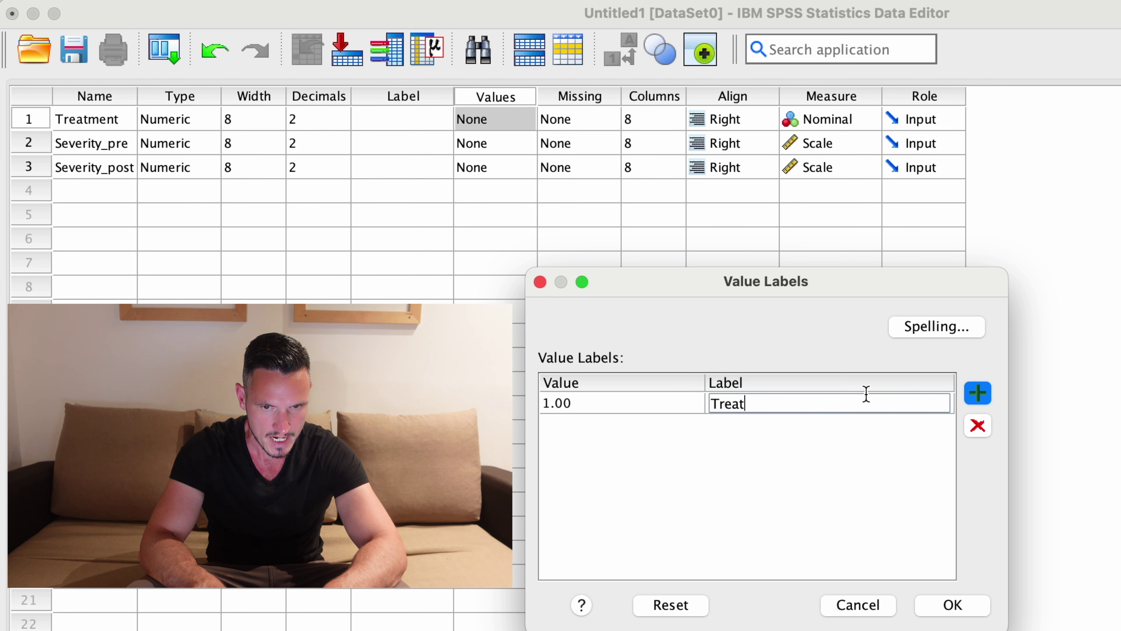
pyautogui.write('ment A')
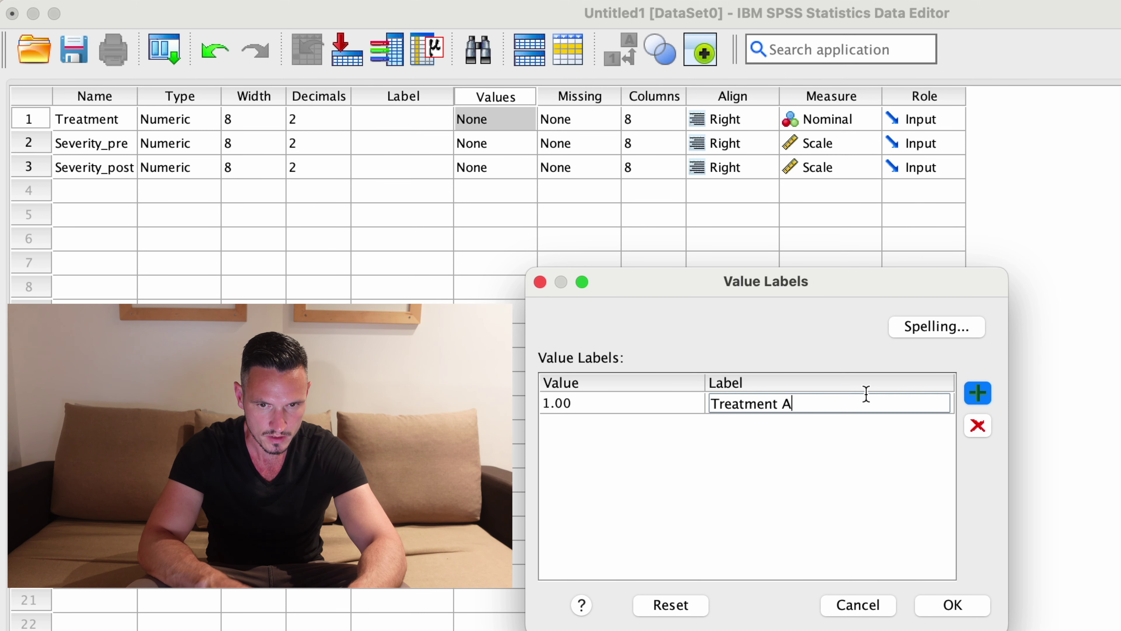
# Add the label Treatment B for value 2 and confirm the Treatment value labels
pyautogui.click(977, 393)
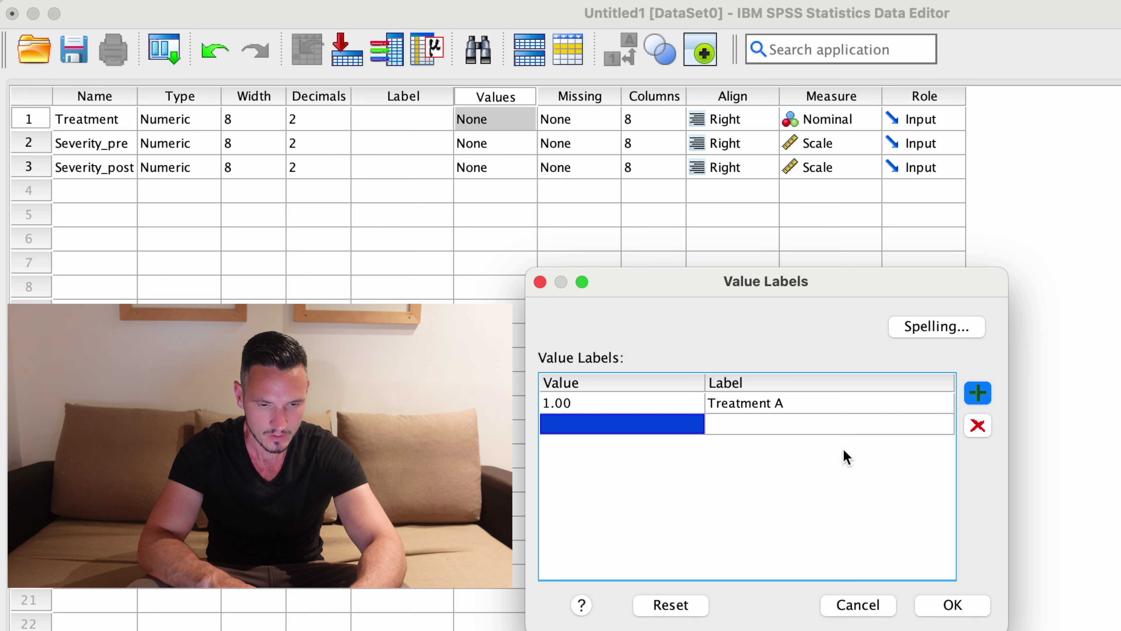
pyautogui.write('2')
pyautogui.click(781, 424)
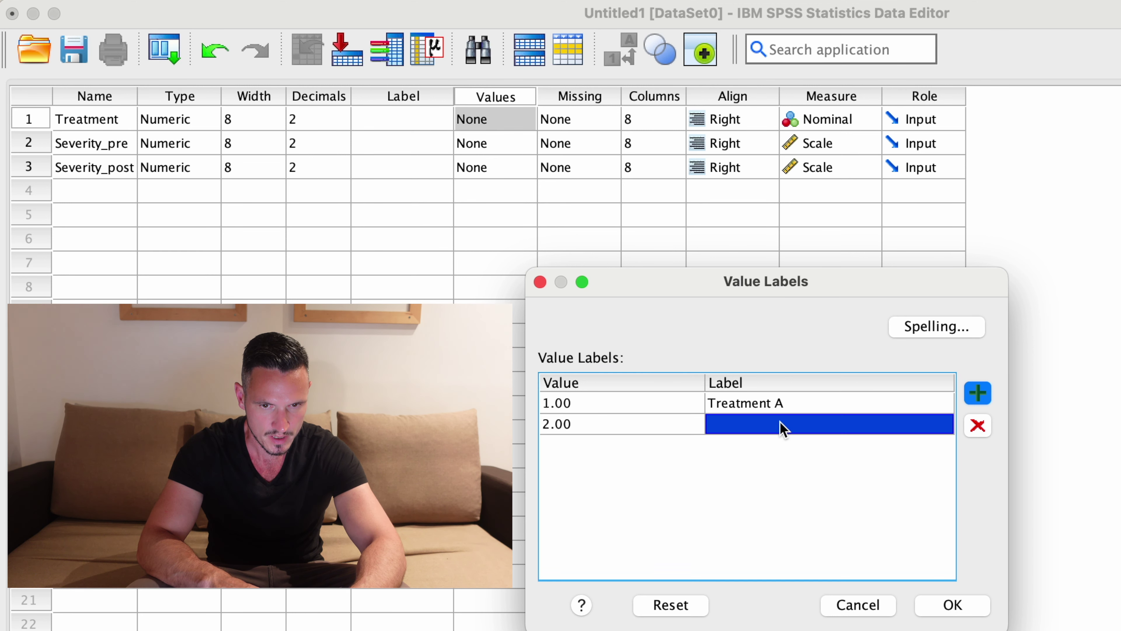
pyautogui.click(781, 423)
pyautogui.write('Treatment B')
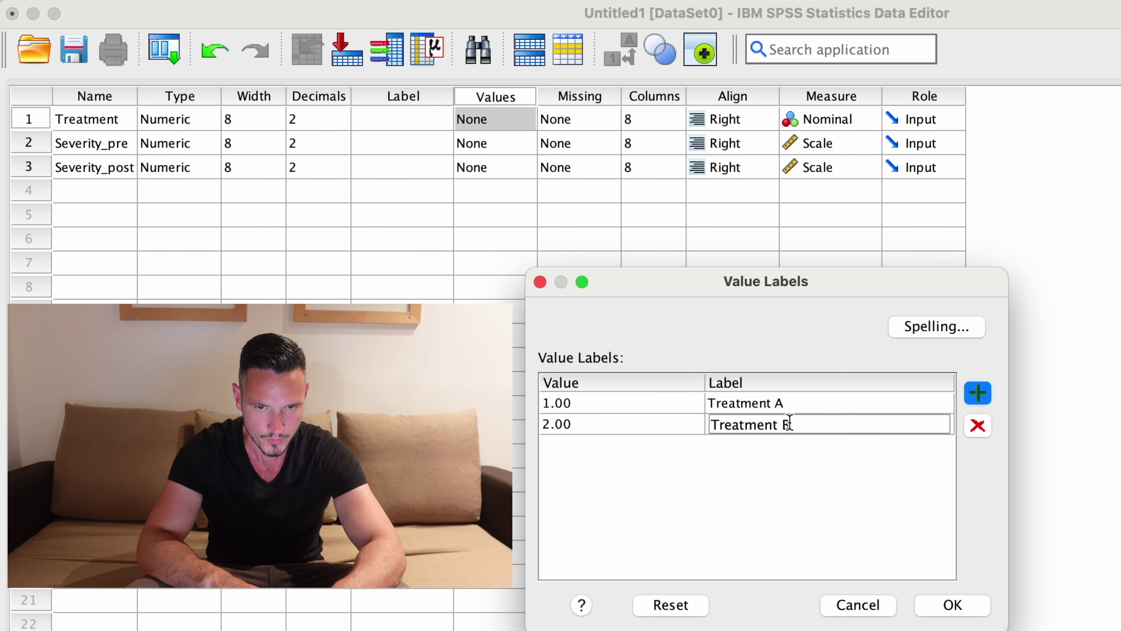
pyautogui.click(970, 604)
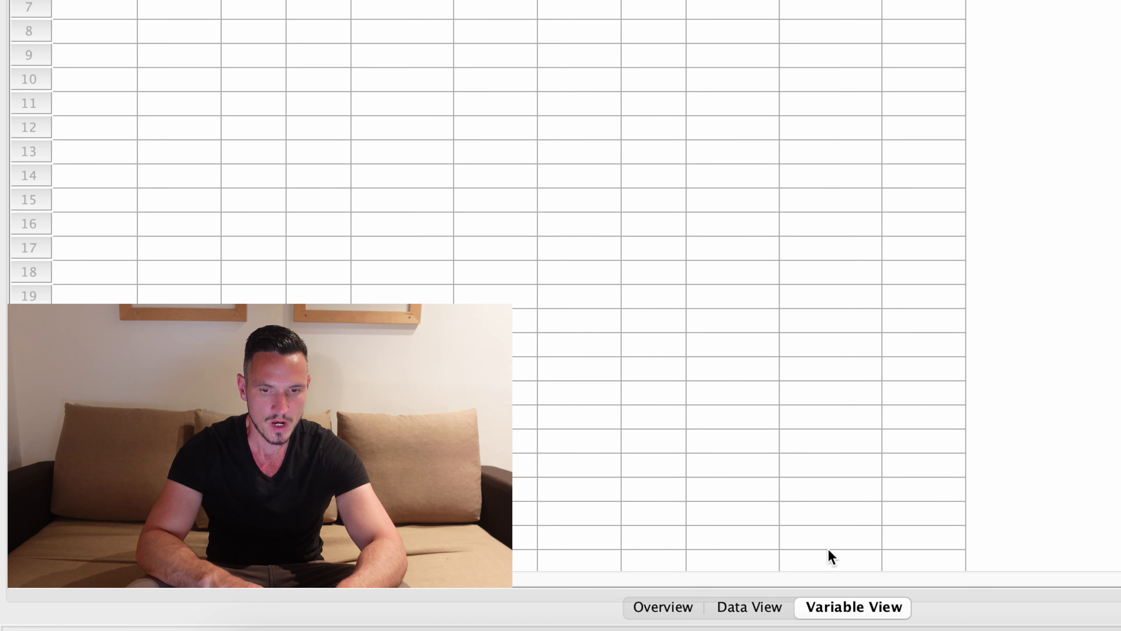
# Show the dataset in Data View and widen the Treatment, Severity_pre and Severity_post columns together so their names fit on one line
pyautogui.click(773, 598)
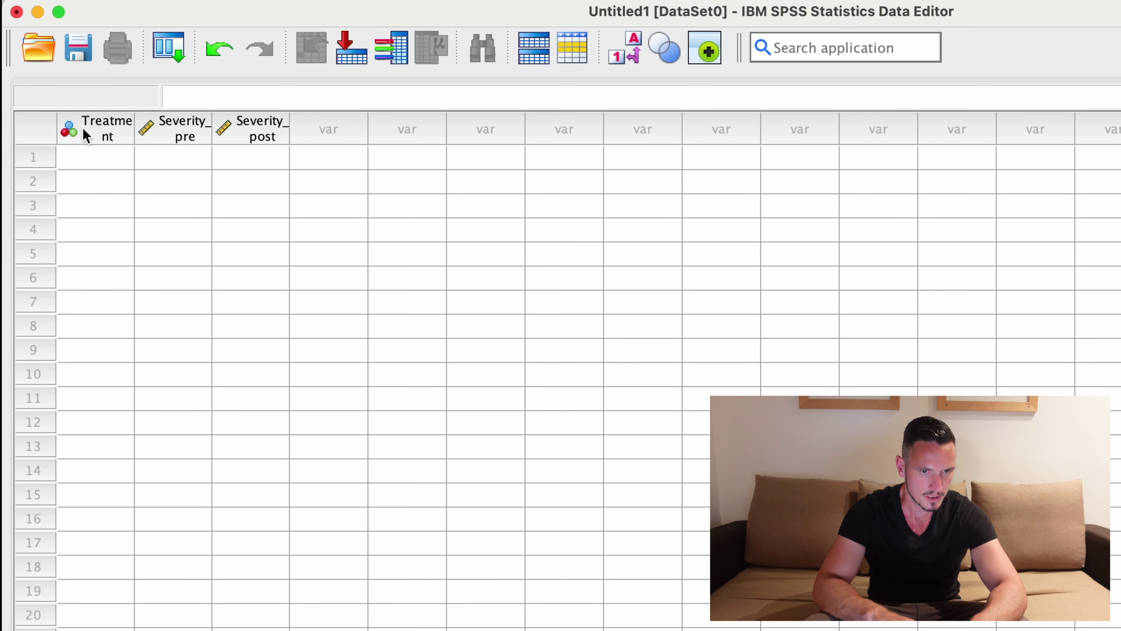
pyautogui.click(89, 134)
pyautogui.moveTo(90, 134); pyautogui.dragTo(382, 132)
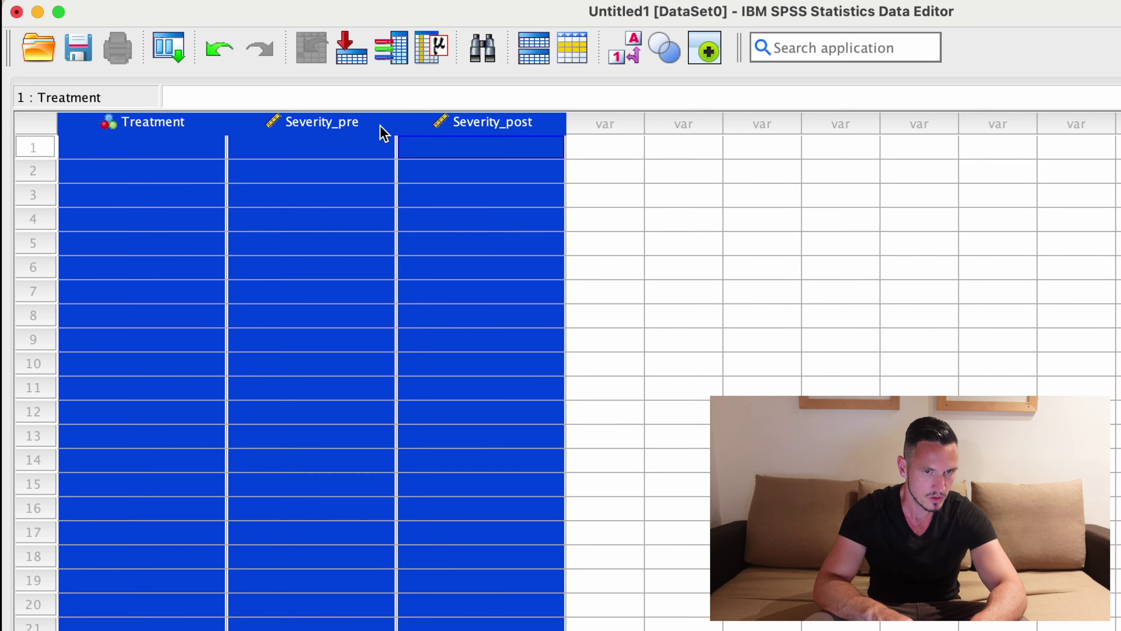
pyautogui.click(746, 233)
# Switch to the Data workbook in Excel and copy the treatment and symptom severity values in A2:C21, without the headers
pyautogui.hotkey('ctrl', 'Up')
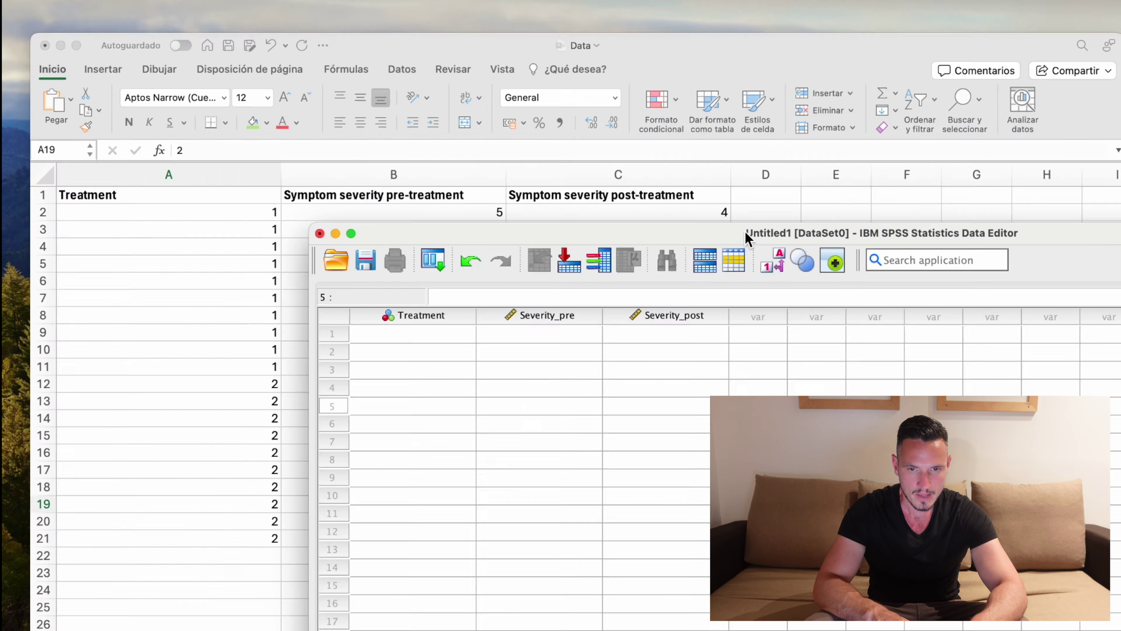
pyautogui.click(596, 351)
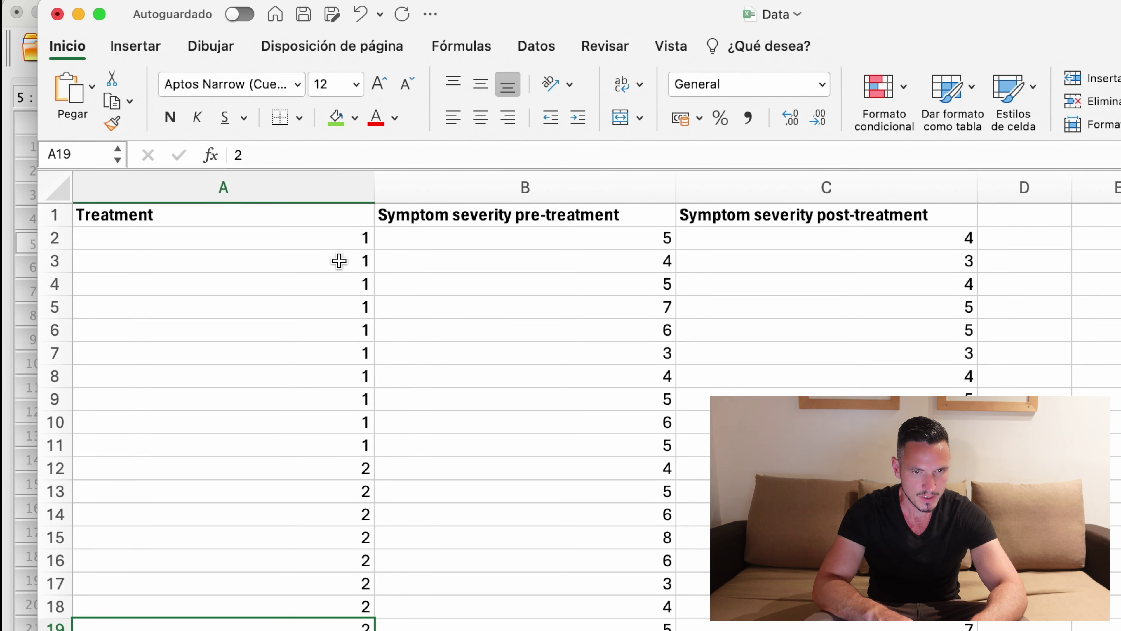
pyautogui.click(314, 245)
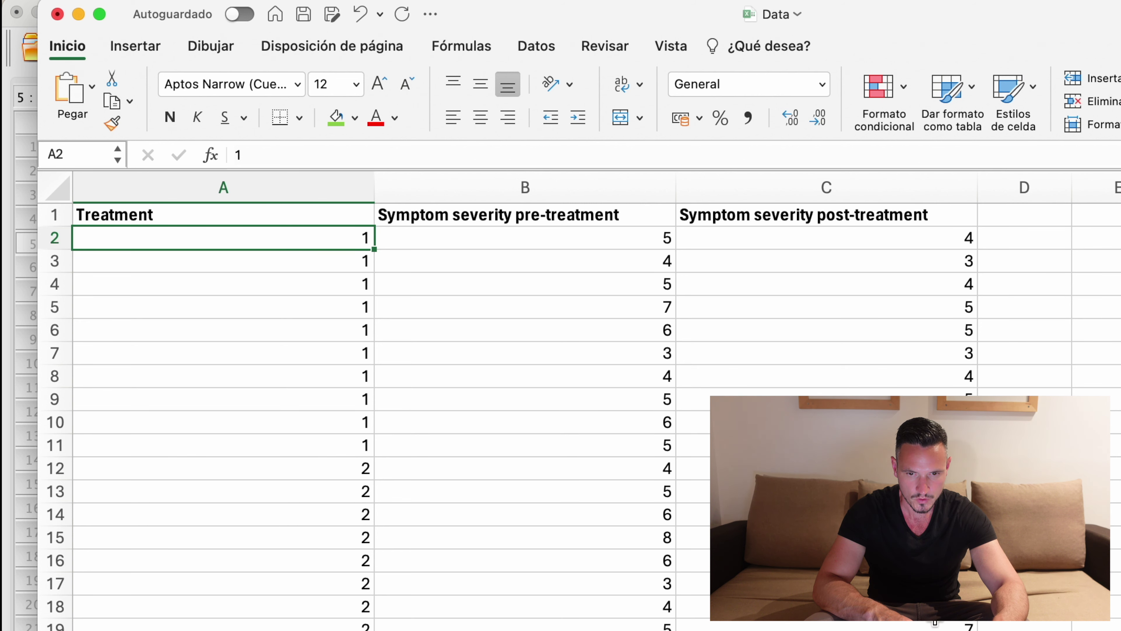
pyautogui.hotkey('ctrl', 'shift', 'End')
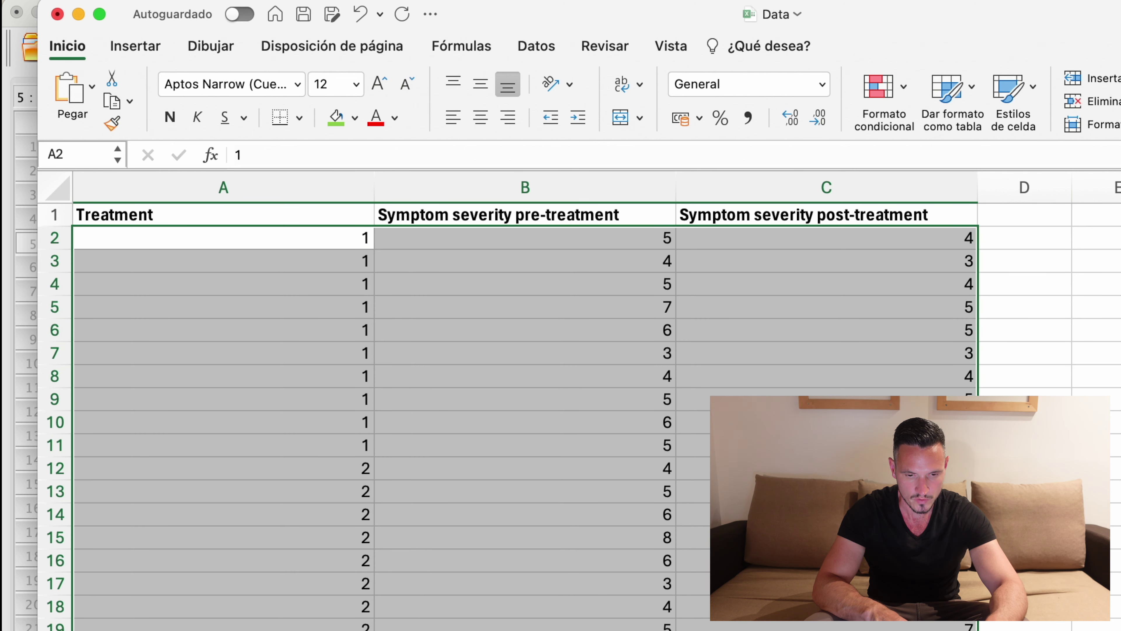
pyautogui.press('super+c')
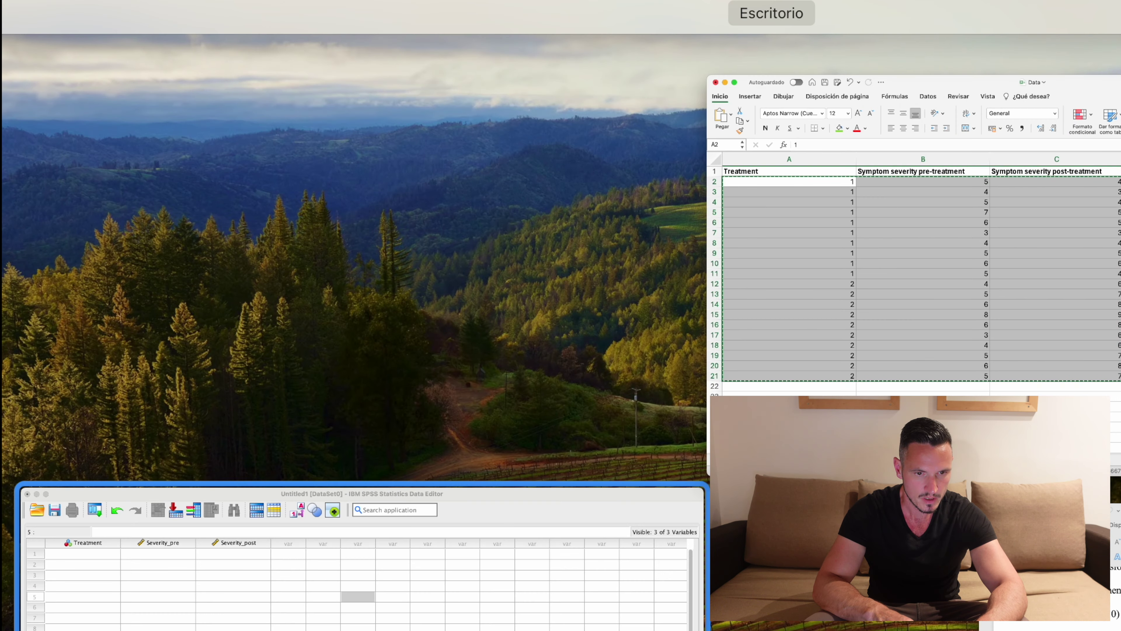
# Return to the SPSS Data Editor and paste the copied values starting at row 1 of the Treatment variable
pyautogui.click(360, 591)
pyautogui.click(126, 152)
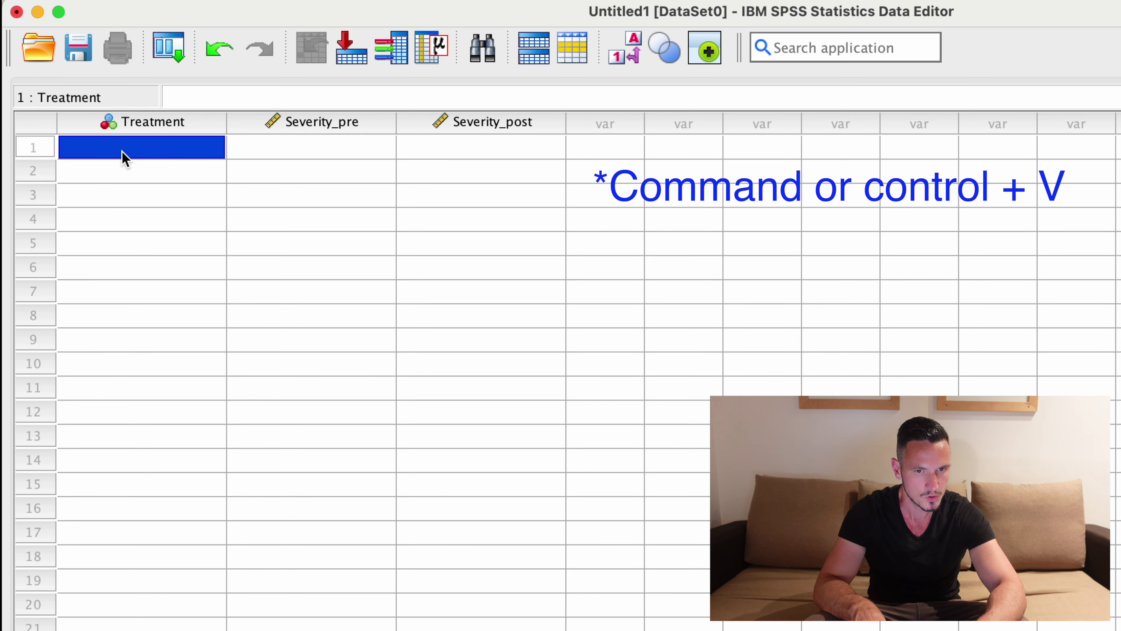
pyautogui.press('super+v')
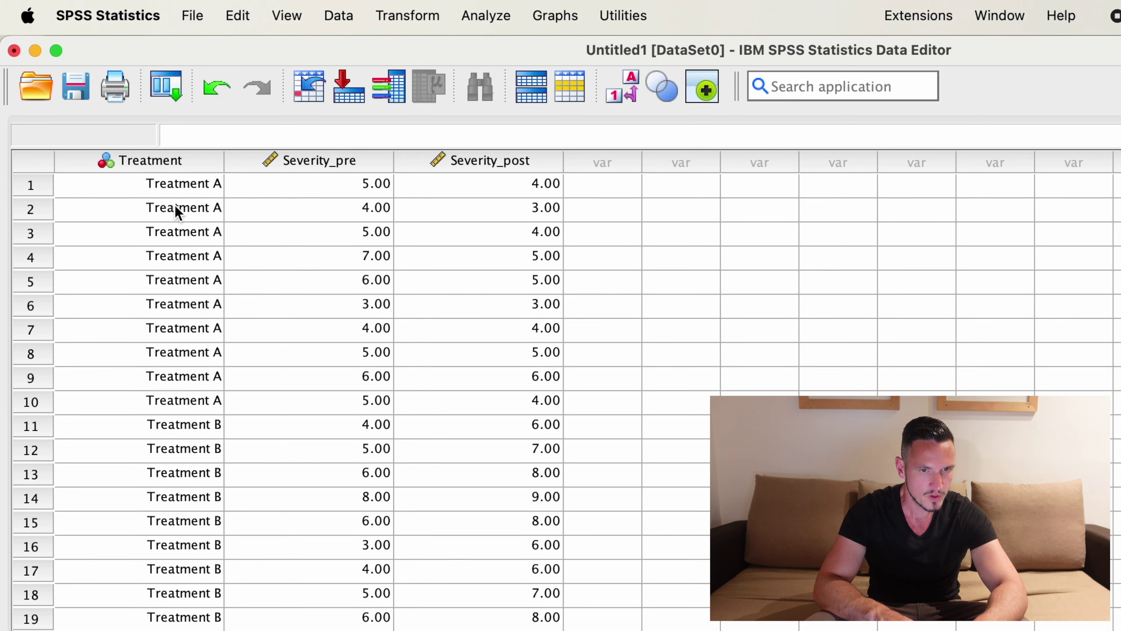
# Check the original treatment codes in the Excel Data workbook, and return to the SPSS Data Editor
pyautogui.hotkey('ctrl', 'Up')
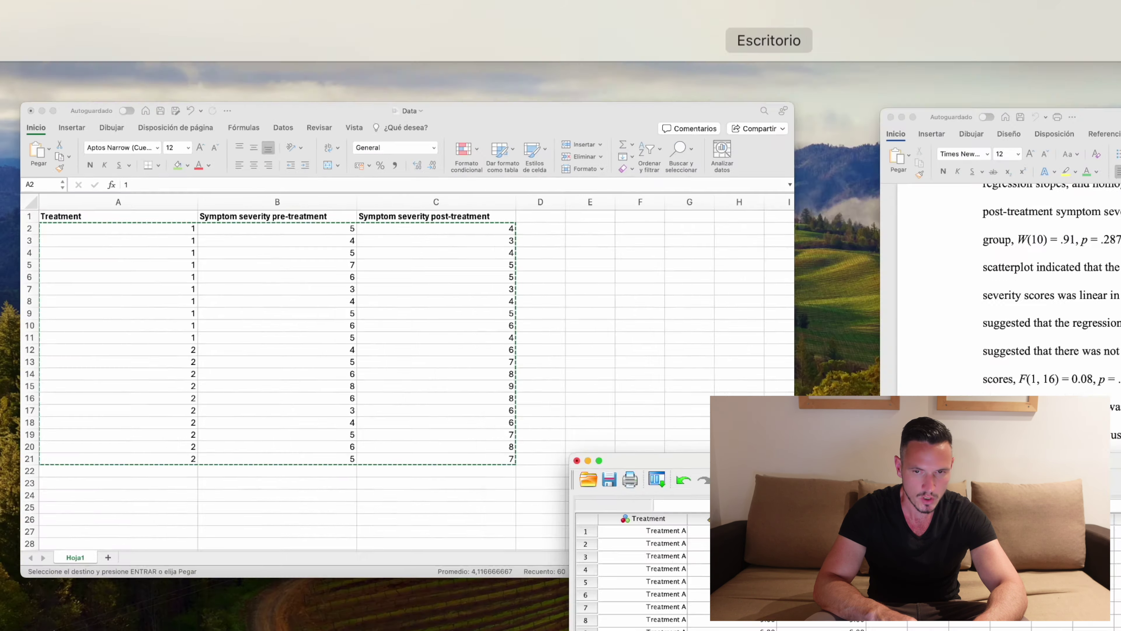
pyautogui.click(413, 306)
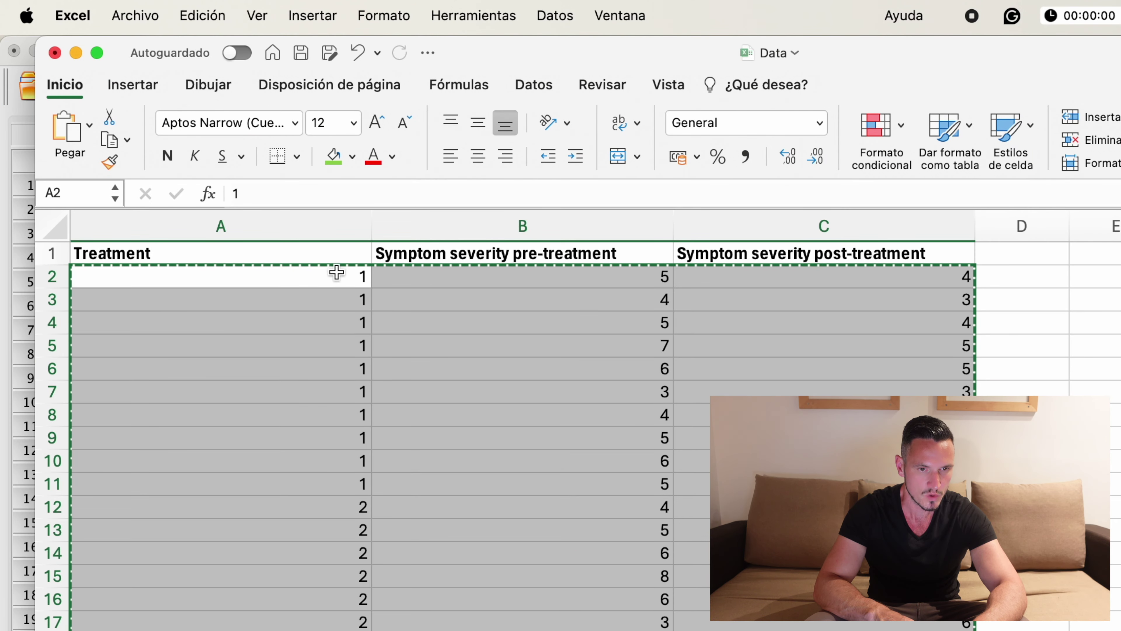
pyautogui.hotkey('ctrl', 'Up')
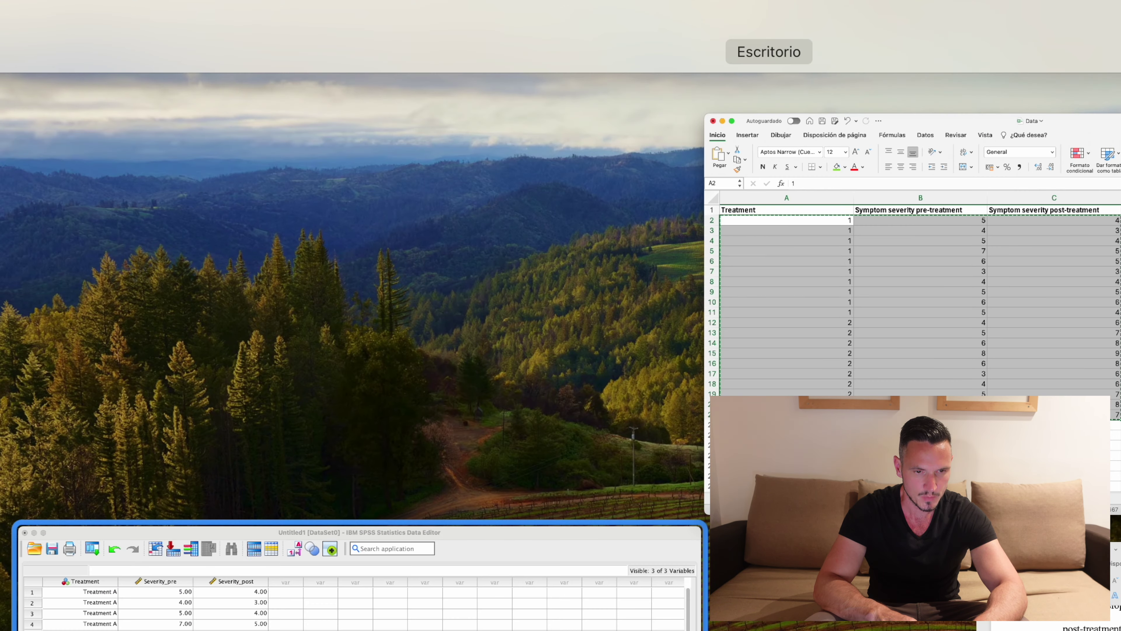
pyautogui.click(375, 583)
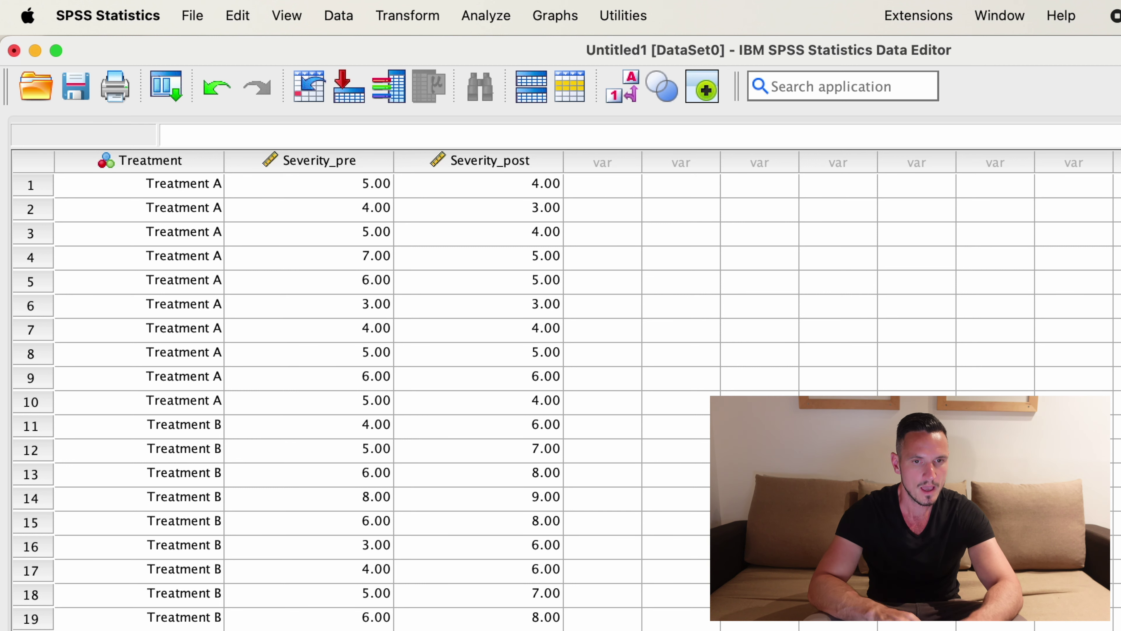
# Turn off the display of value labels to show the numeric Treatment codes, and turn the labels back on
pyautogui.click(291, 17)
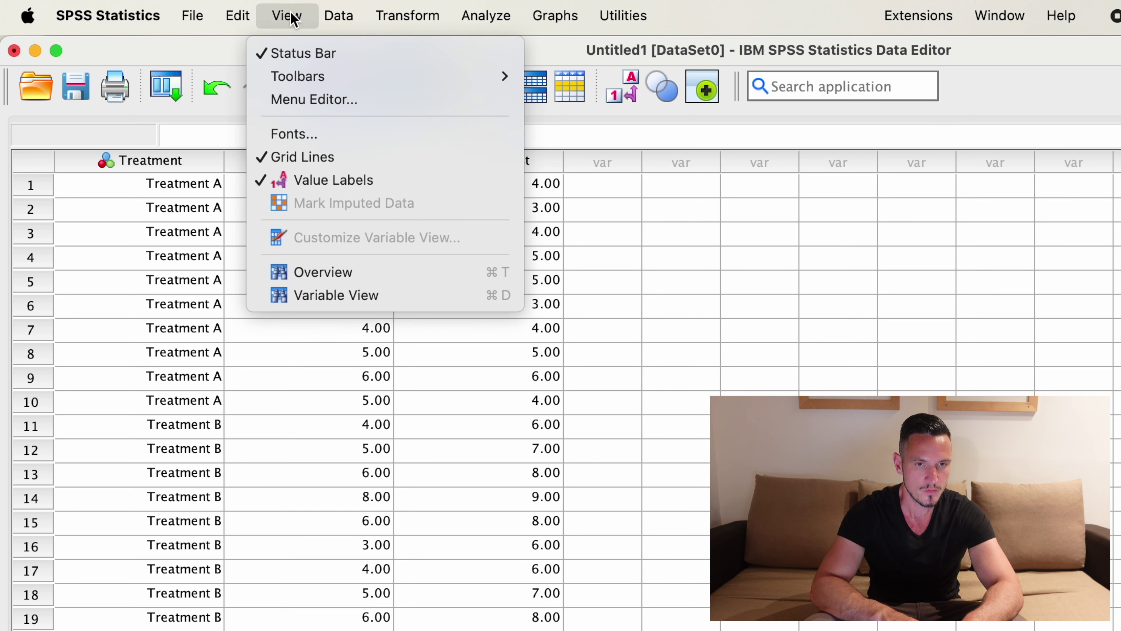
pyautogui.click(358, 185)
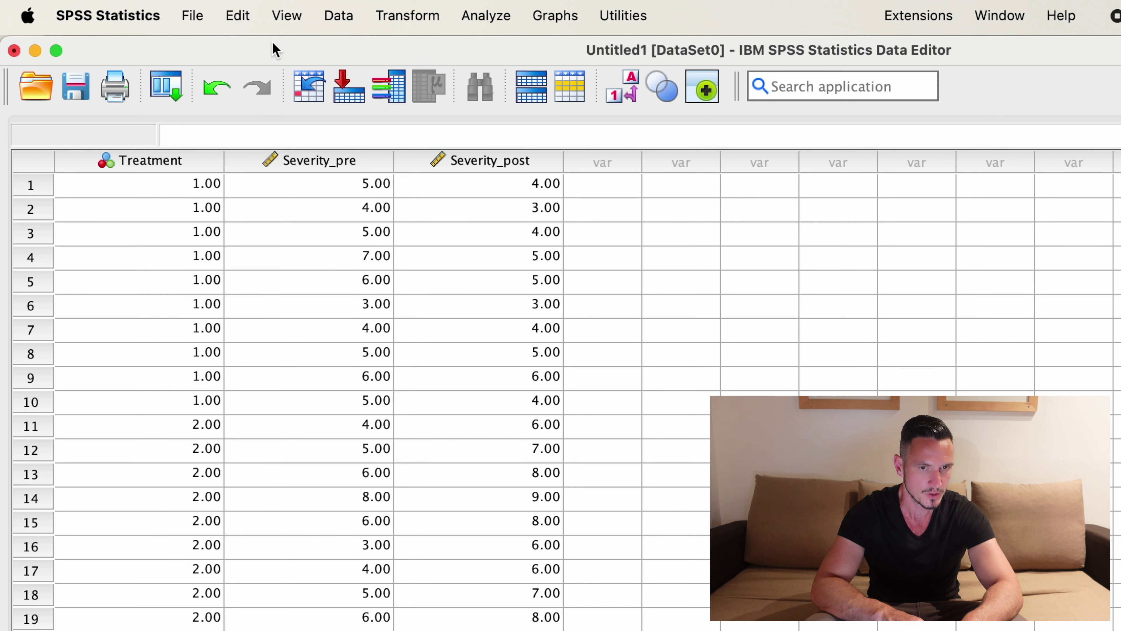
pyautogui.click(287, 15)
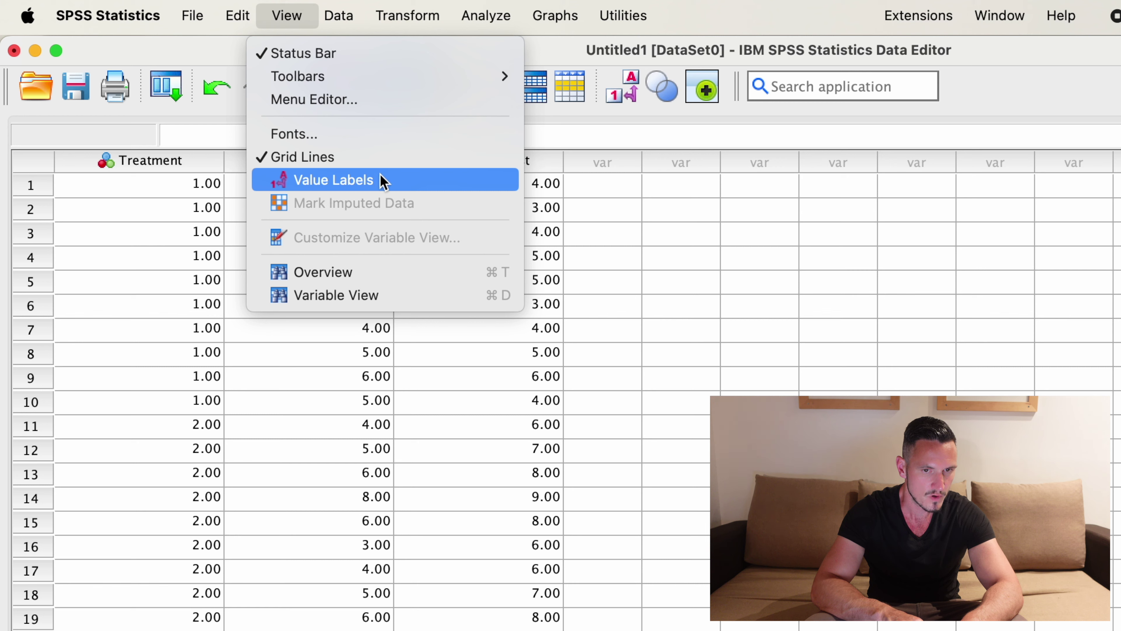
pyautogui.click(317, 180)
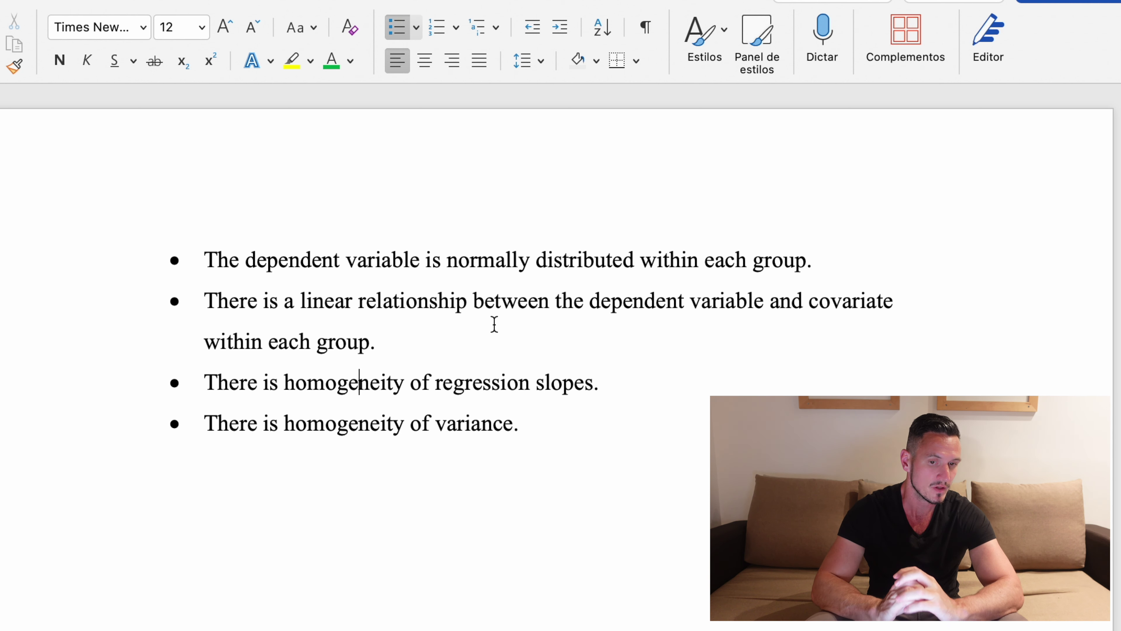
# Review the assumptions in the Word document, highlighting homogeneity of variance and the three assumptions above it
pyautogui.moveTo(523, 425); pyautogui.dragTo(228, 423)
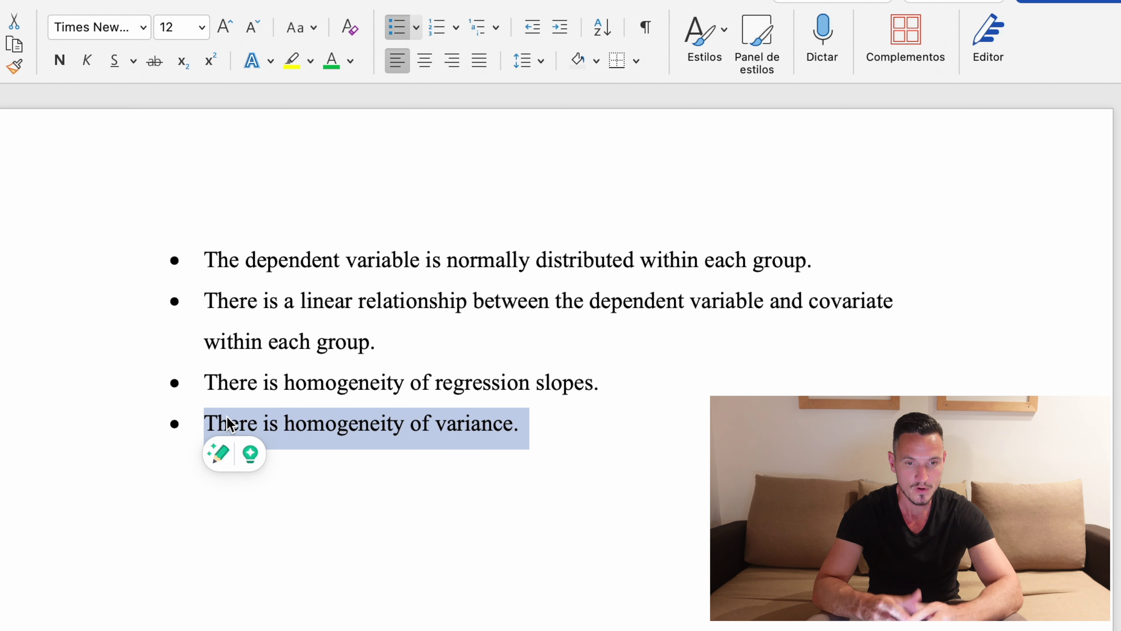
pyautogui.moveTo(621, 384); pyautogui.dragTo(217, 260)
pyautogui.click(706, 380)
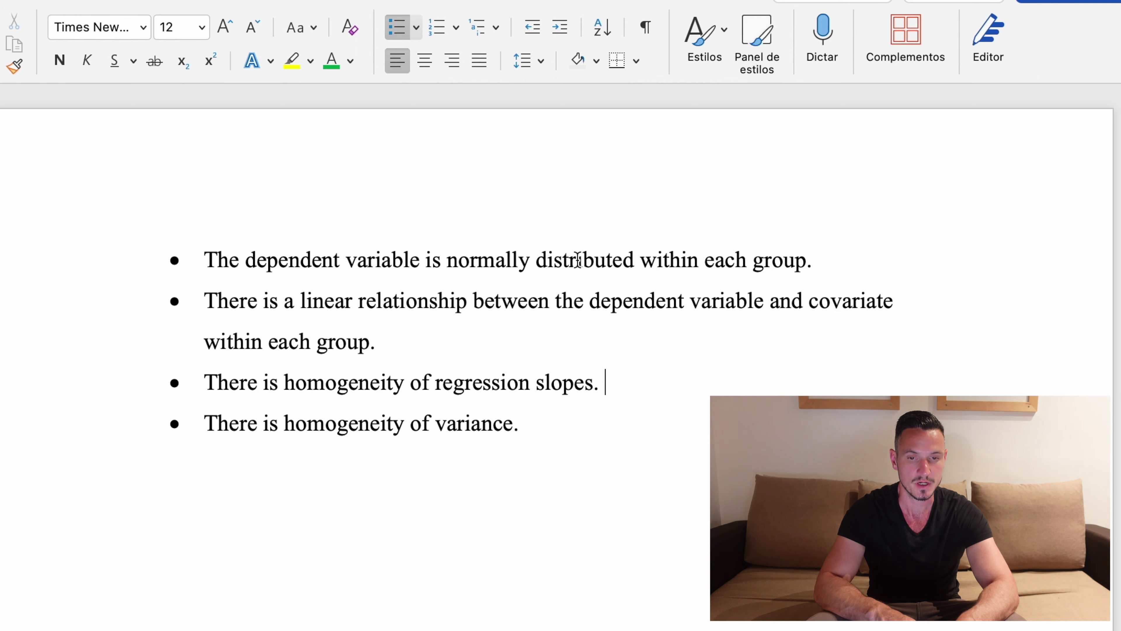
# In SPSS, open the Explore analysis and assign Treatment as the factor and Severity_post as the dependent variable
pyautogui.hotkey('ctrl', 'Up')
pyautogui.click(671, 570)
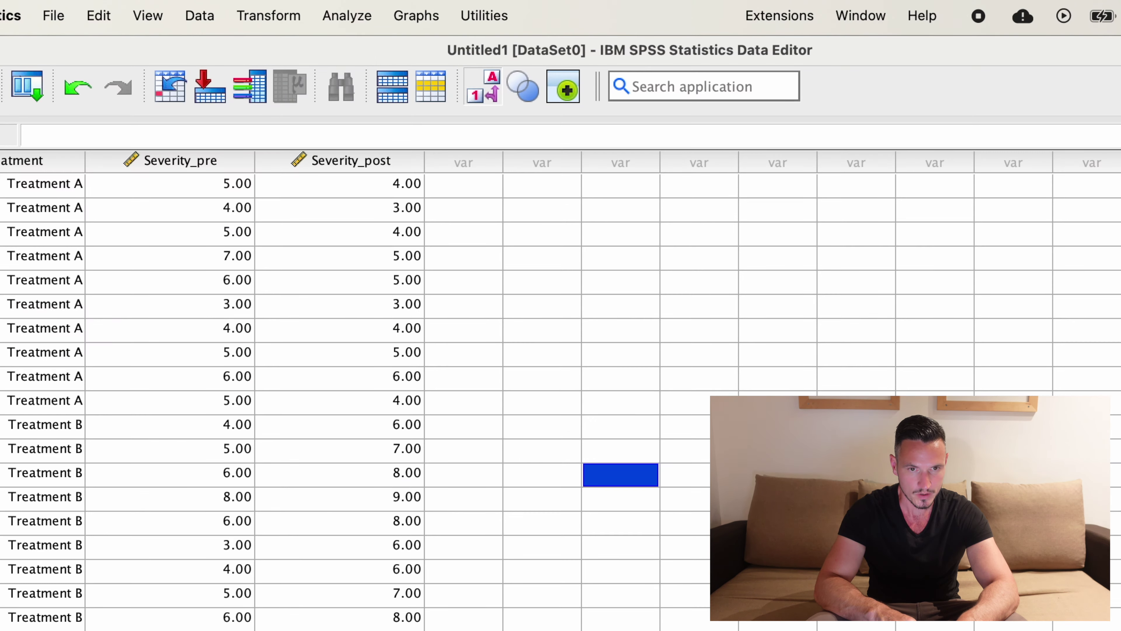
pyautogui.click(291, 13)
pyautogui.moveTo(342, 6)
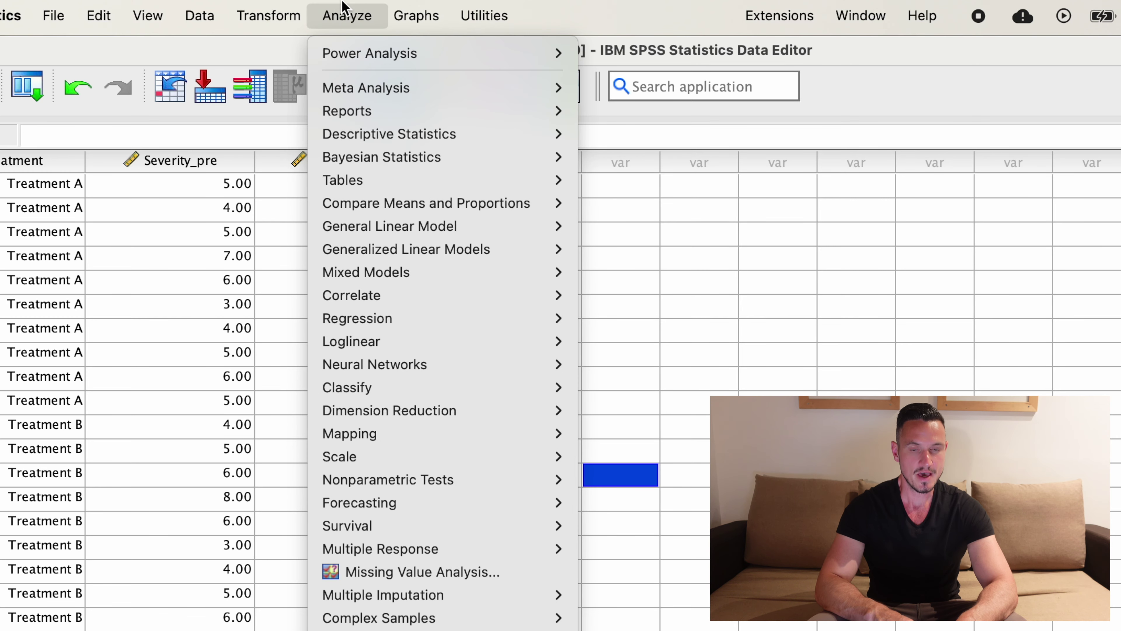
pyautogui.moveTo(382, 132)
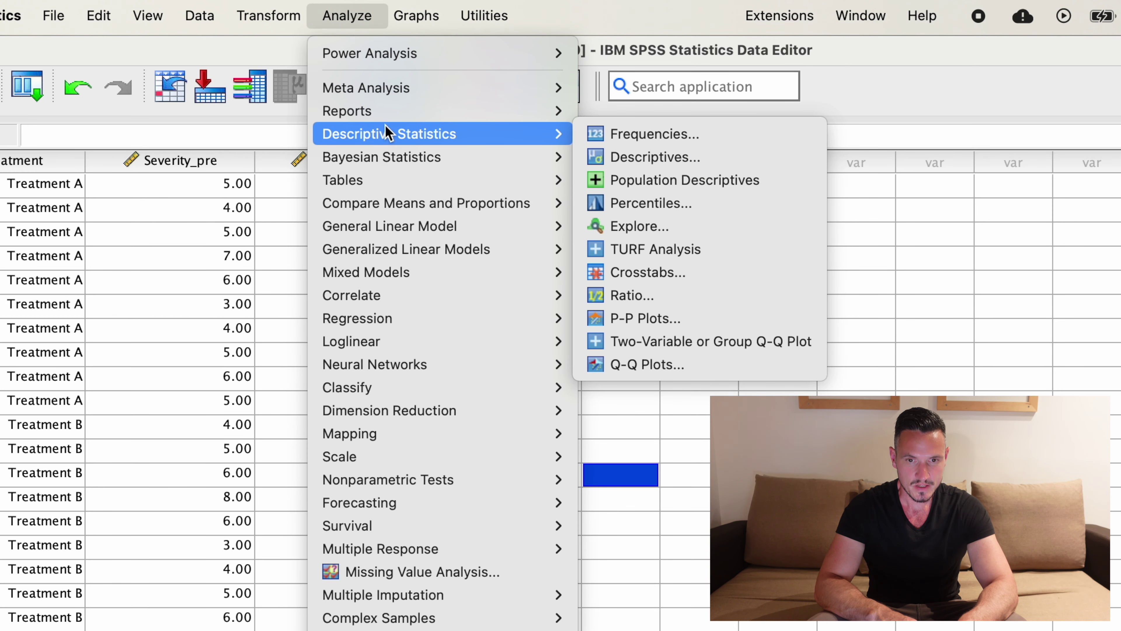
pyautogui.click(644, 226)
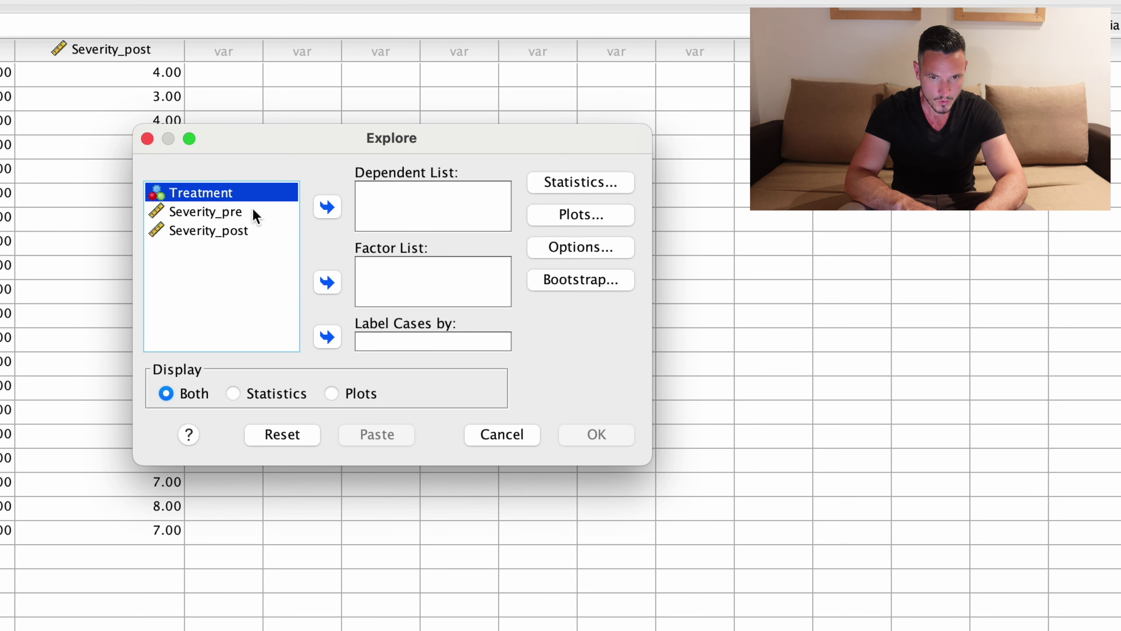
pyautogui.click(326, 283)
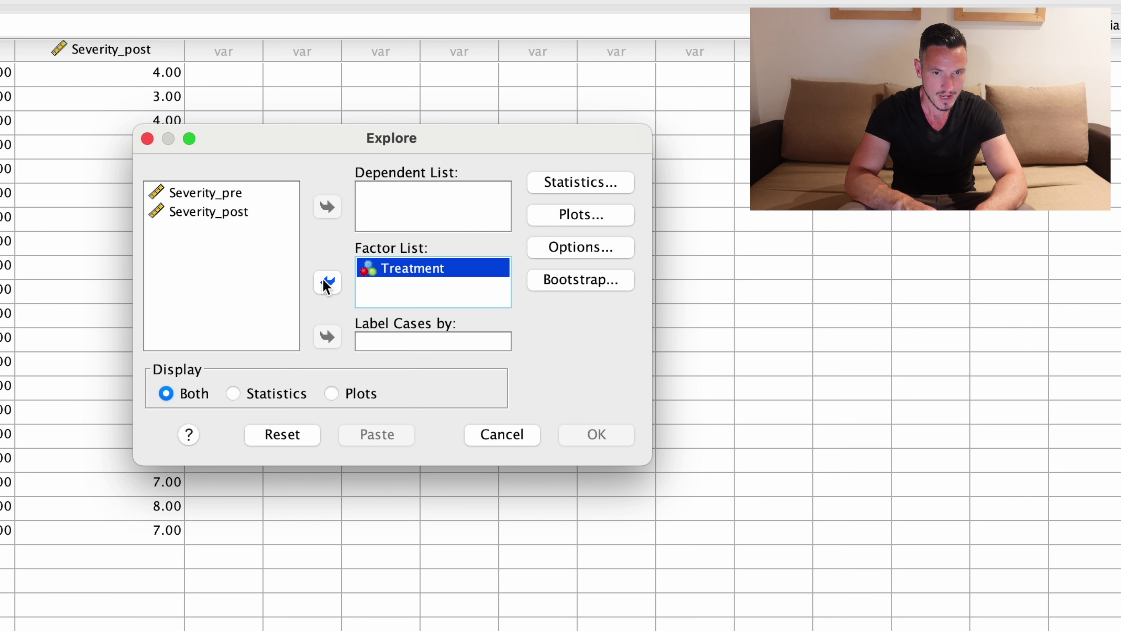
pyautogui.click(221, 217)
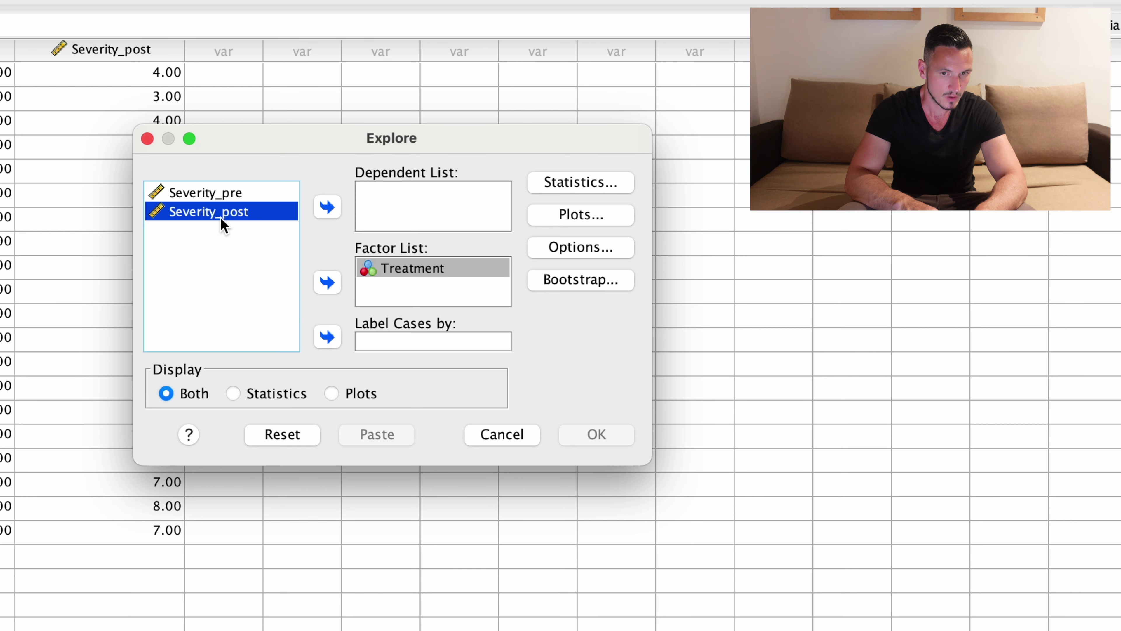
pyautogui.click(333, 212)
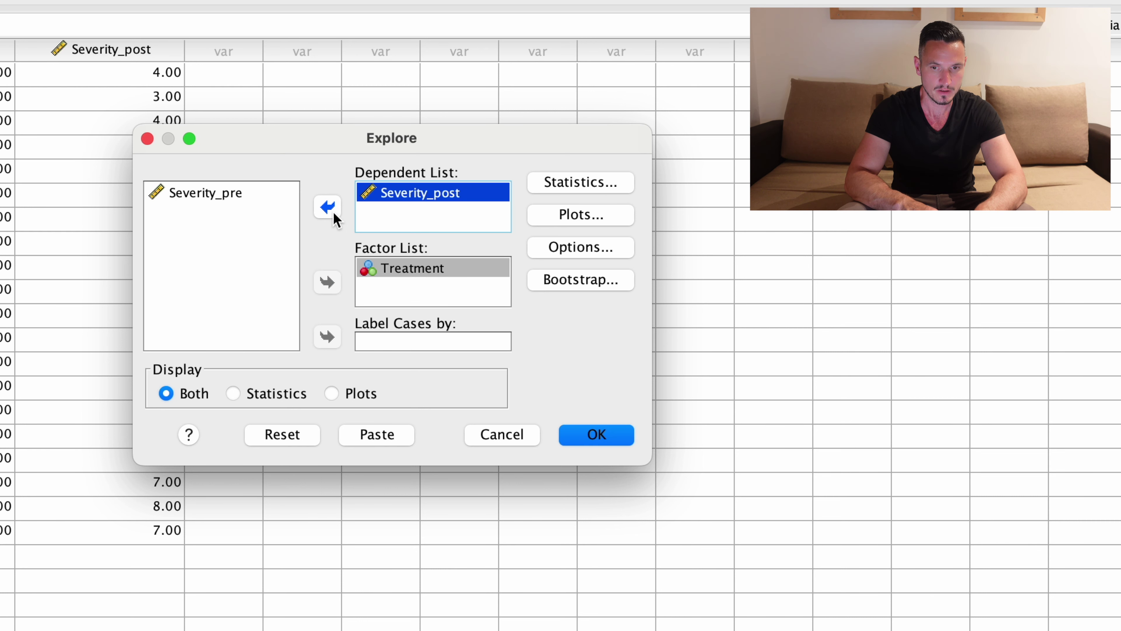
# Disable the stem-and-leaf plot, enable normality plots with tests, and run the Explore analysis
pyautogui.click(571, 219)
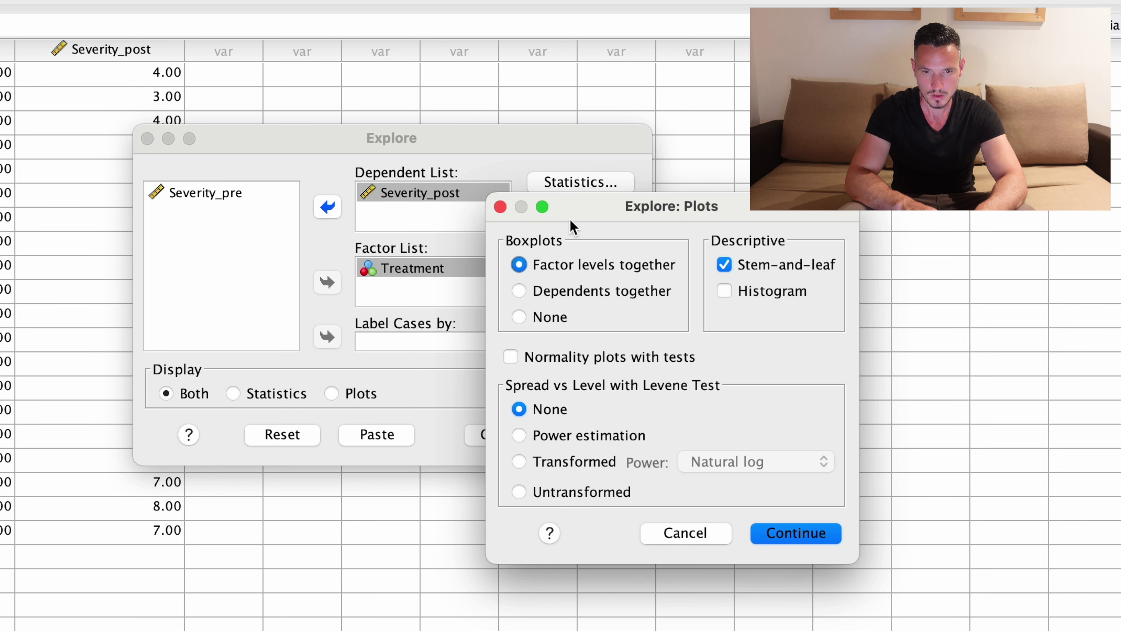
pyautogui.click(736, 264)
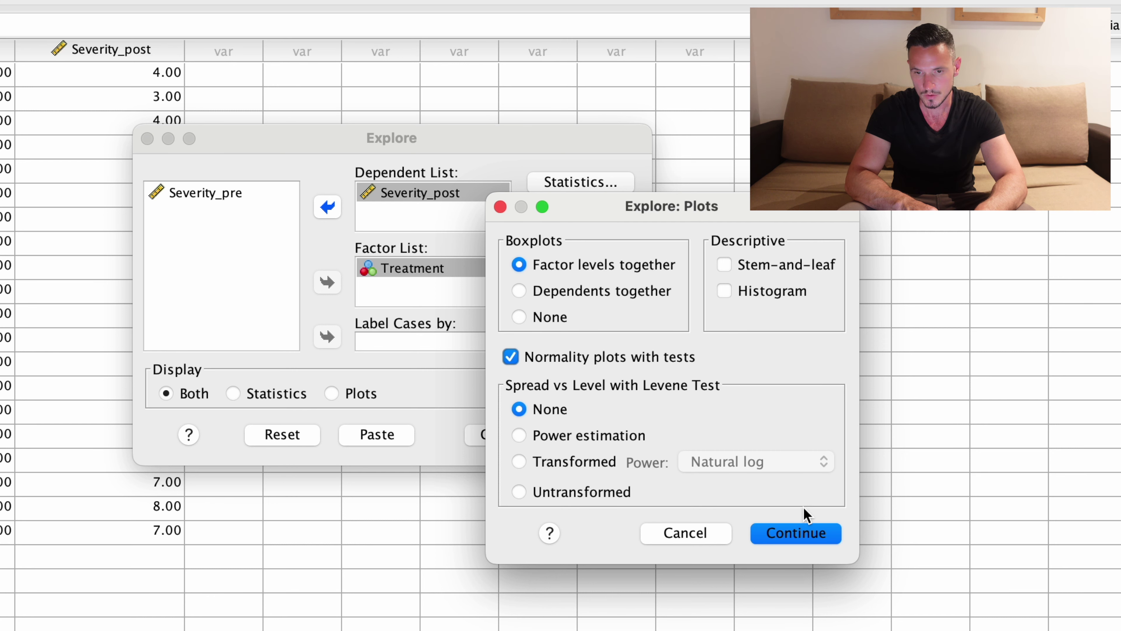
pyautogui.click(807, 533)
pyautogui.click(625, 441)
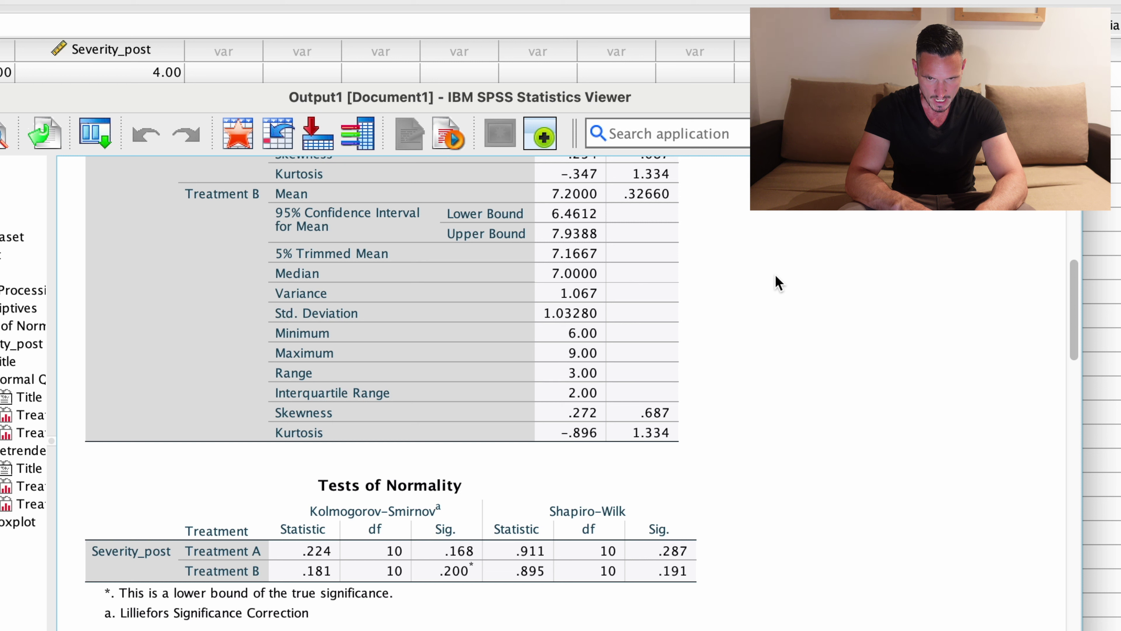
# Examine the Shapiro-Wilk significance values for both treatment groups in the Tests of Normality table
pyautogui.click(406, 484)
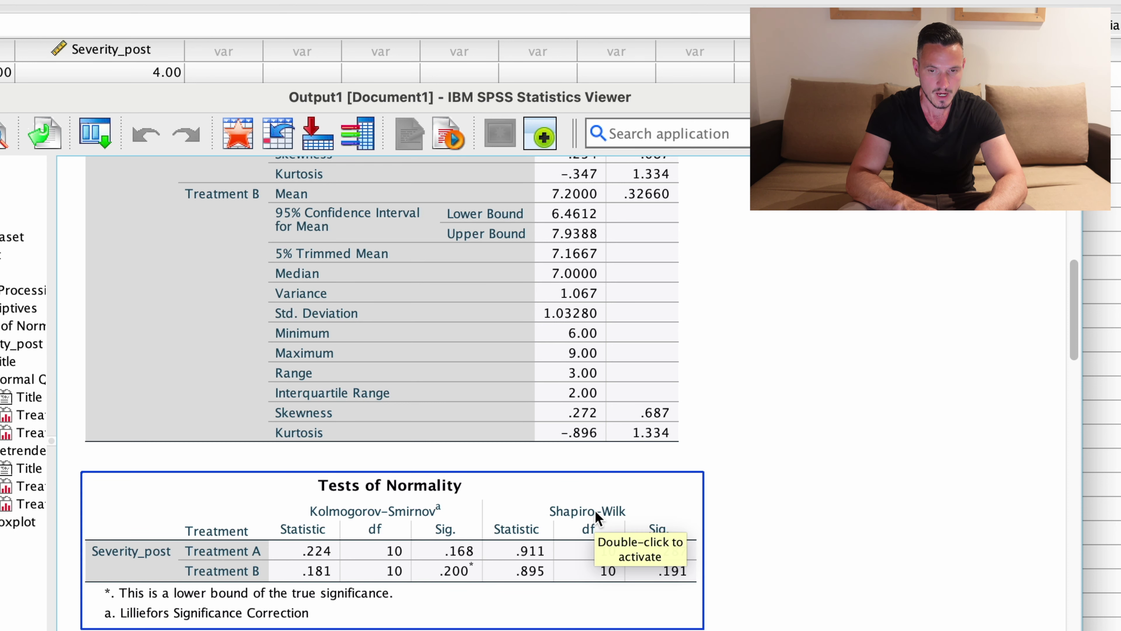
pyautogui.click(808, 521)
pyautogui.click(669, 541)
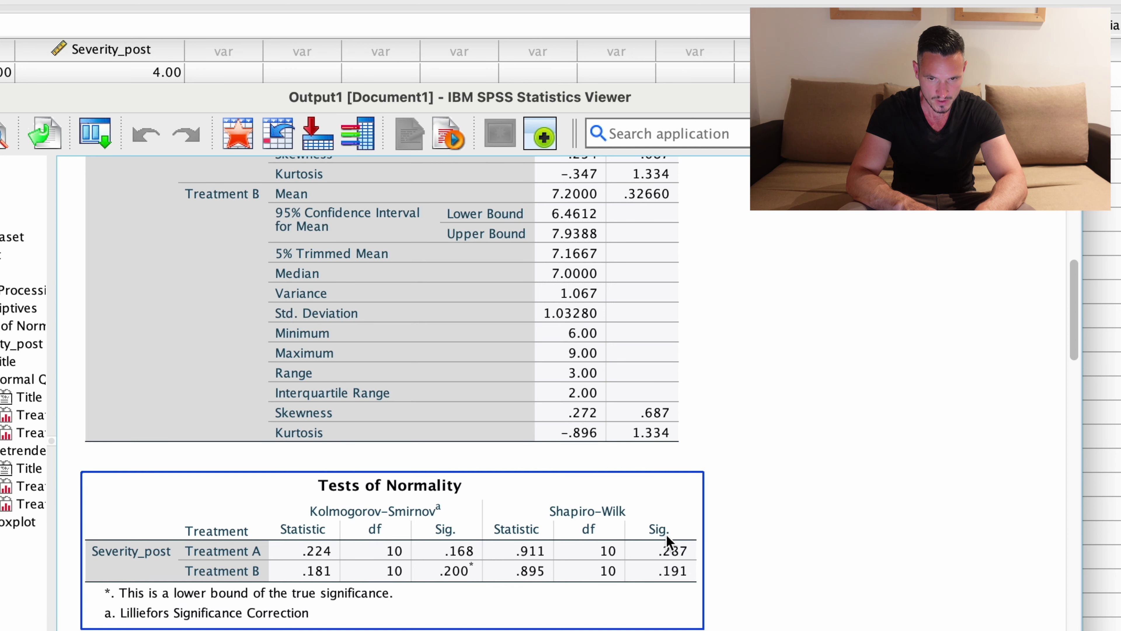
pyautogui.click(711, 540)
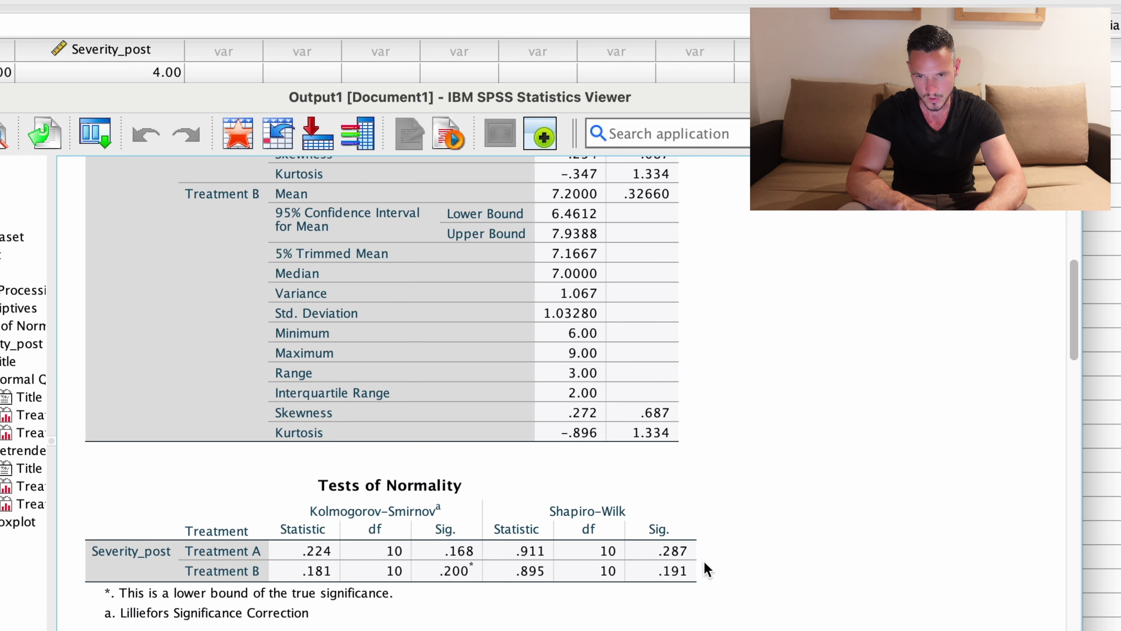
pyautogui.click(677, 560)
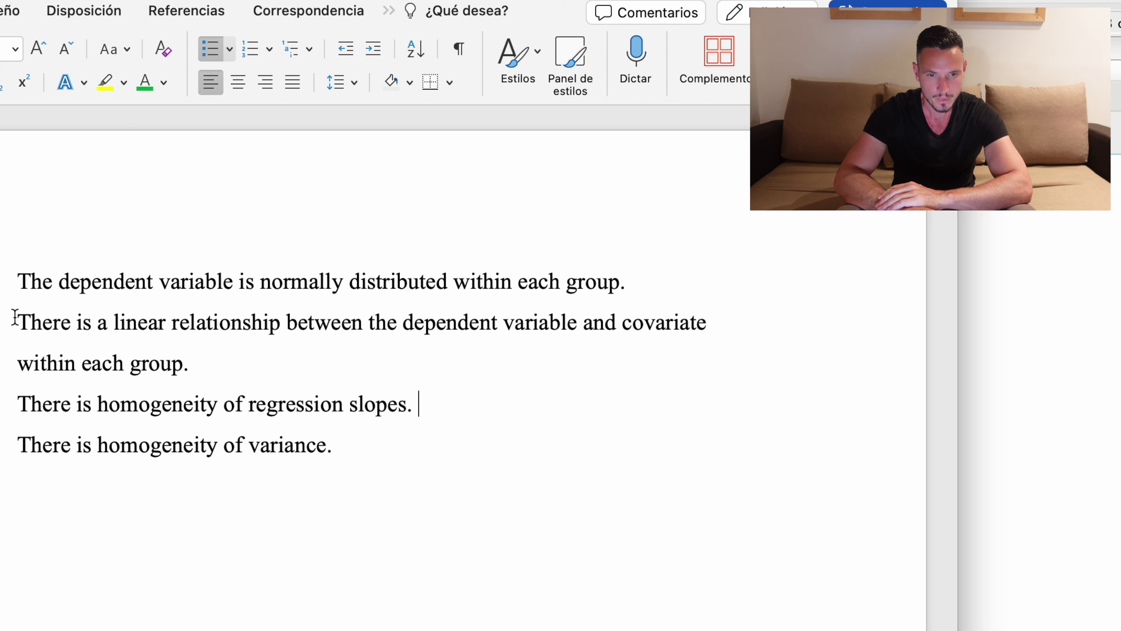
# Highlight the linear relationship and homogeneity of regression slopes assumptions in the Word document, and return to the SPSS output
pyautogui.moveTo(15, 317); pyautogui.dragTo(446, 390)
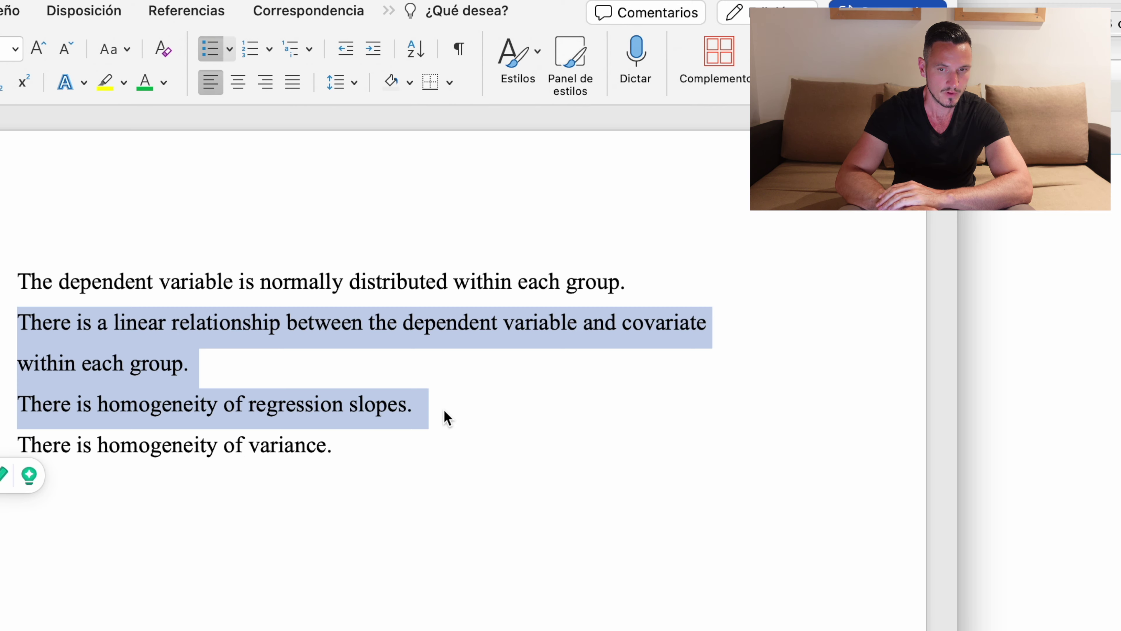
pyautogui.hotkey('ctrl', 'Up')
pyautogui.click(625, 462)
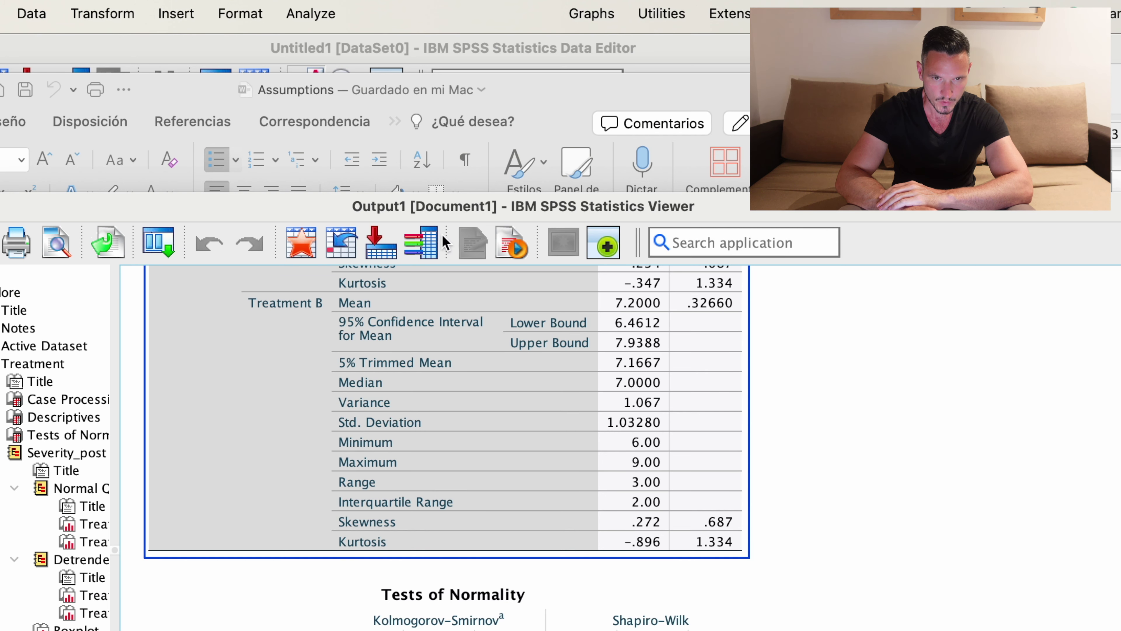
# Create a simple scatterplot with Severity_post on the Y axis, Severity_pre on the X axis, and markers set by Treatment
pyautogui.click(603, 8)
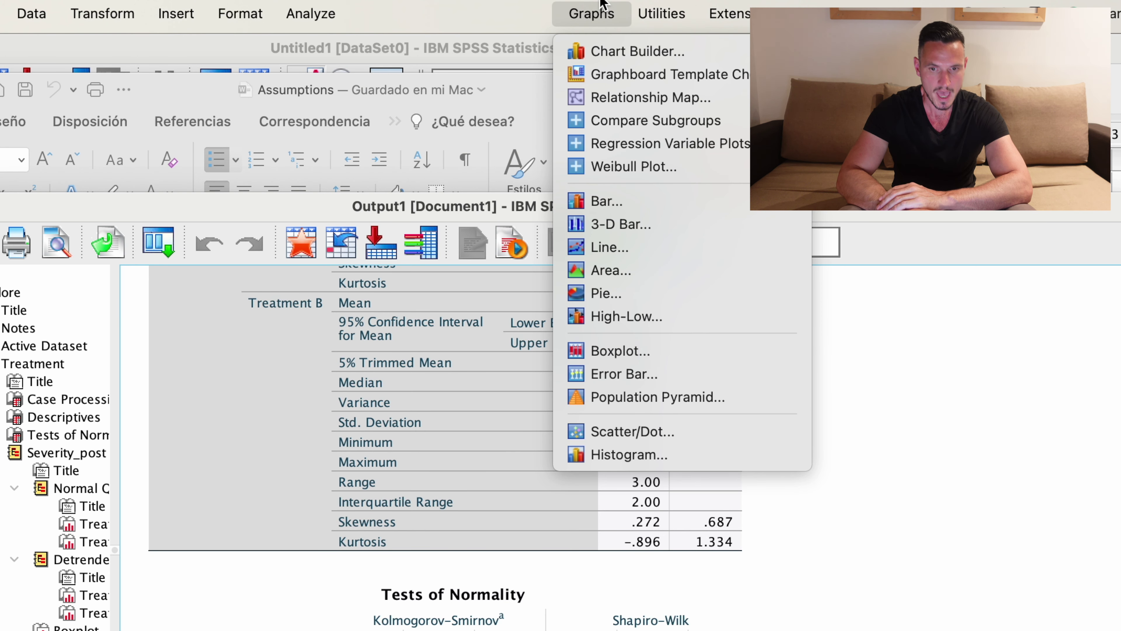
pyautogui.click(655, 433)
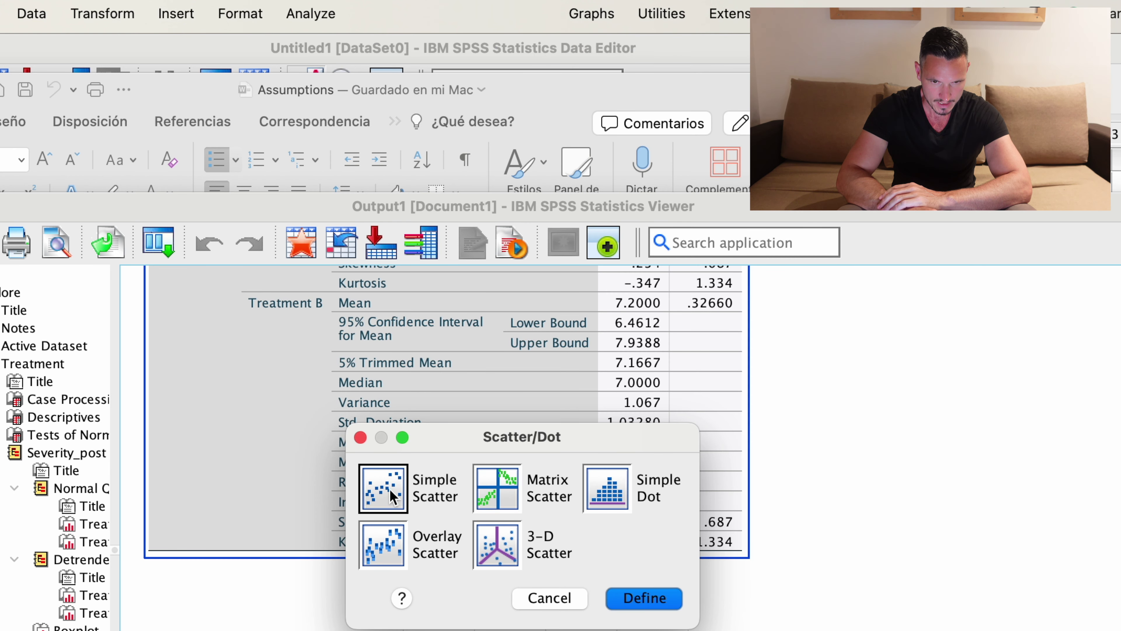
pyautogui.click(388, 502)
pyautogui.click(634, 598)
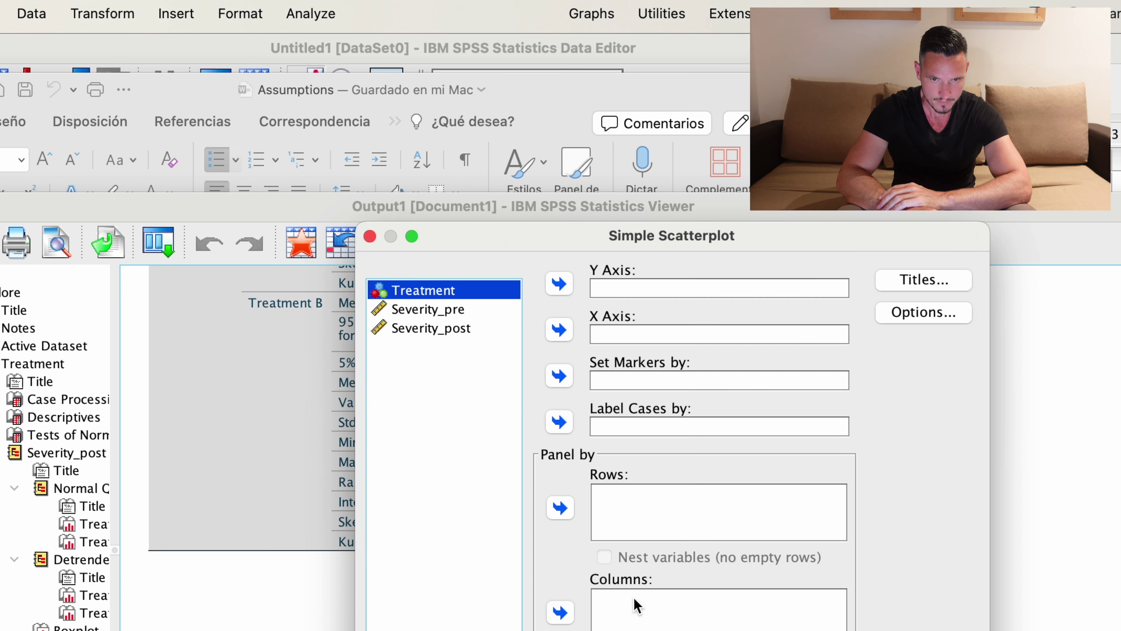
pyautogui.click(405, 128)
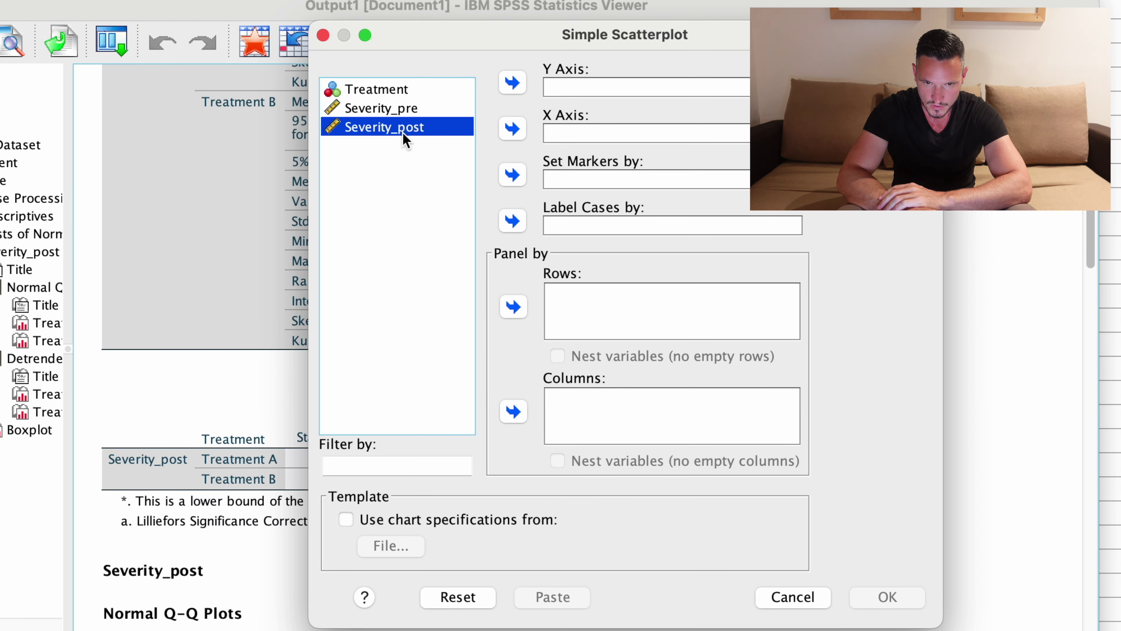
pyautogui.click(512, 83)
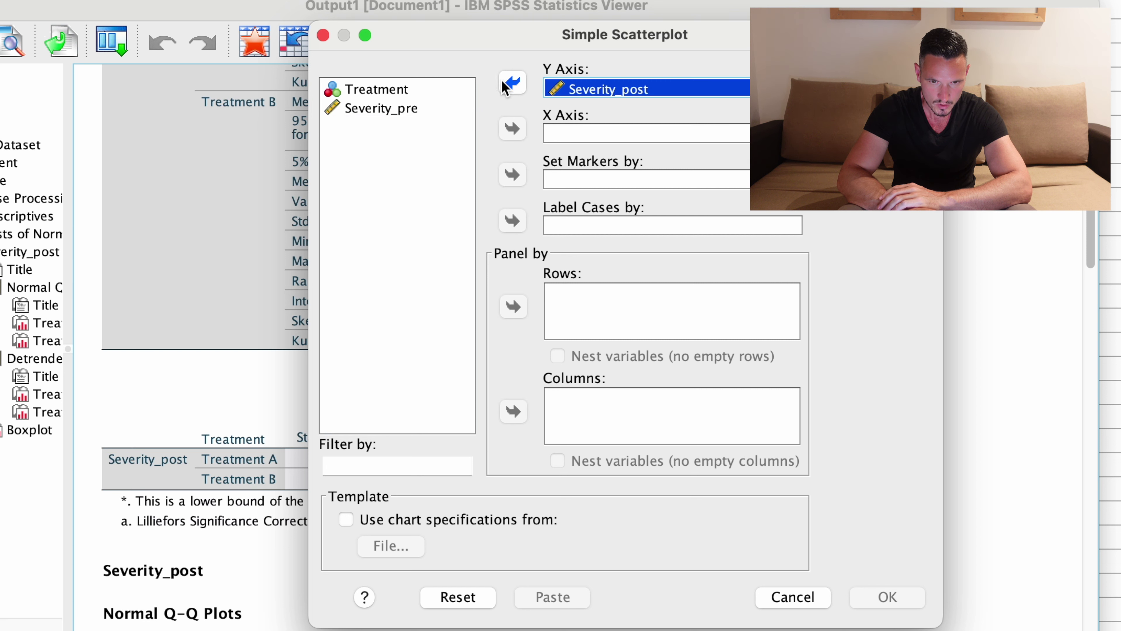
pyautogui.click(386, 110)
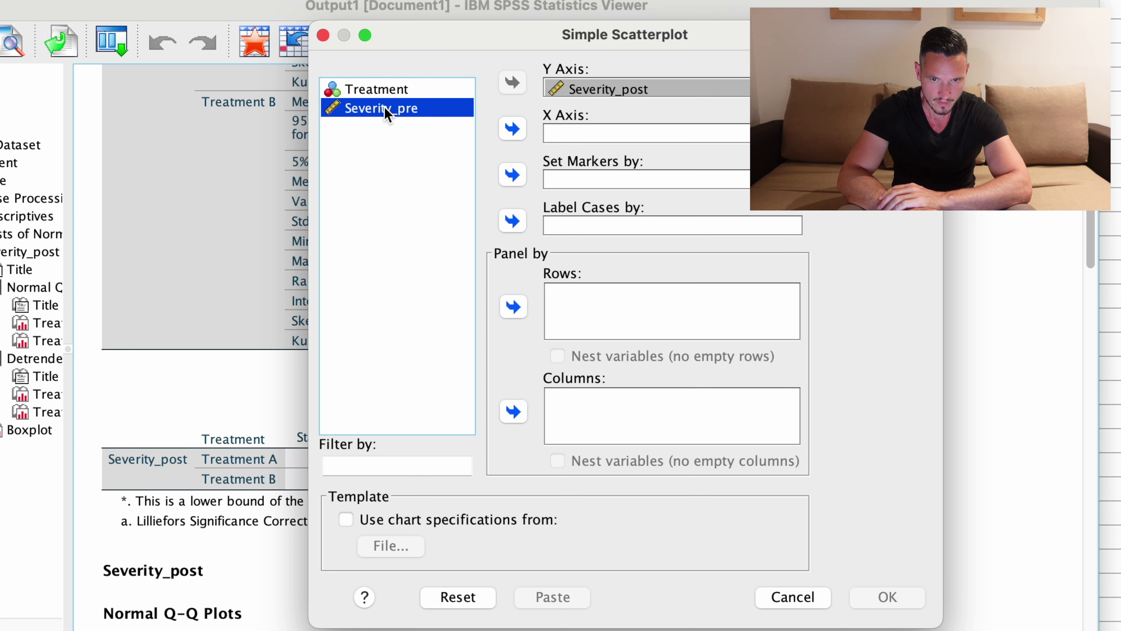
pyautogui.click(512, 129)
pyautogui.click(400, 91)
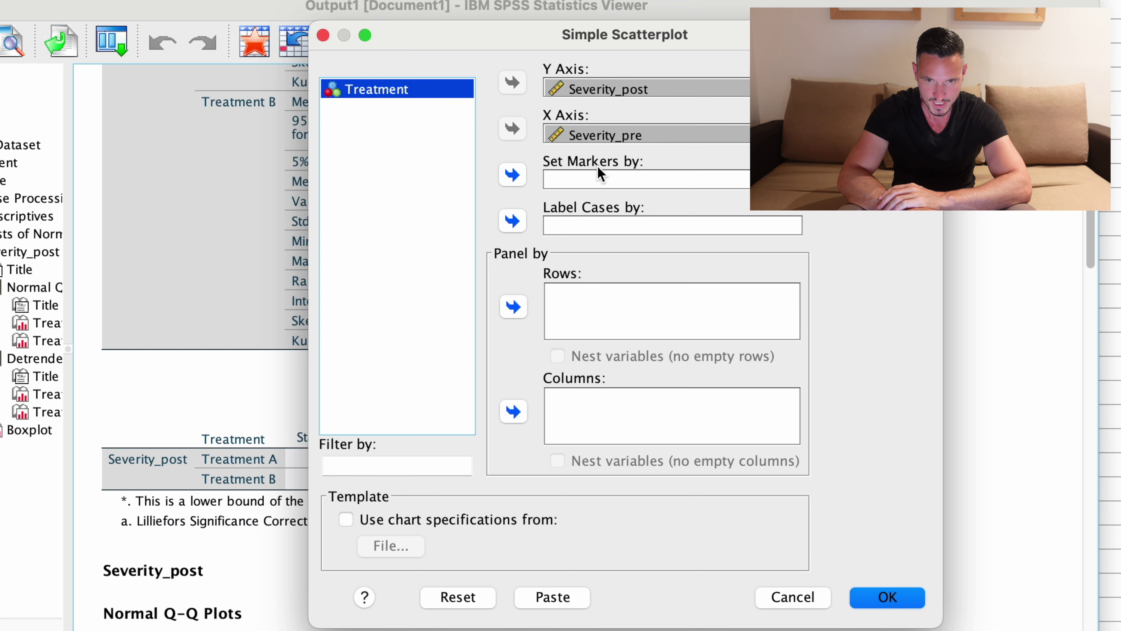
pyautogui.click(512, 175)
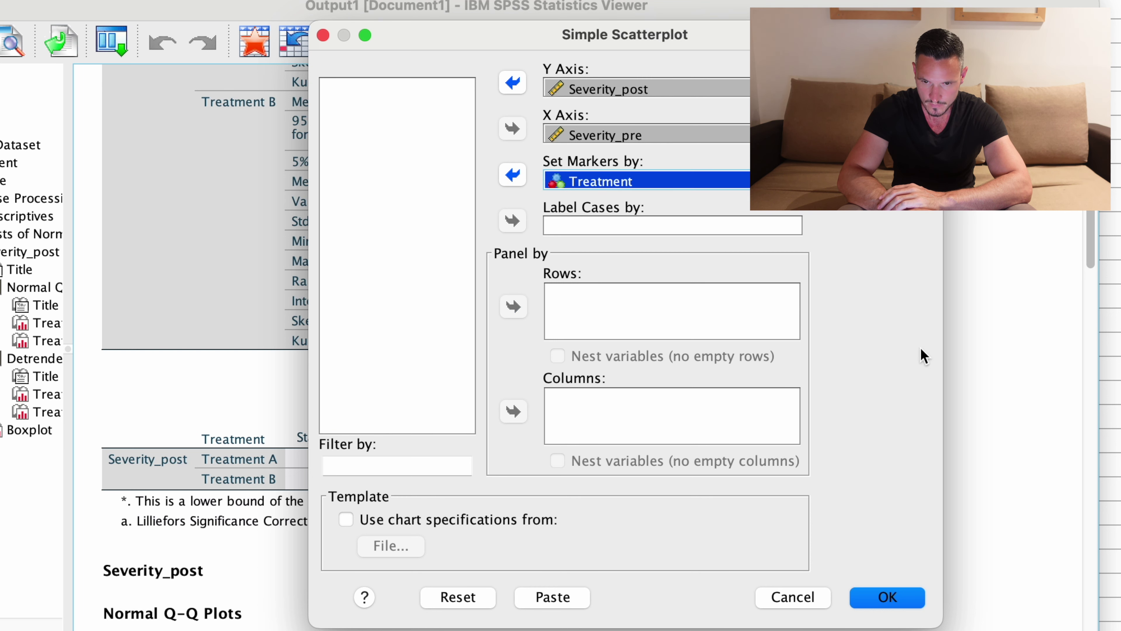
pyautogui.click(911, 600)
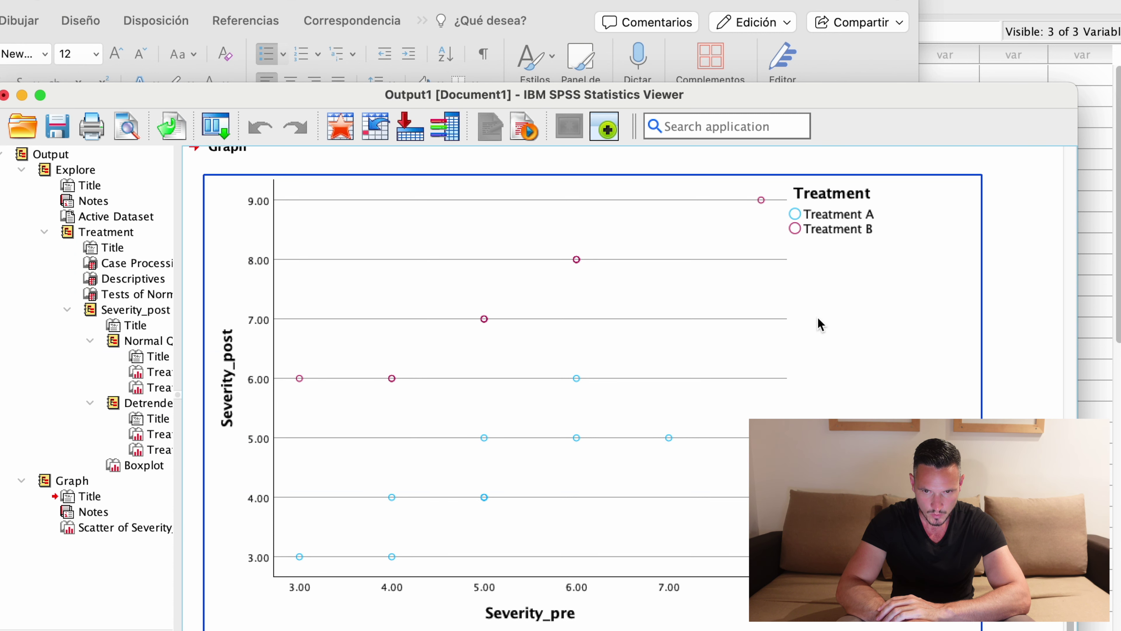
# Open the scatterplot in the Chart Editor and add linear fit lines for the treatment subgroups
pyautogui.doubleClick(817, 316)
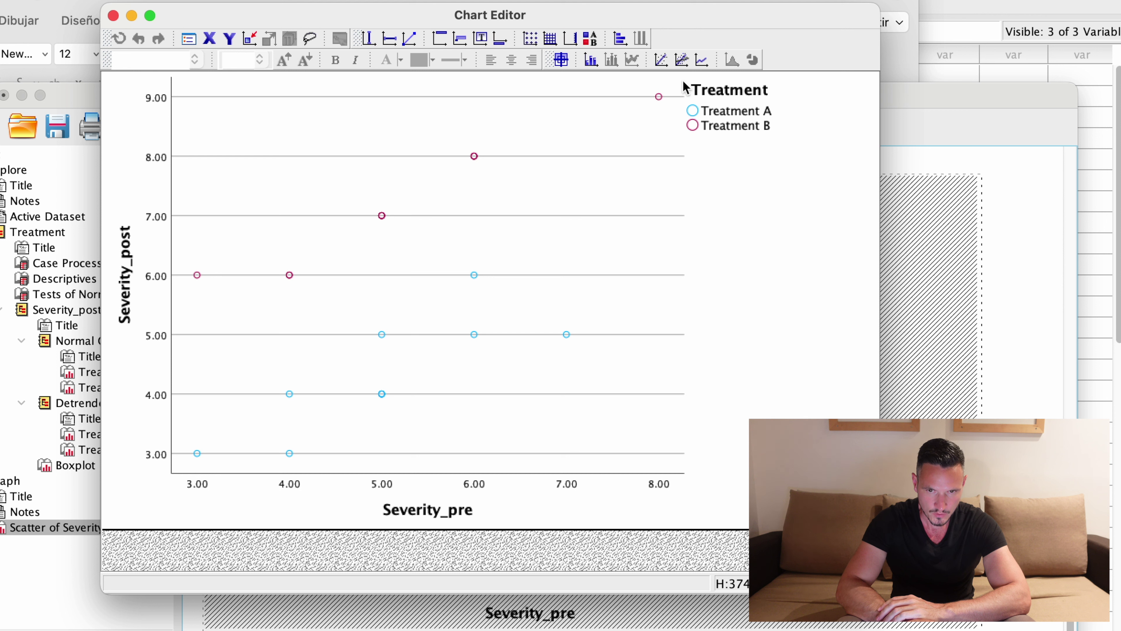
pyautogui.click(679, 63)
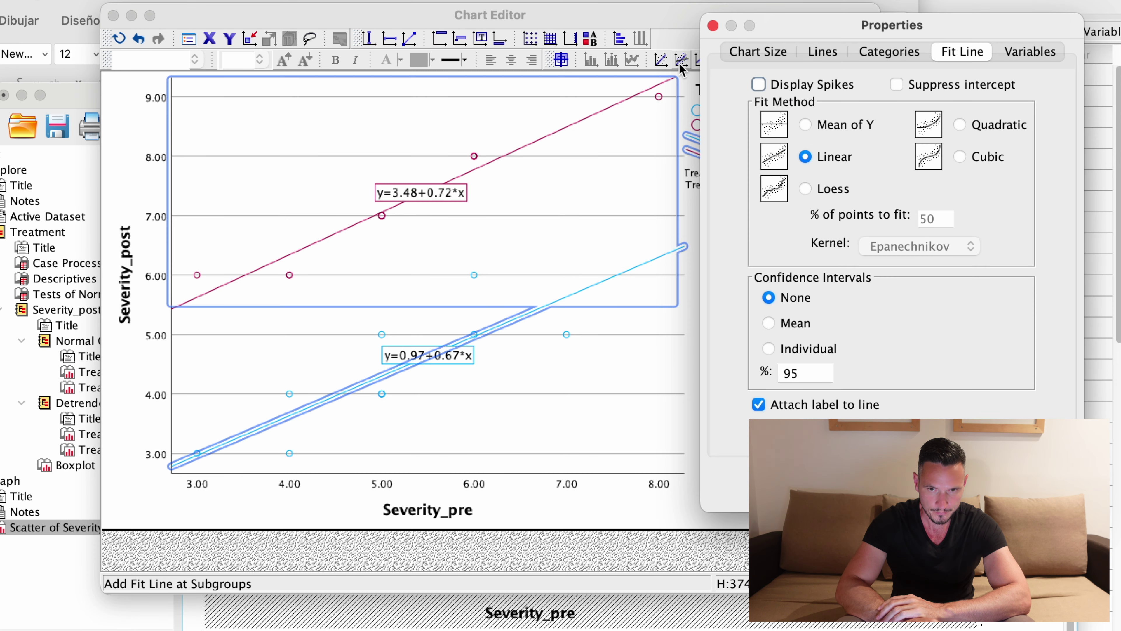
pyautogui.click(712, 25)
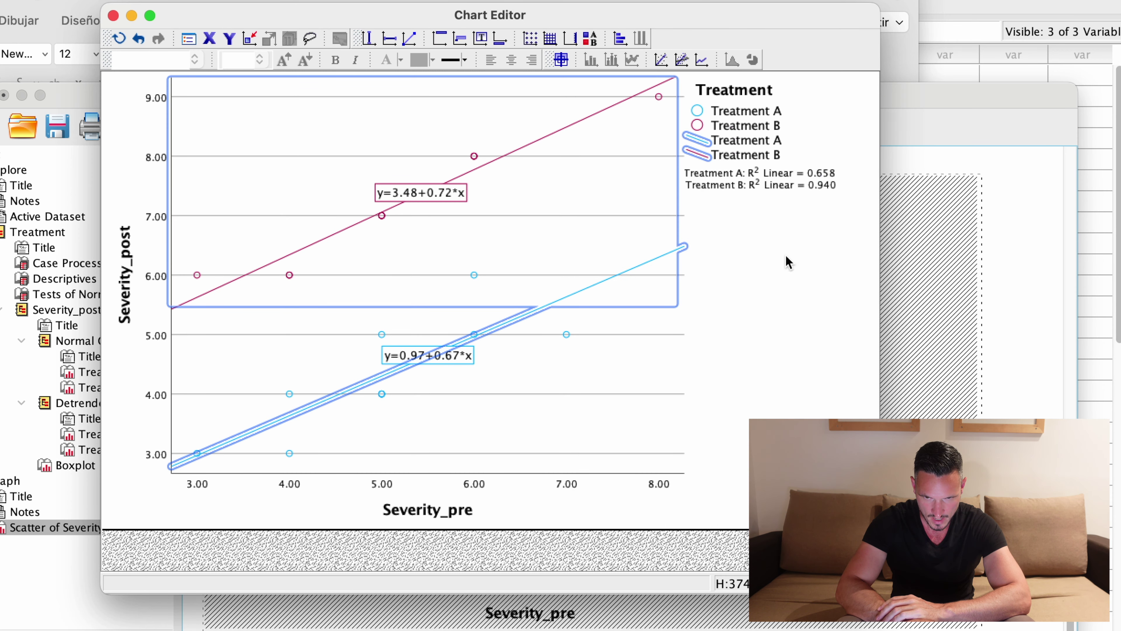
pyautogui.click(826, 383)
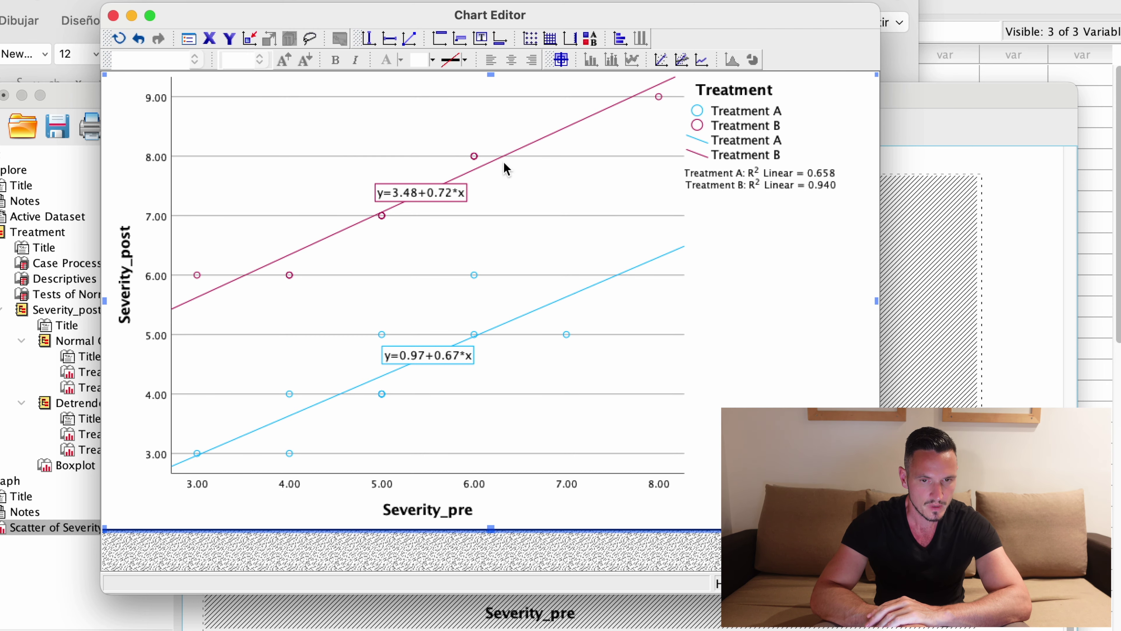
# Check the linearity and homogeneity of regression slopes assumptions in the Word document against the fitted lines in the scatterplot
pyautogui.hotkey('ctrl', 'Up')
pyautogui.click(143, 235)
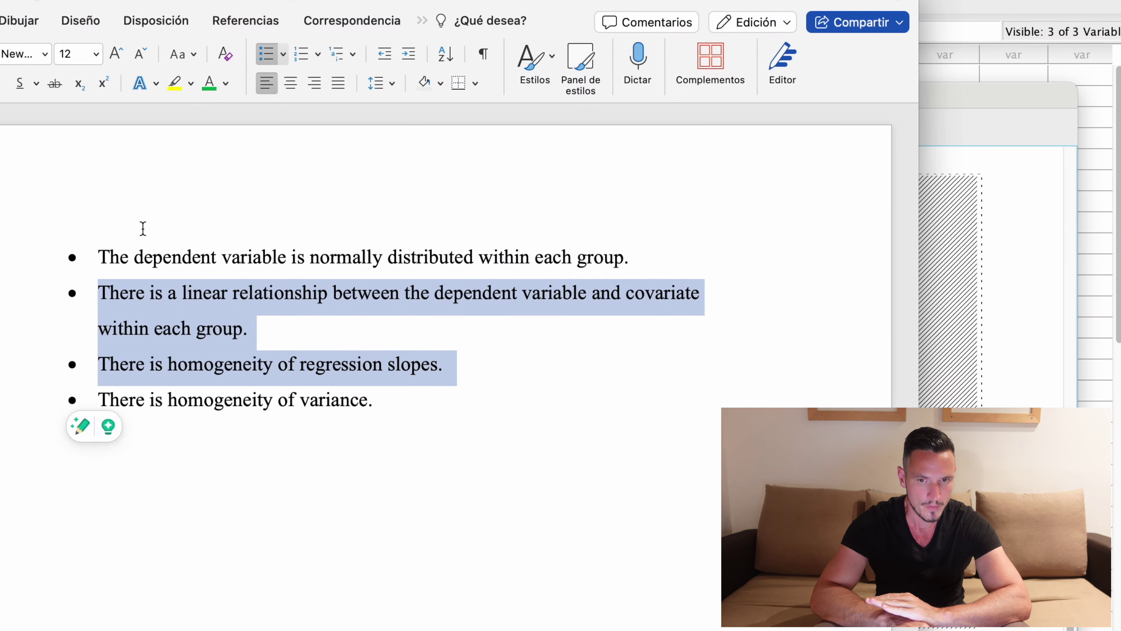
pyautogui.click(315, 321)
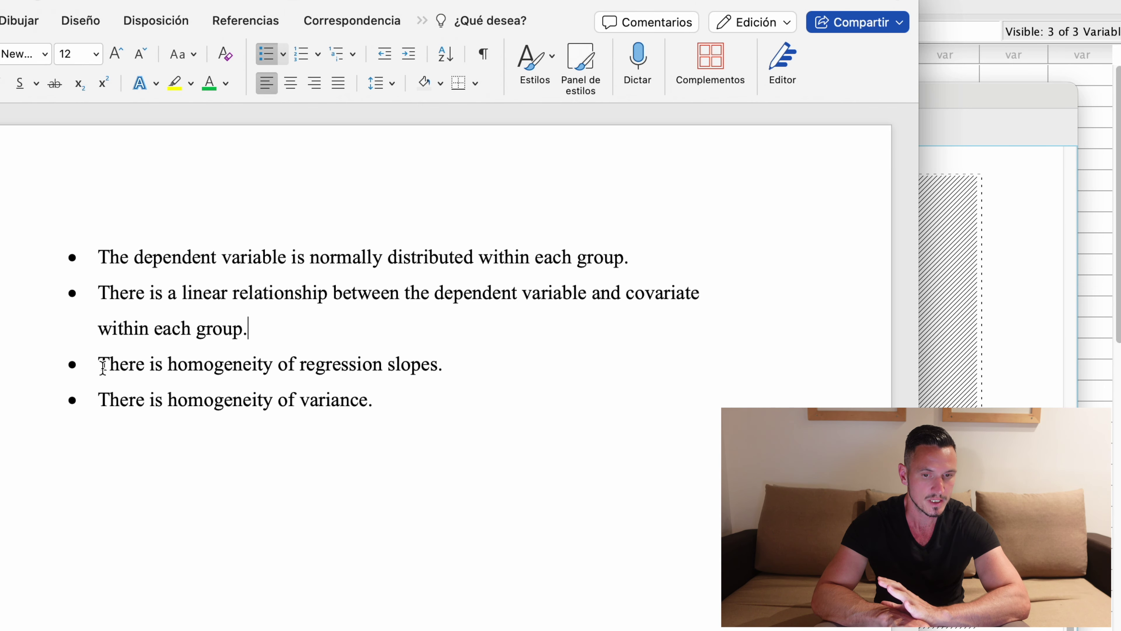
pyautogui.click(1034, 277)
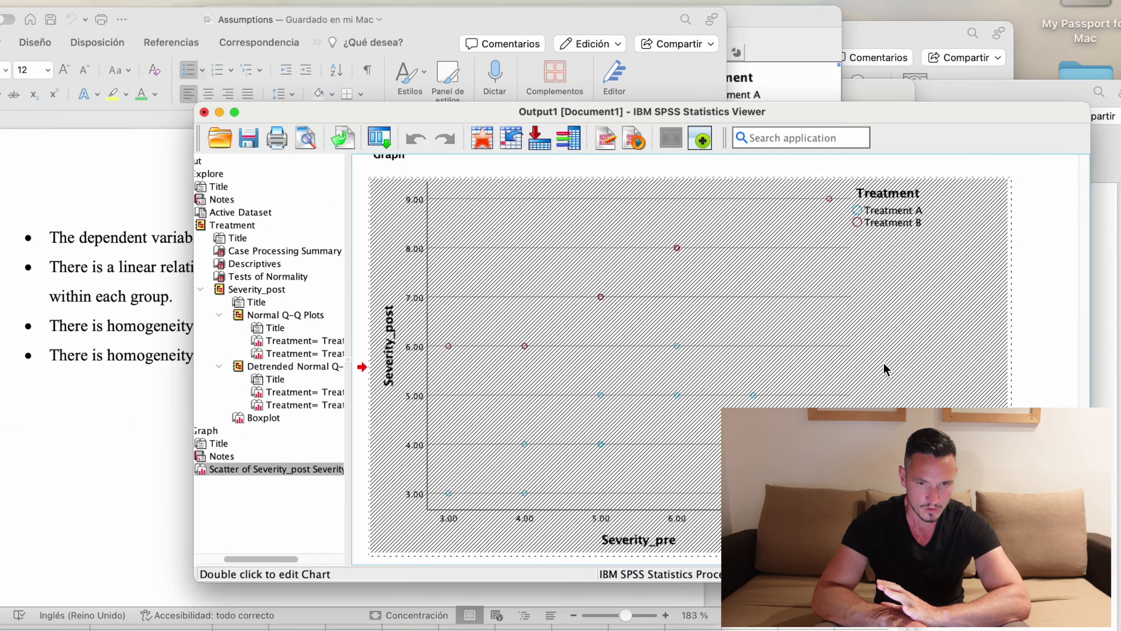
pyautogui.hotkey('ctrl', 'Up')
pyautogui.click(640, 162)
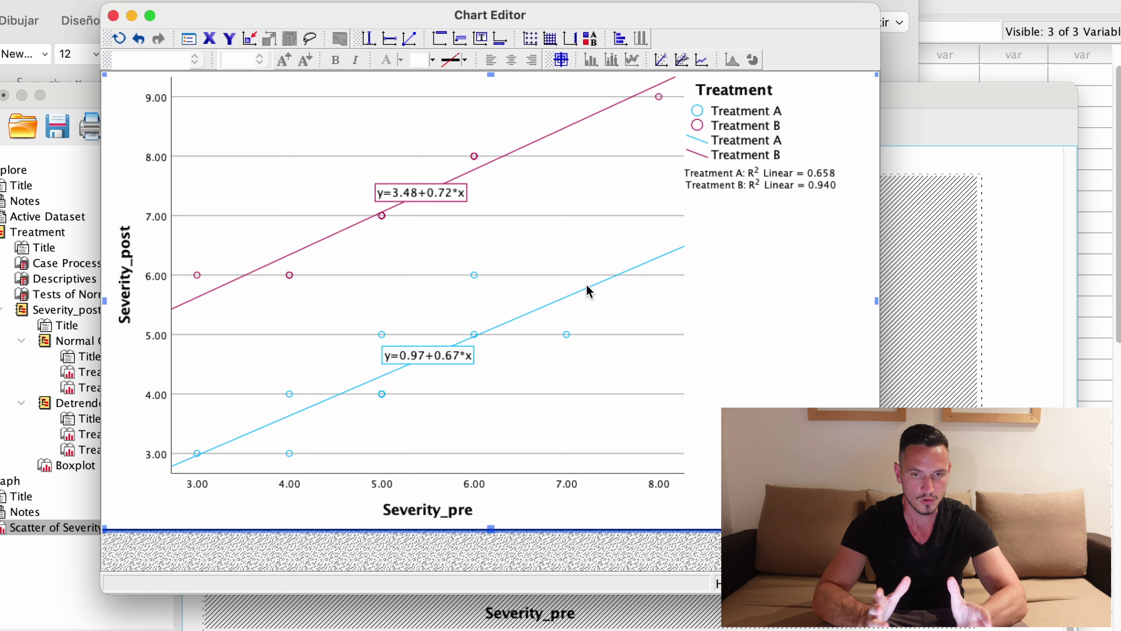
pyautogui.hotkey('ctrl', 'Up')
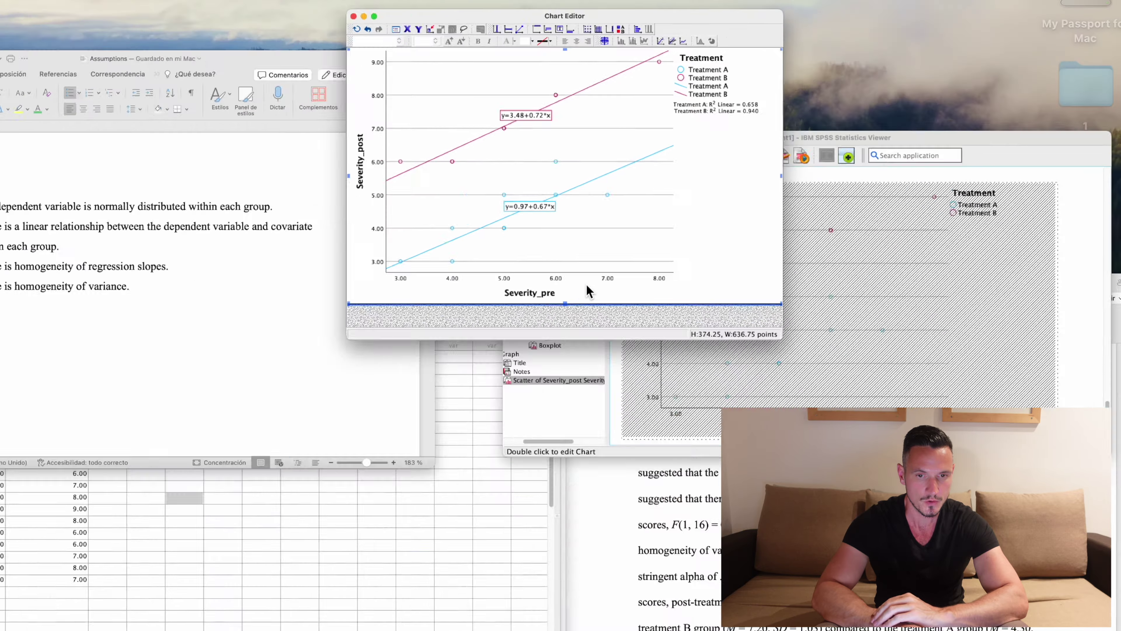
pyautogui.click(114, 245)
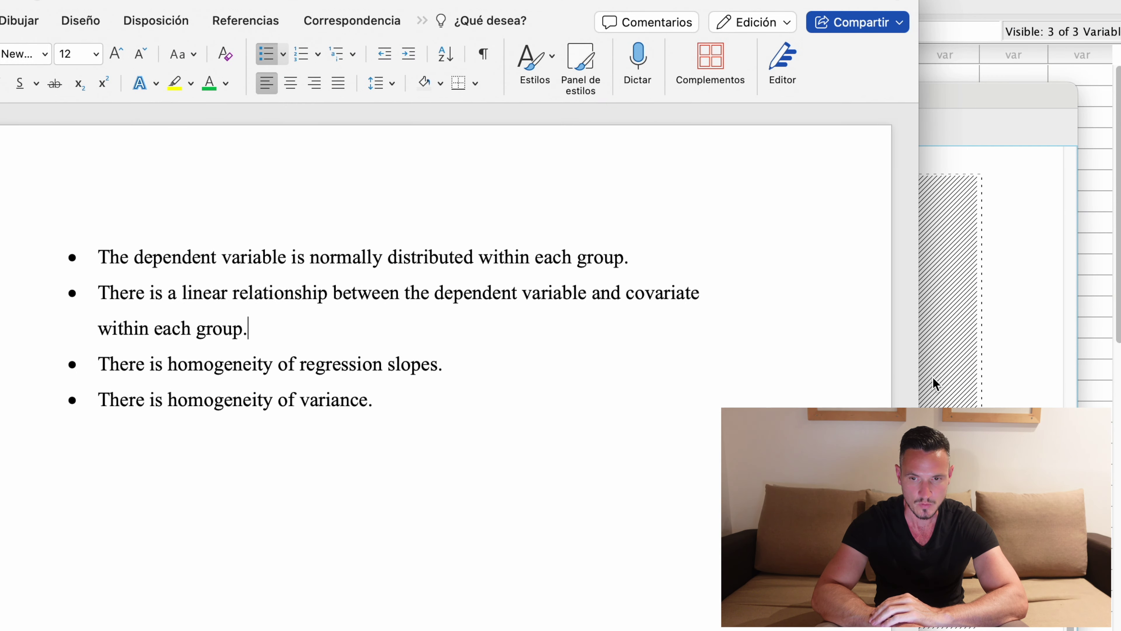
# In SPSS, open the Univariate general linear model with Severity_post as dependent variable, Treatment as fixed factor, and Severity_pre as covariate
pyautogui.click(1031, 355)
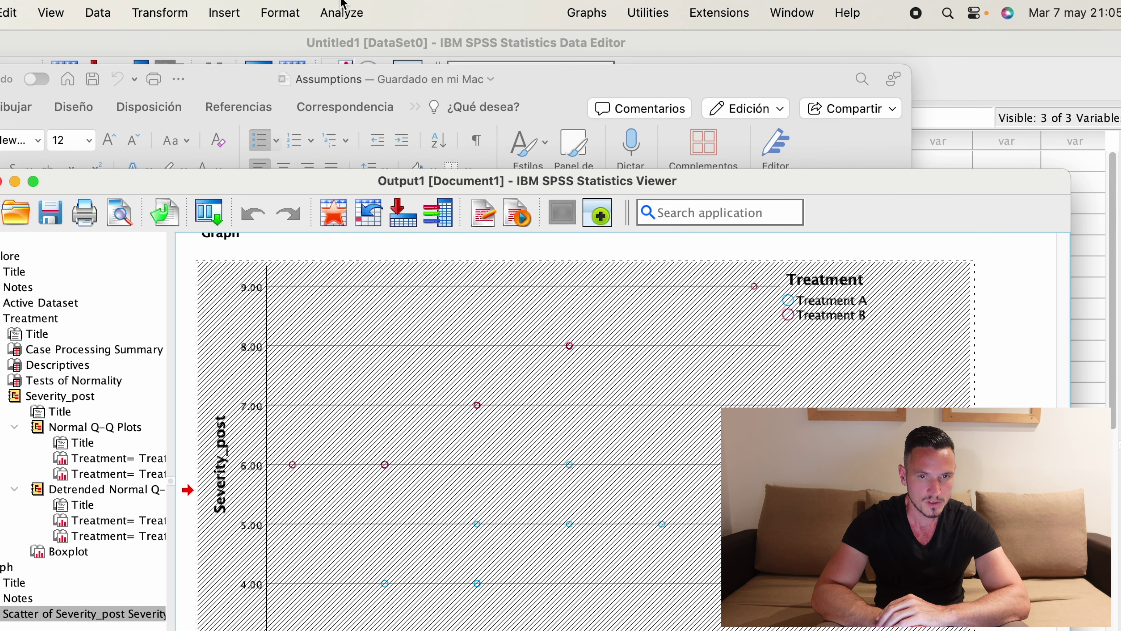
pyautogui.click(343, 12)
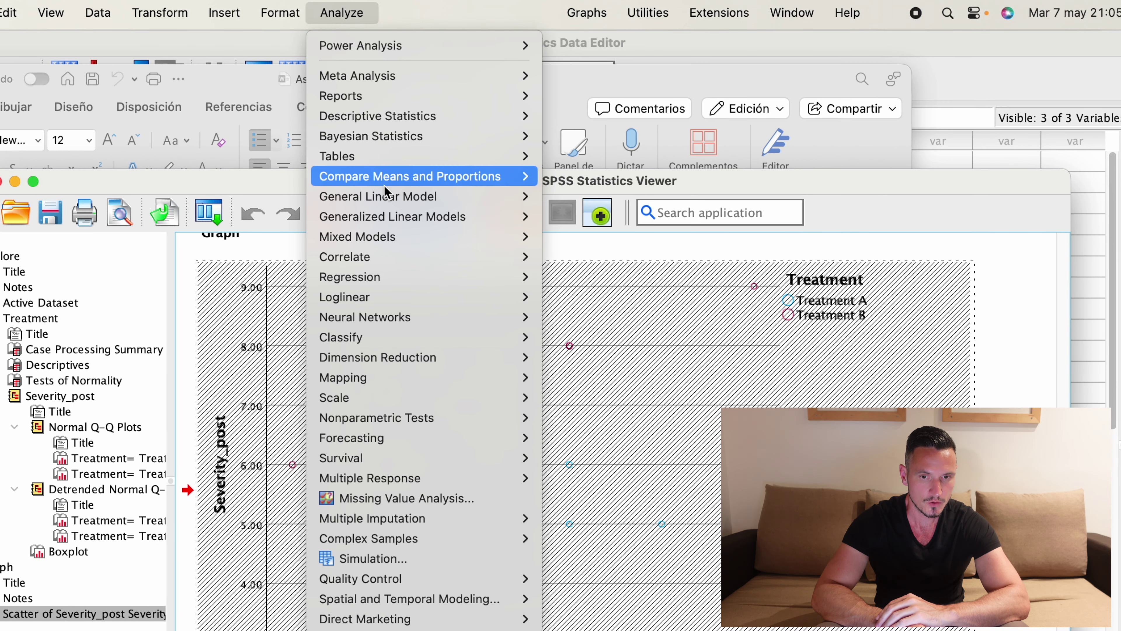
pyautogui.moveTo(386, 206)
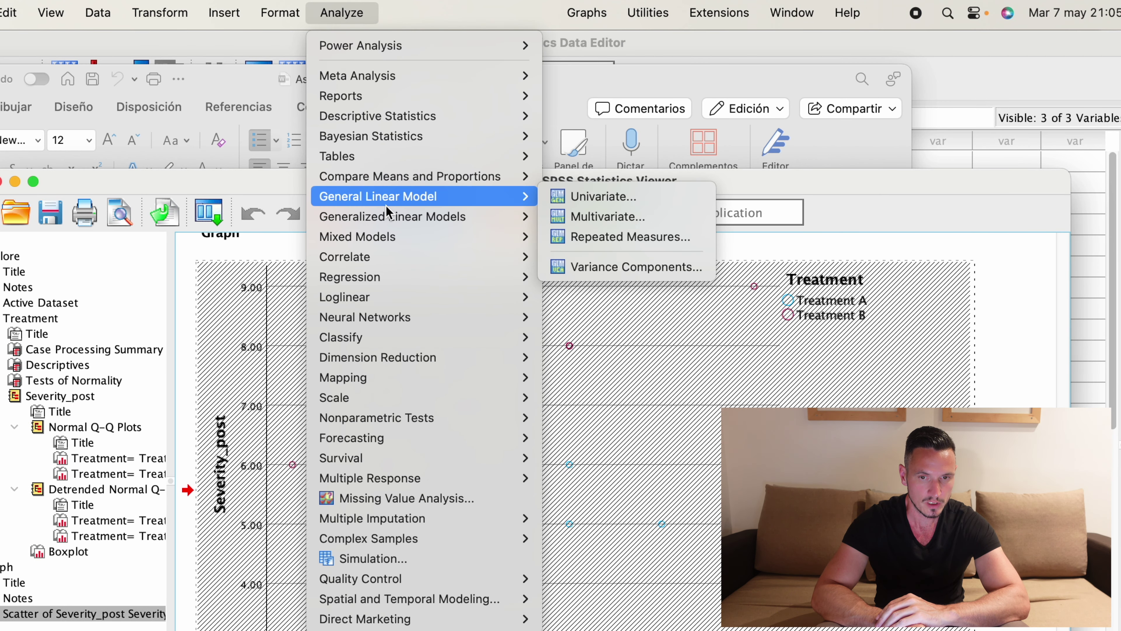
pyautogui.click(570, 199)
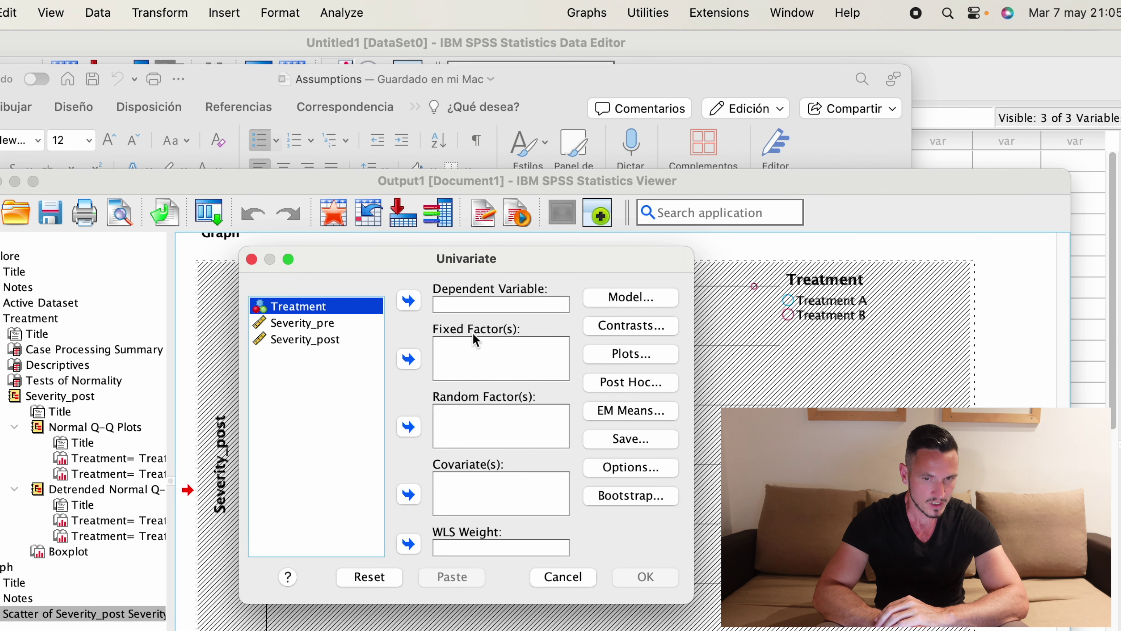
pyautogui.click(409, 359)
pyautogui.click(316, 326)
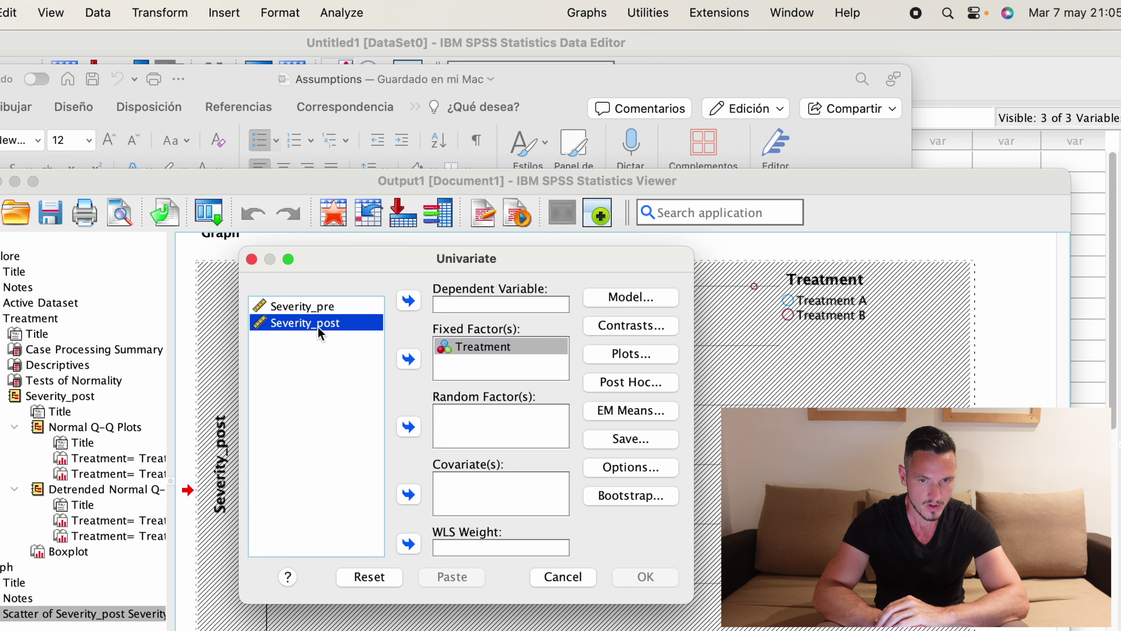
pyautogui.click(408, 302)
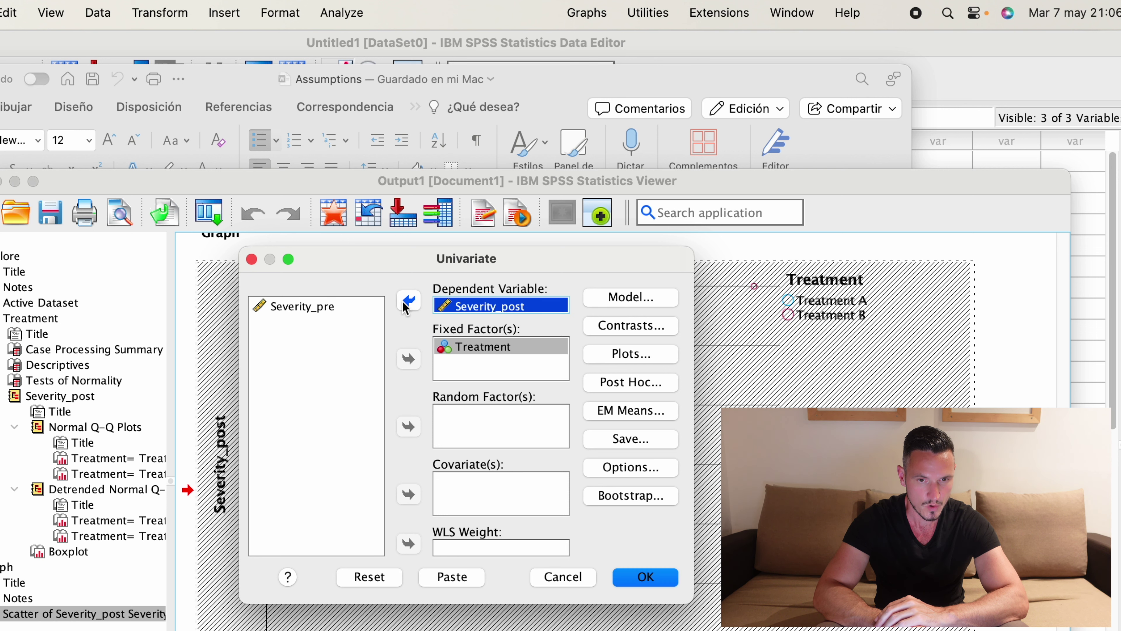
pyautogui.click(284, 309)
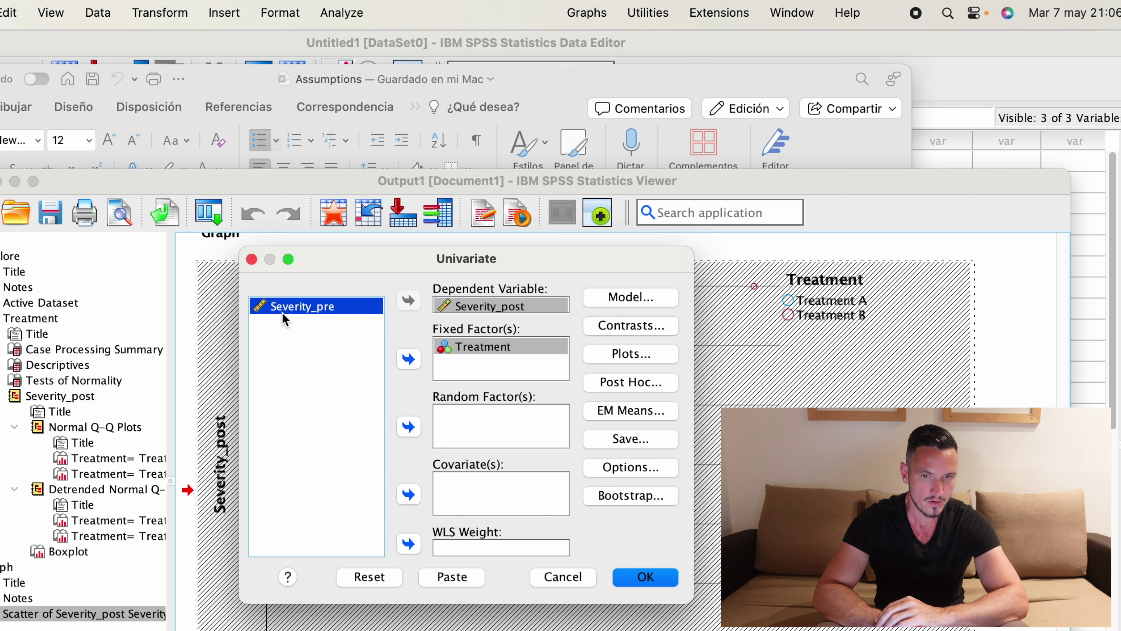
pyautogui.click(409, 494)
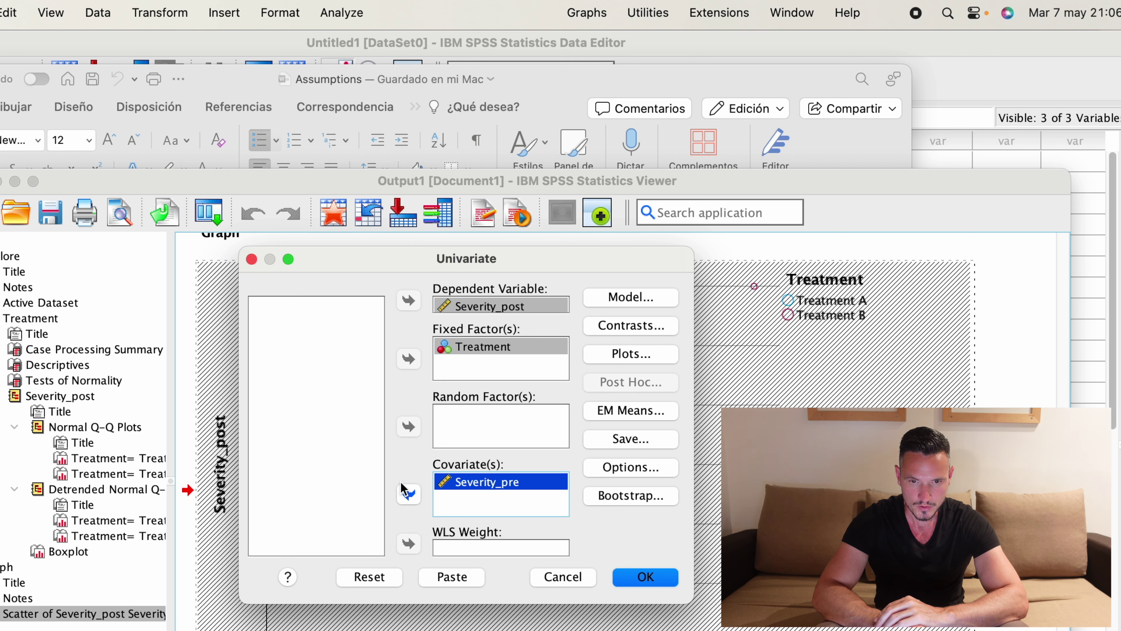
# Specify the Univariate model with custom terms and add Treatment and Severity_pre as main effects
pyautogui.click(618, 306)
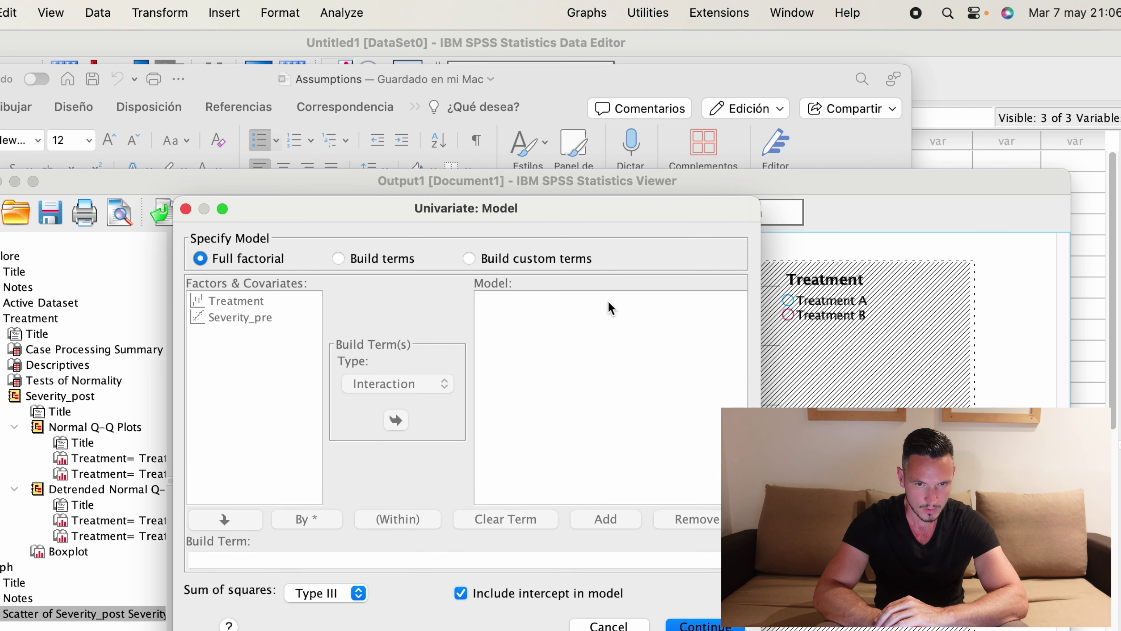
pyautogui.click(501, 260)
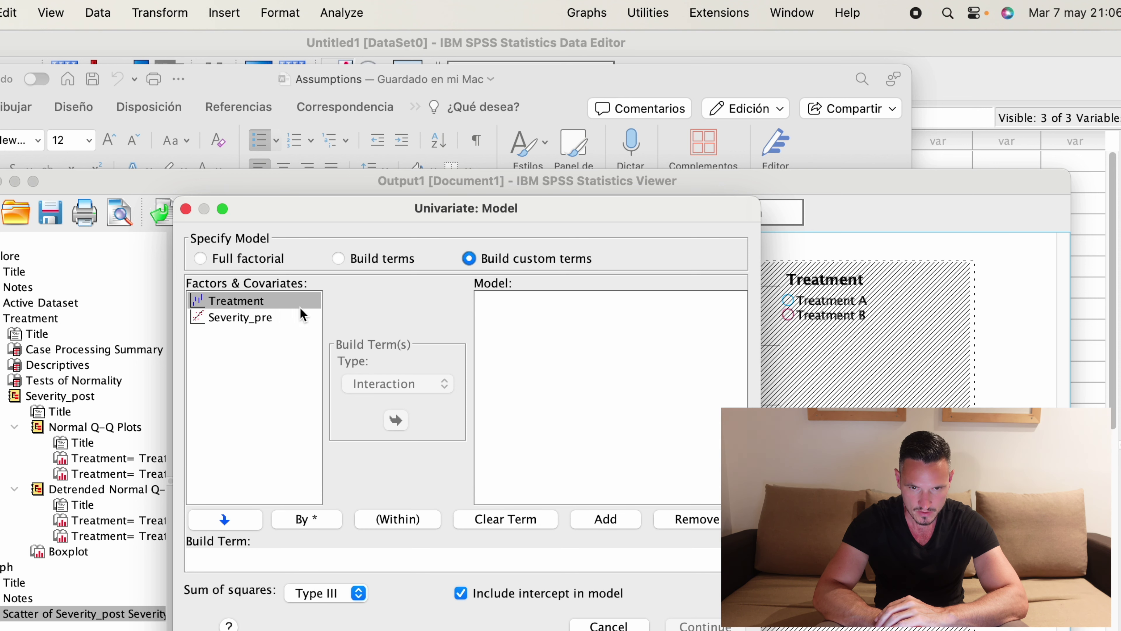
pyautogui.click(259, 304)
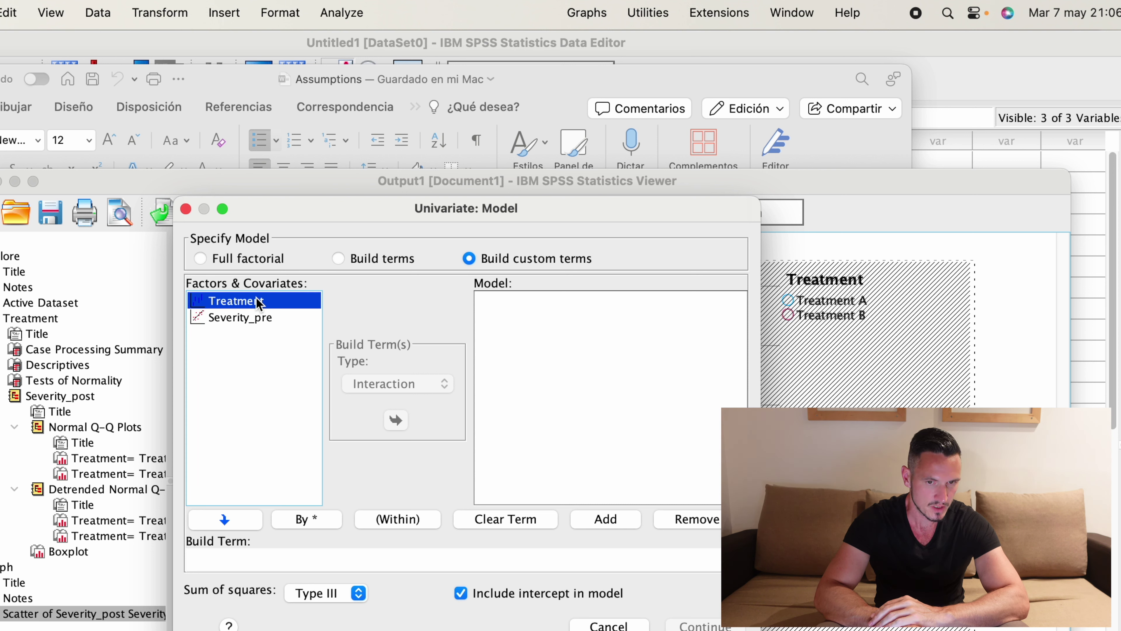
pyautogui.click(228, 521)
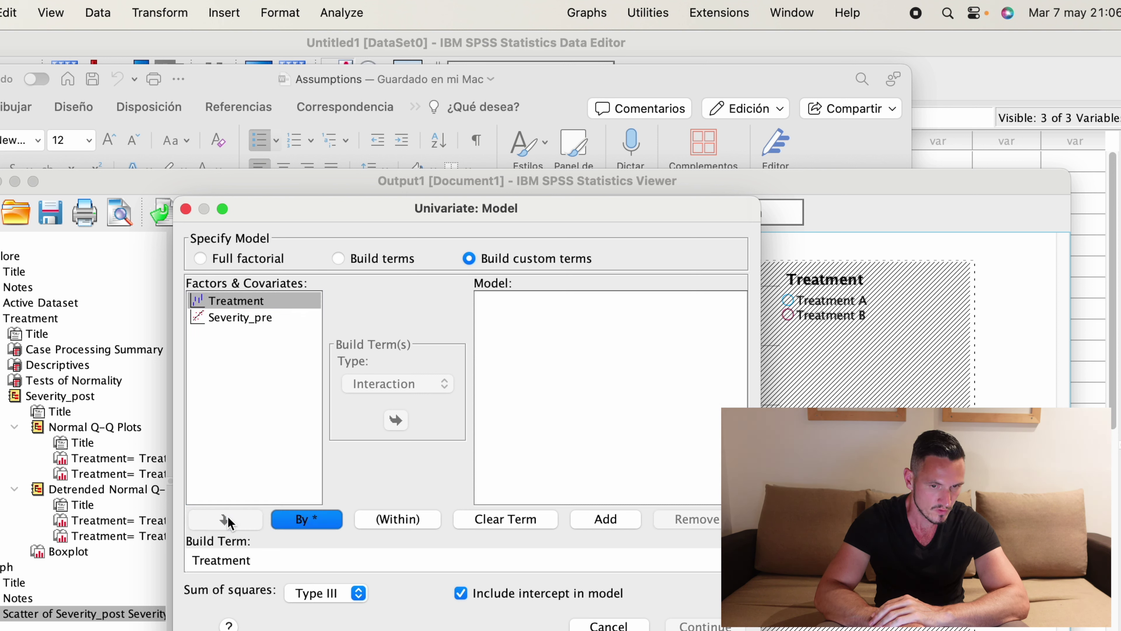
pyautogui.click(608, 520)
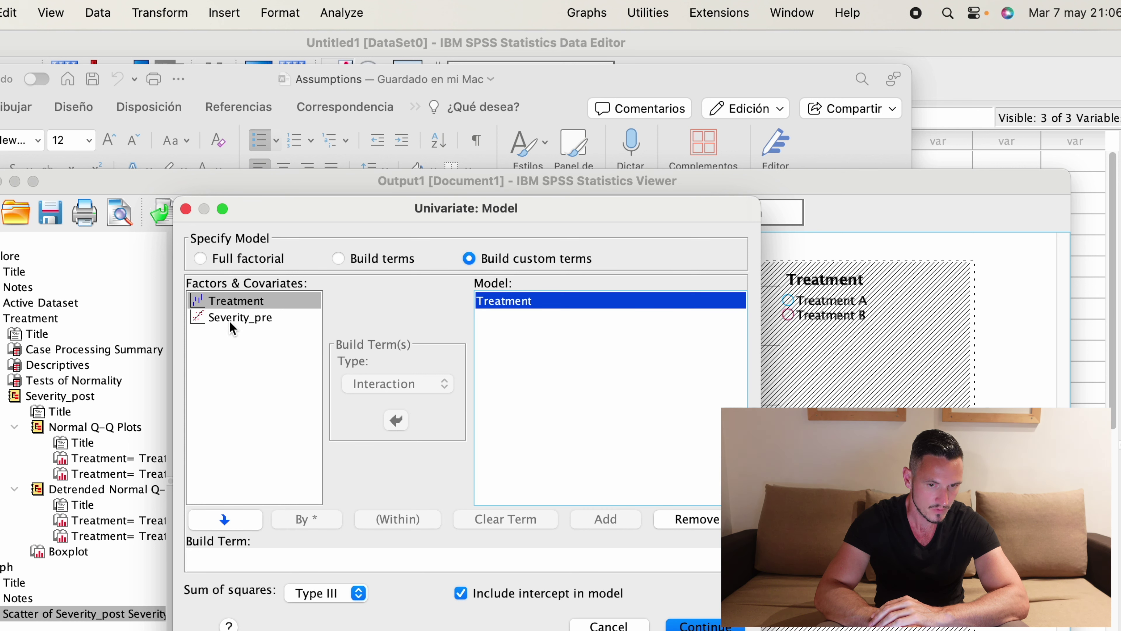
pyautogui.click(217, 319)
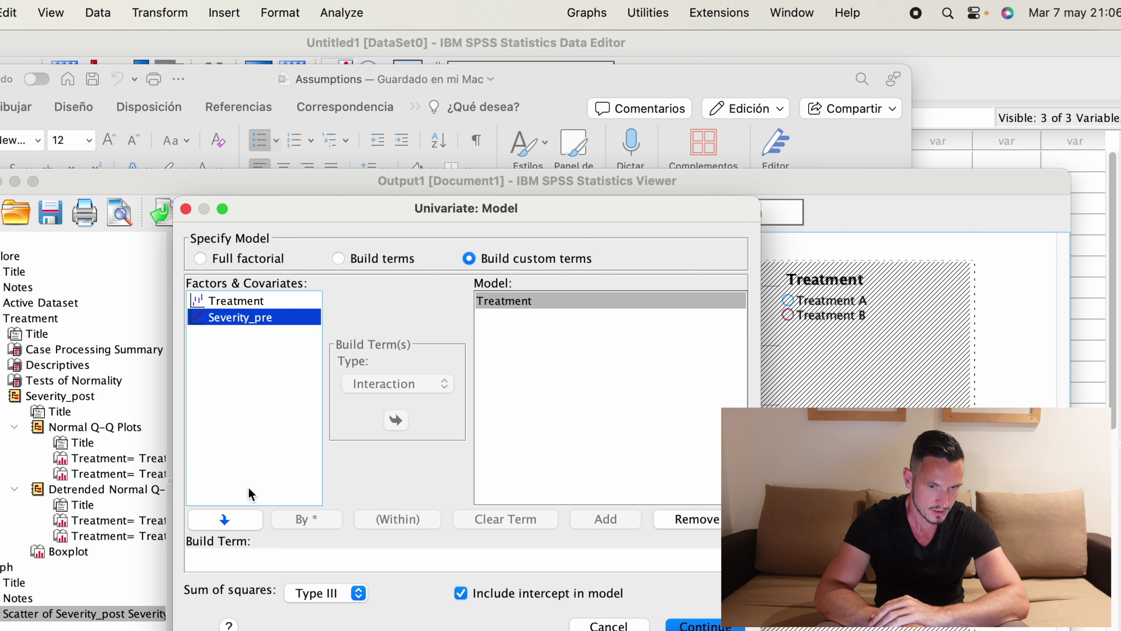
pyautogui.click(225, 521)
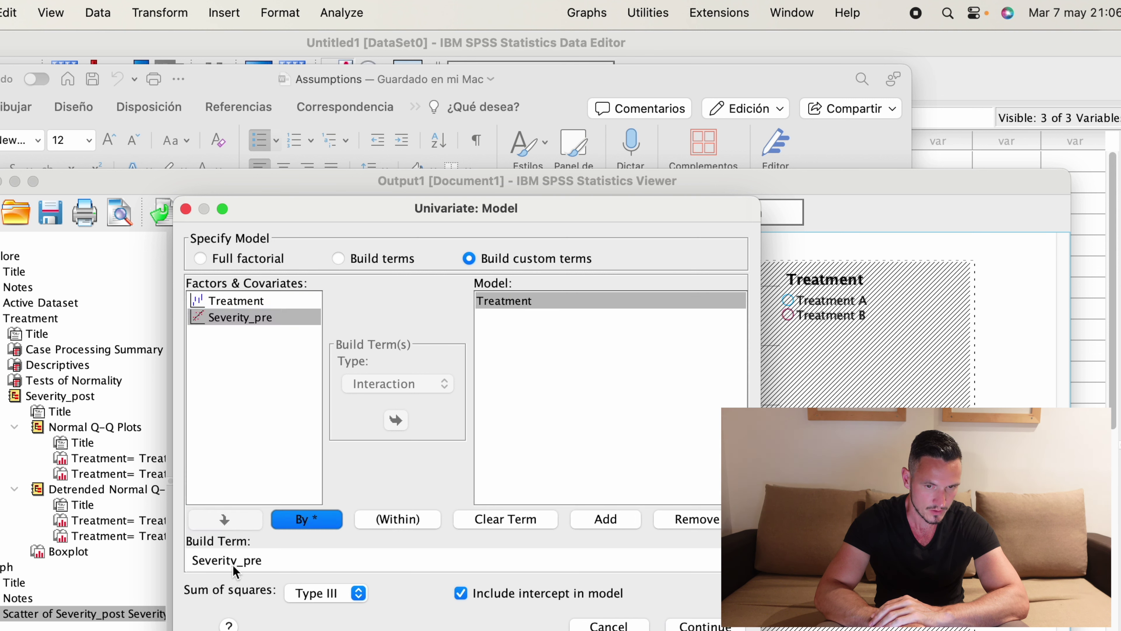
pyautogui.click(608, 521)
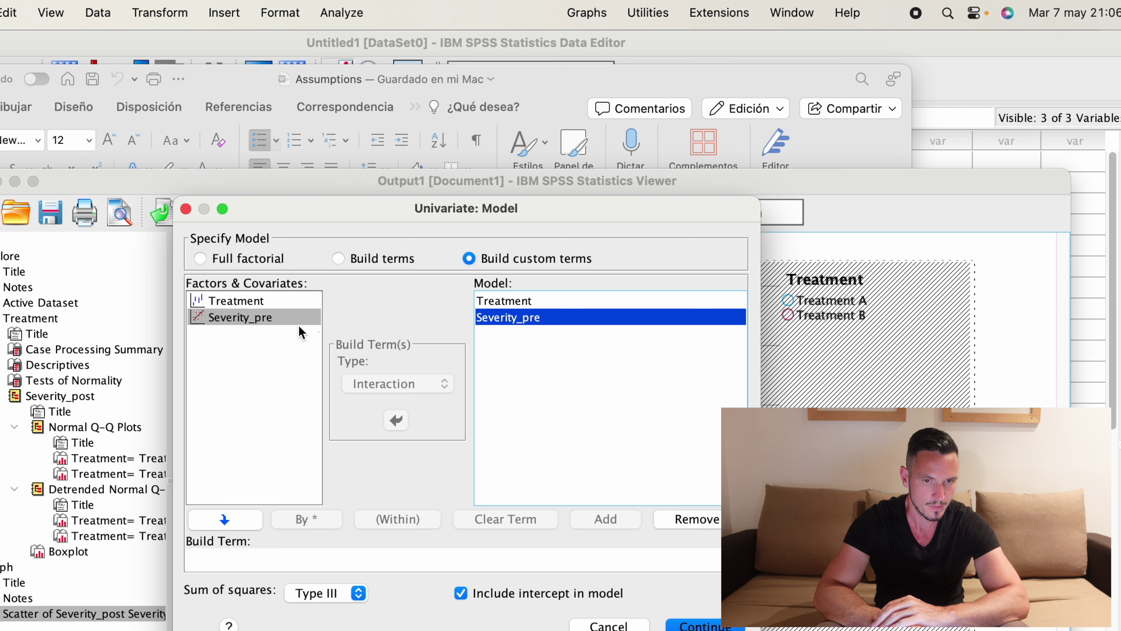
# Add the Treatment*Severity_pre interaction term to the model and run the analysis
pyautogui.click(226, 305)
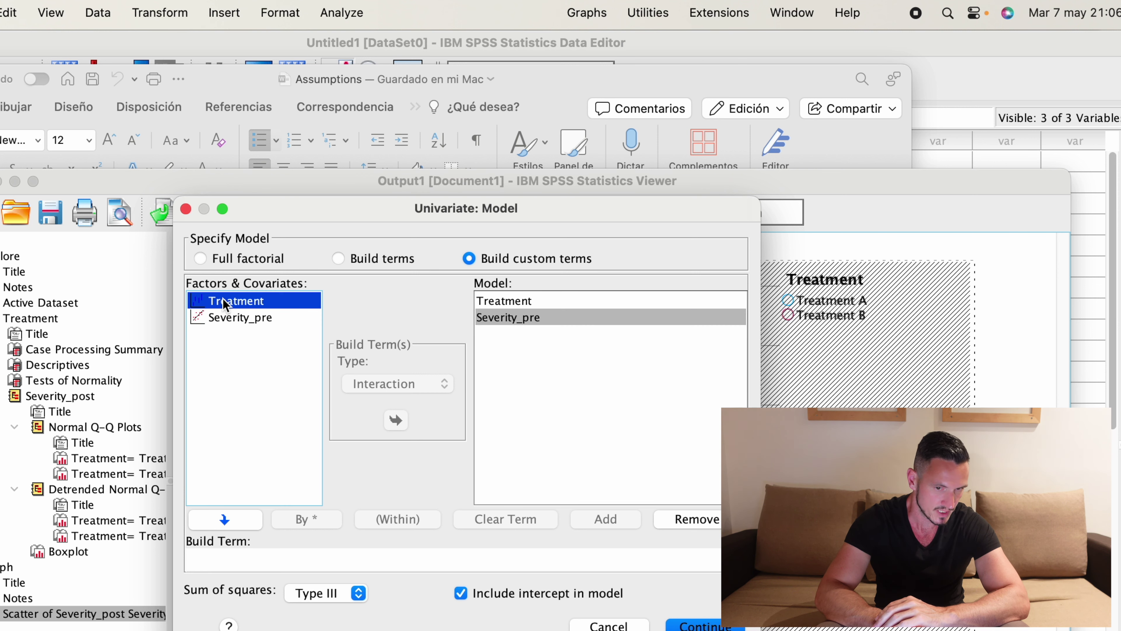
pyautogui.click(240, 526)
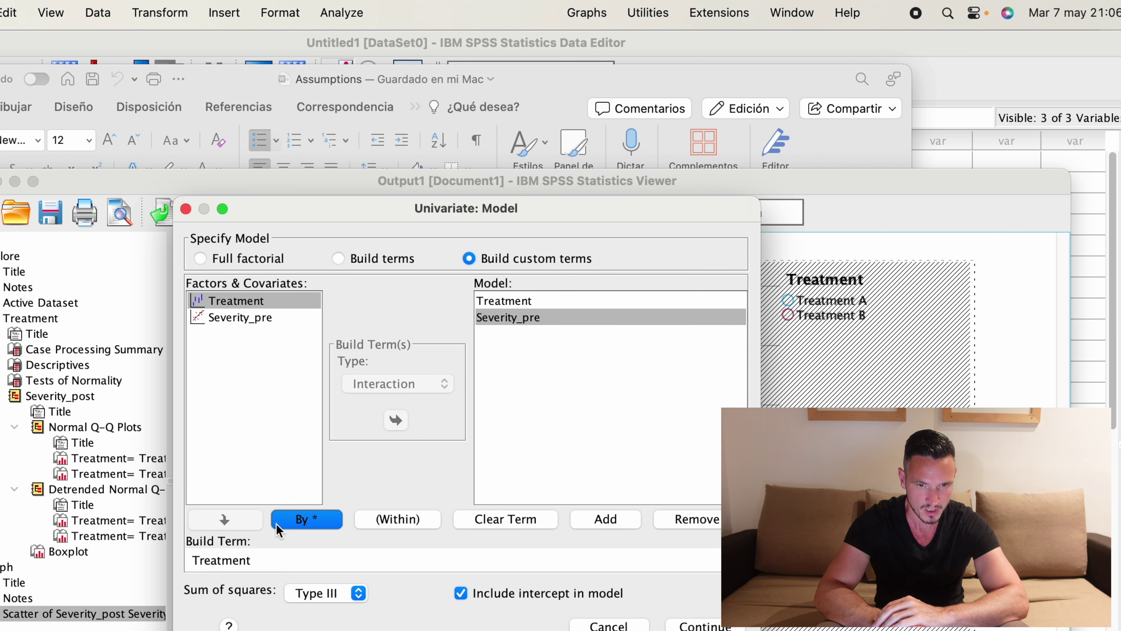
pyautogui.click(306, 521)
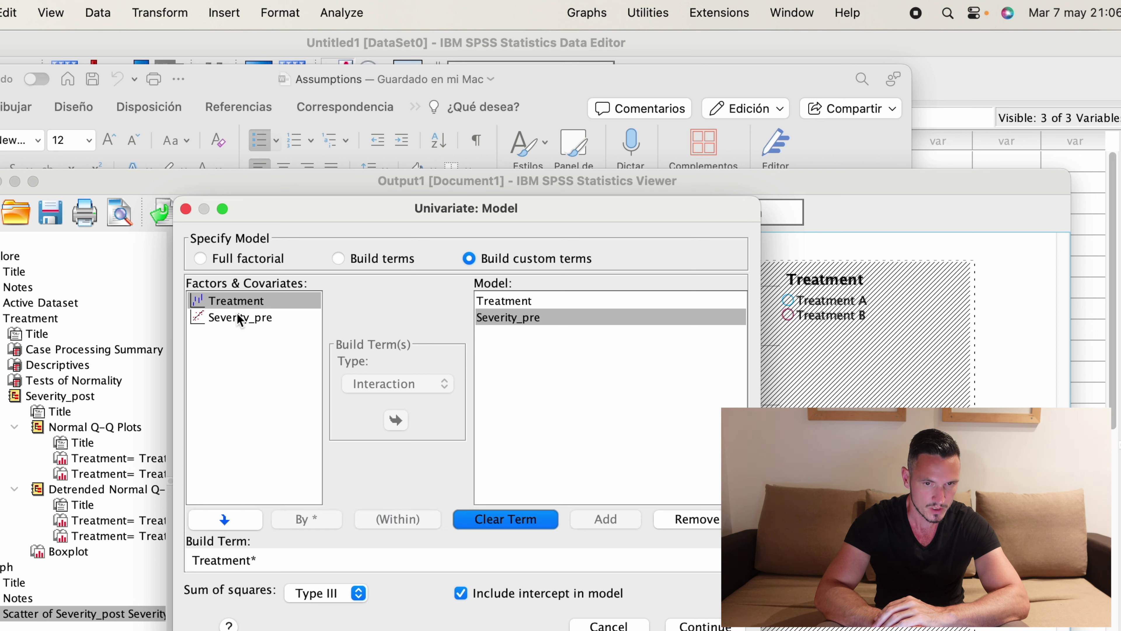
pyautogui.click(229, 320)
pyautogui.click(236, 523)
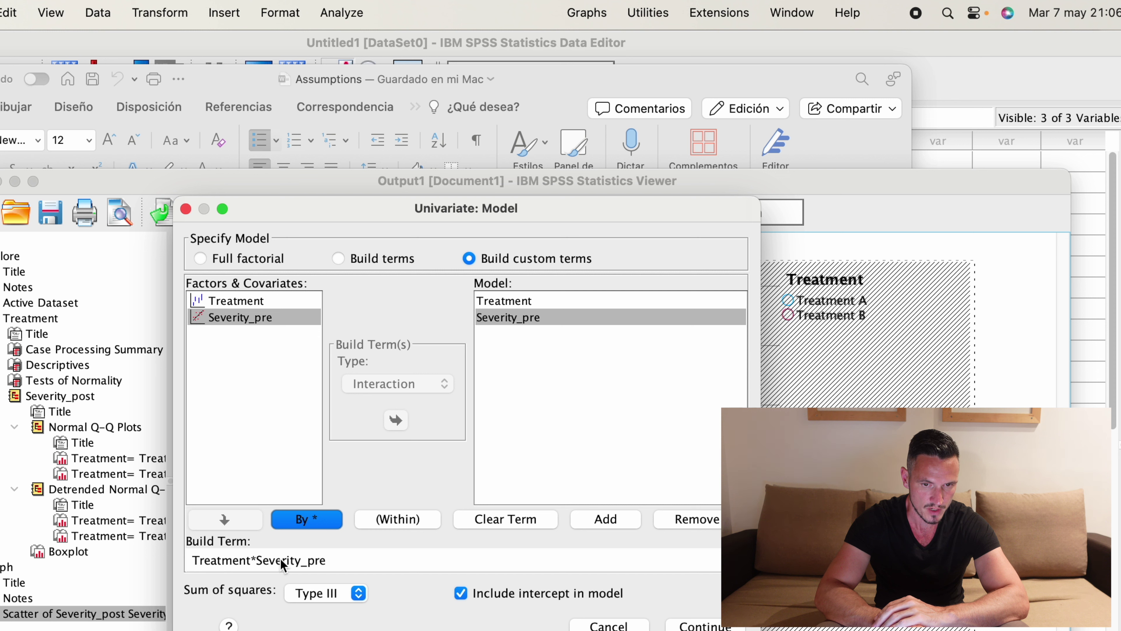
pyautogui.click(605, 519)
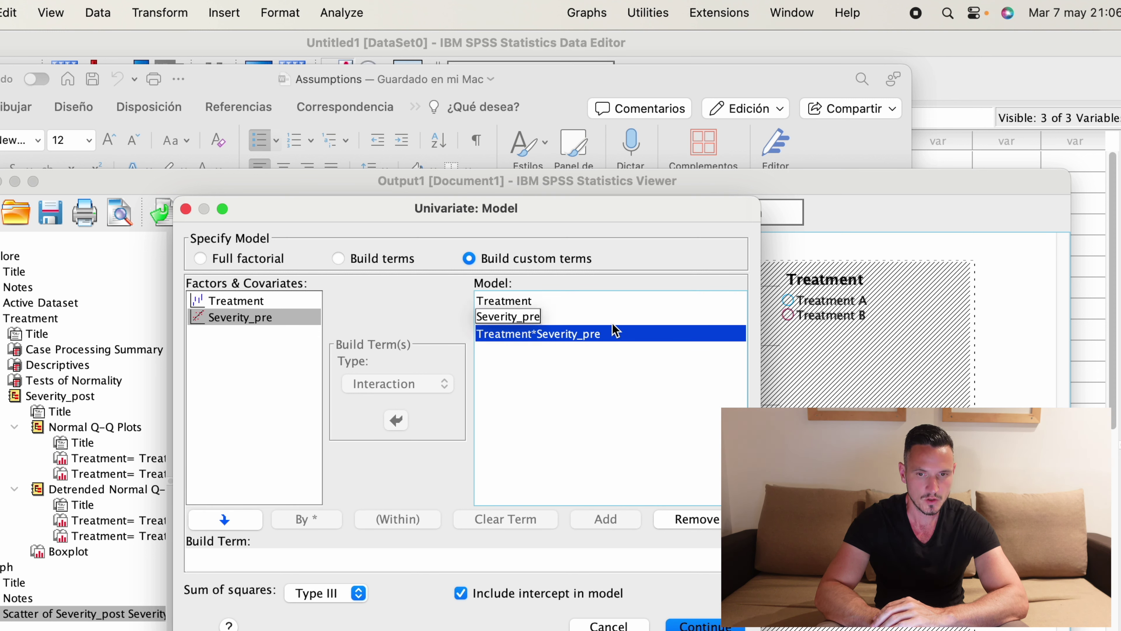
pyautogui.click(616, 335)
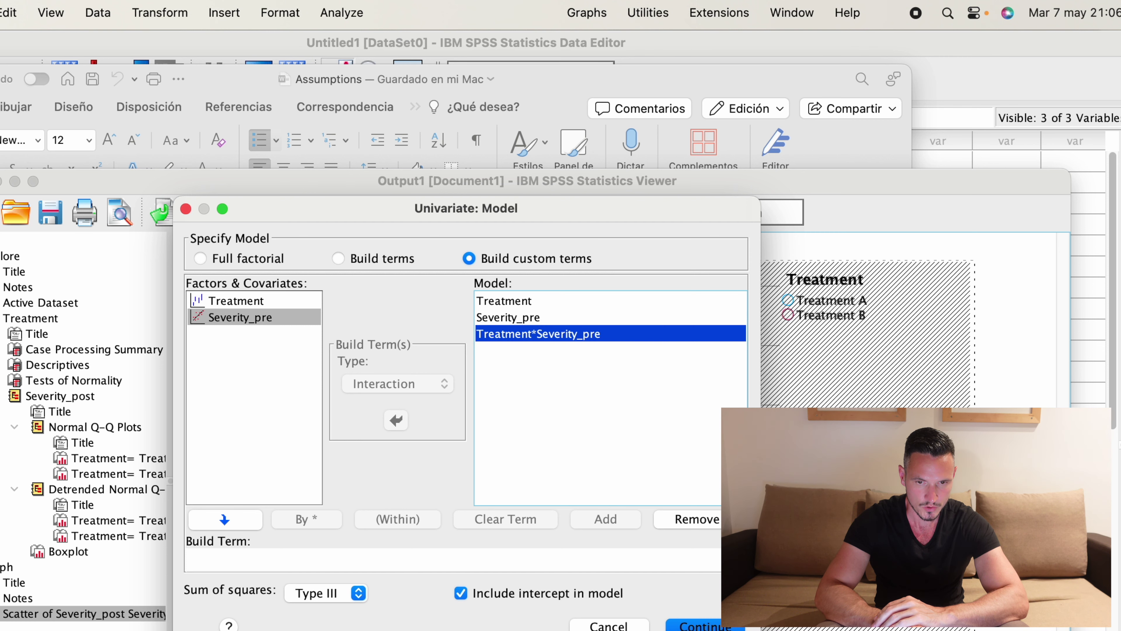
pyautogui.press('Return')
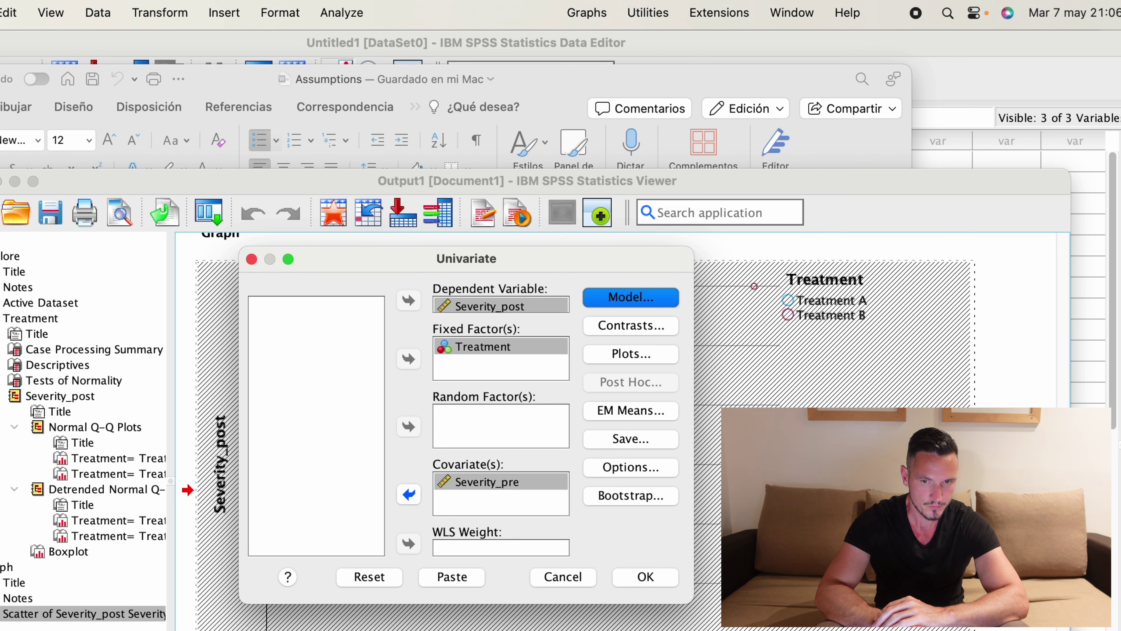
pyautogui.click(664, 579)
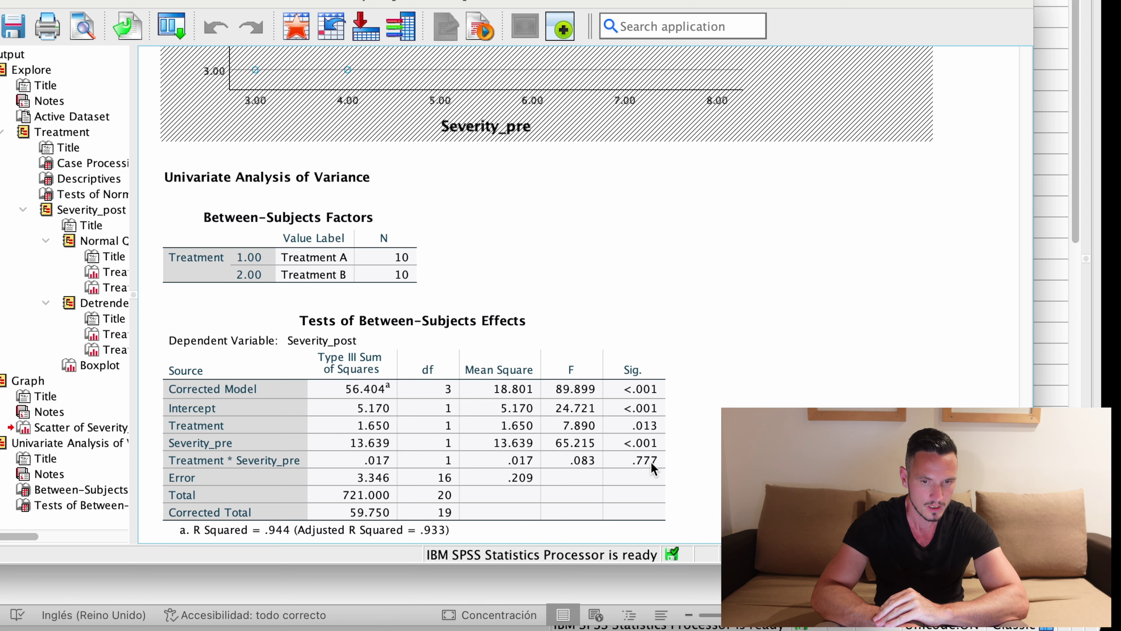
# Check the regression slopes assumption in the Word document against the SPSS effects table, and highlight the homogeneity of variance assumption
pyautogui.click(1, 273)
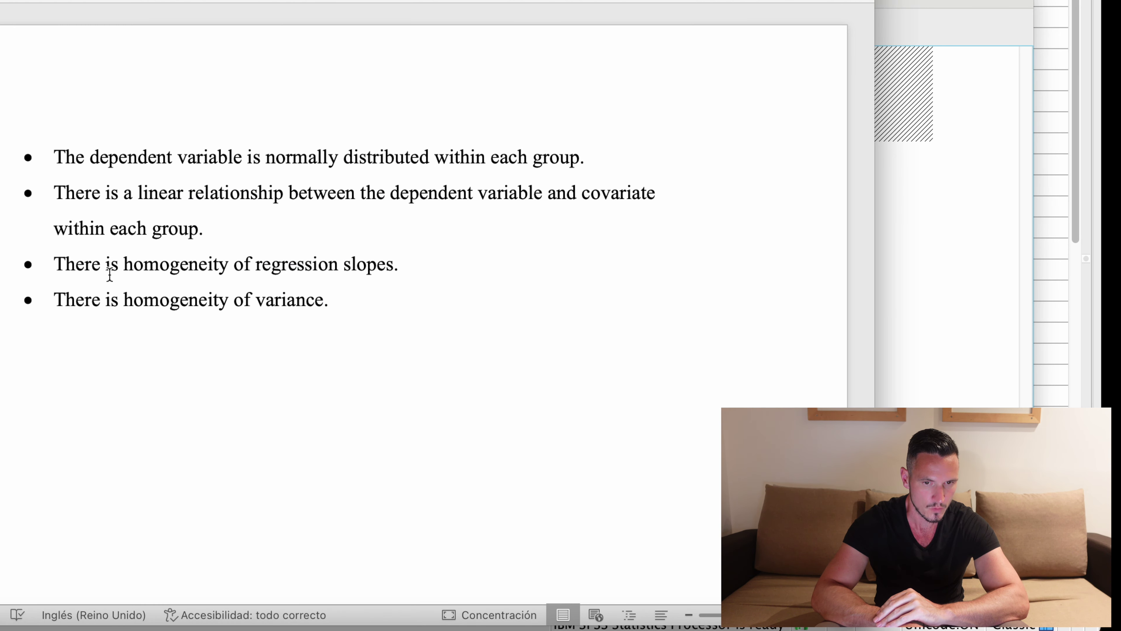
pyautogui.click(904, 334)
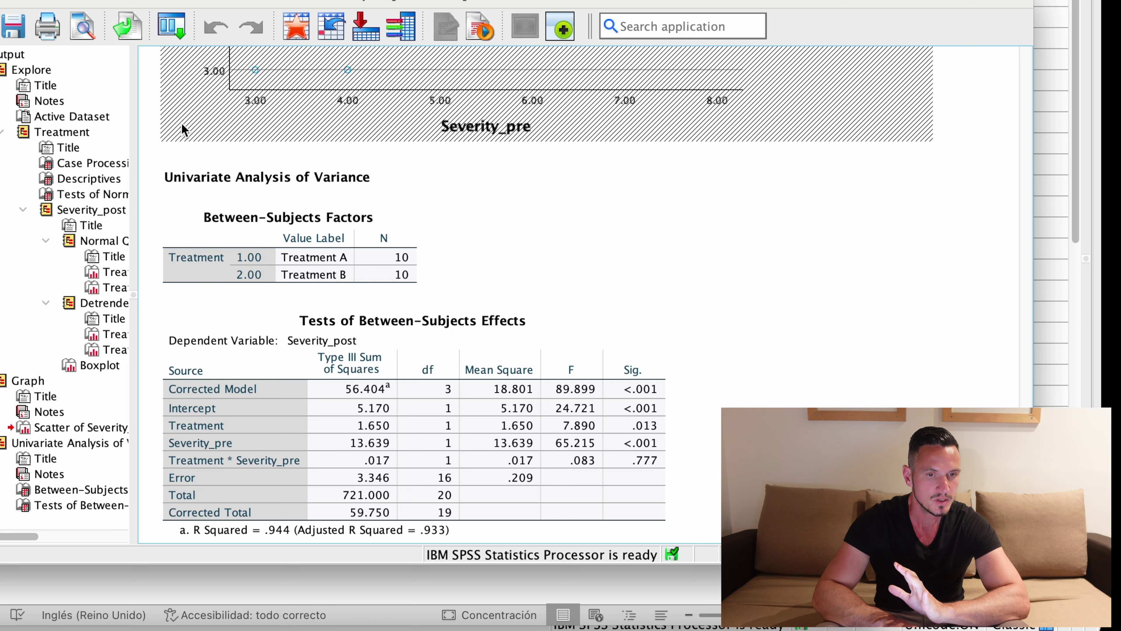
pyautogui.click(2, 247)
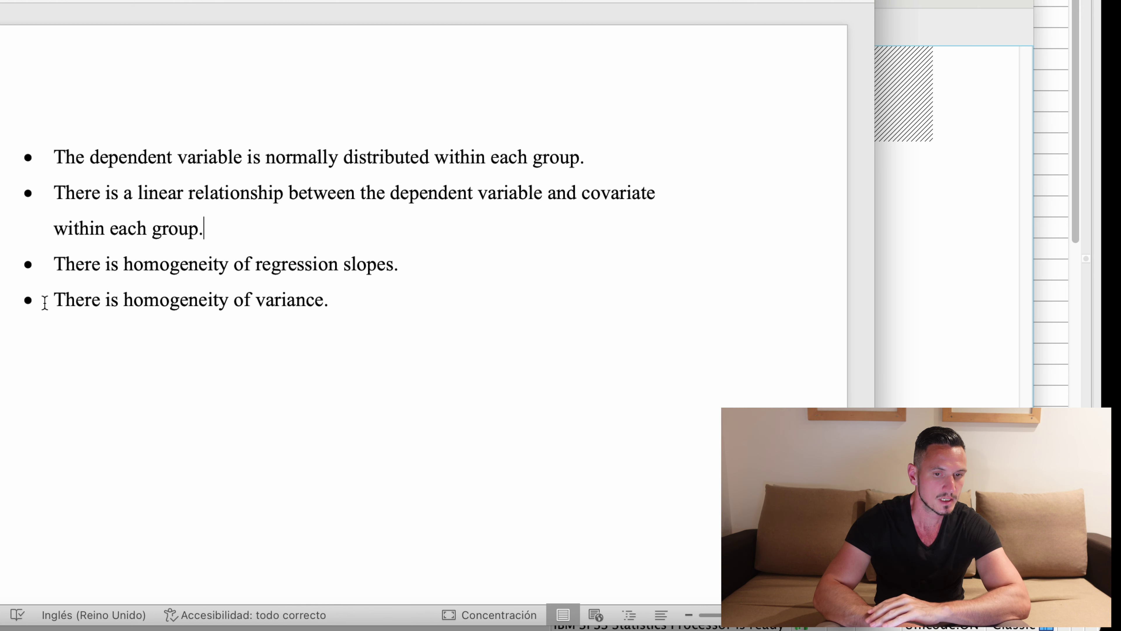
pyautogui.moveTo(56, 304); pyautogui.dragTo(327, 315)
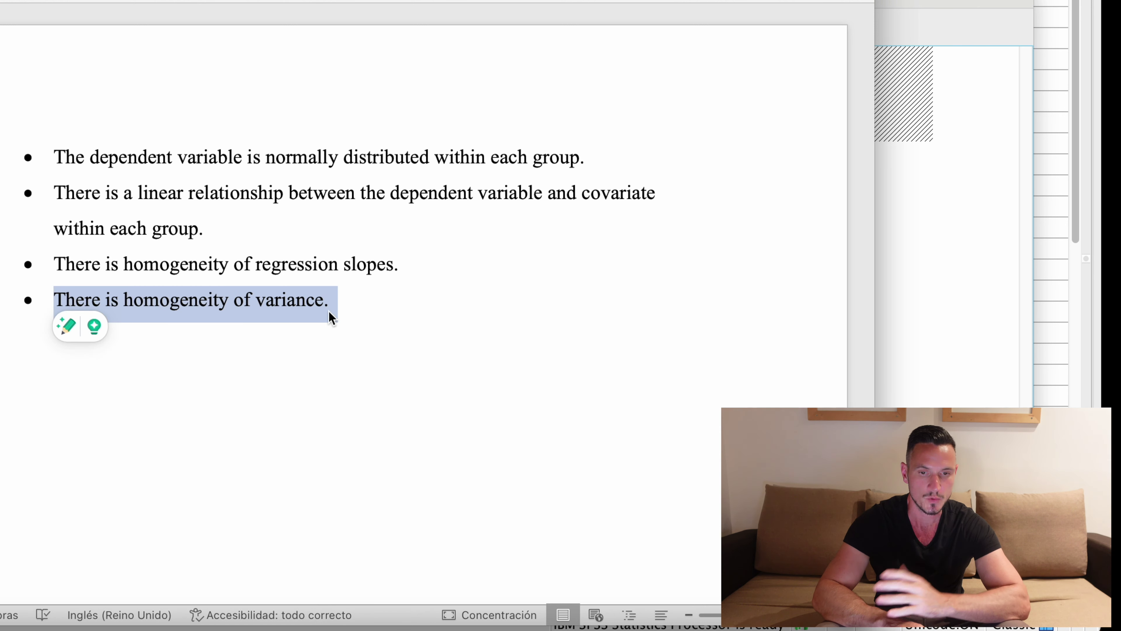
# In SPSS, reopen the Univariate general linear model and set its model specification to Full factorial
pyautogui.click(943, 268)
pyautogui.click(308, 14)
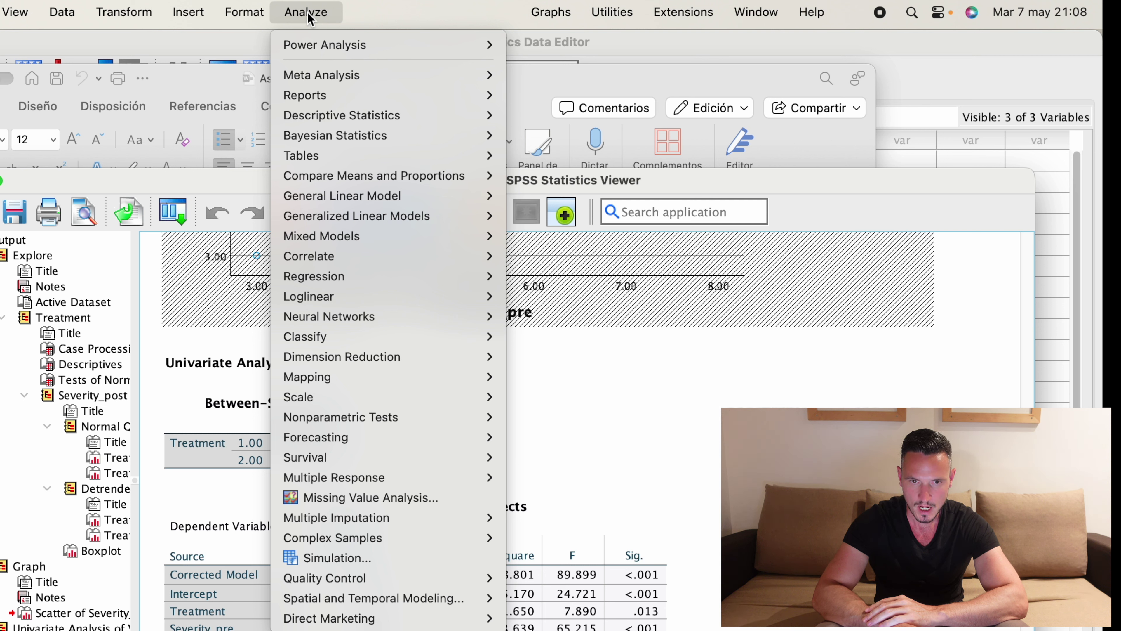
pyautogui.moveTo(342, 196)
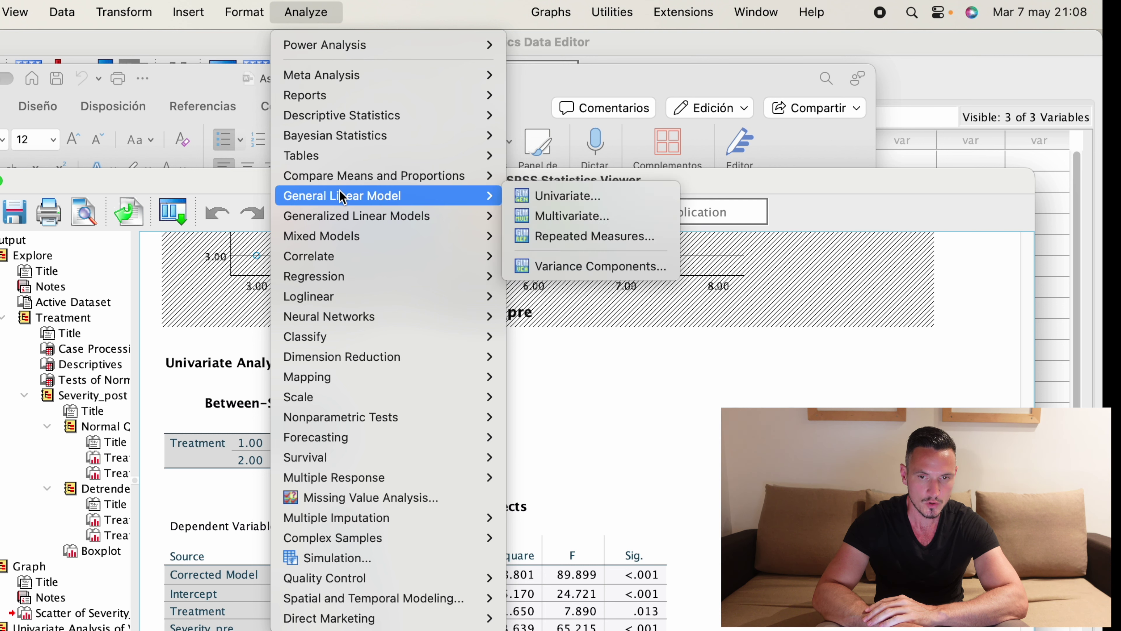
pyautogui.click(530, 198)
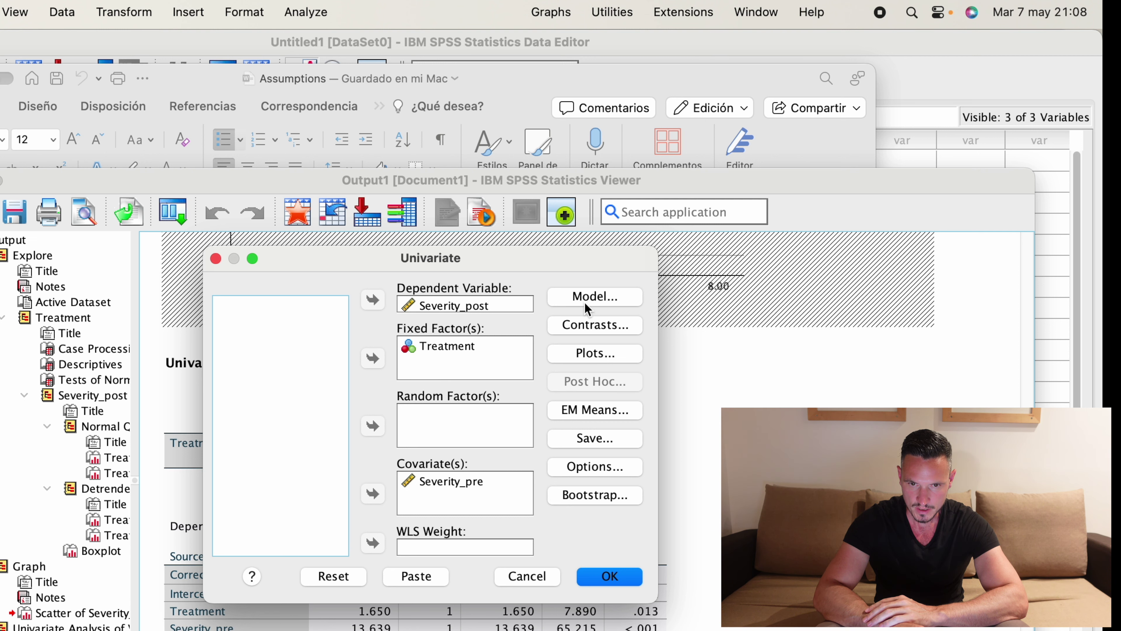
pyautogui.click(588, 309)
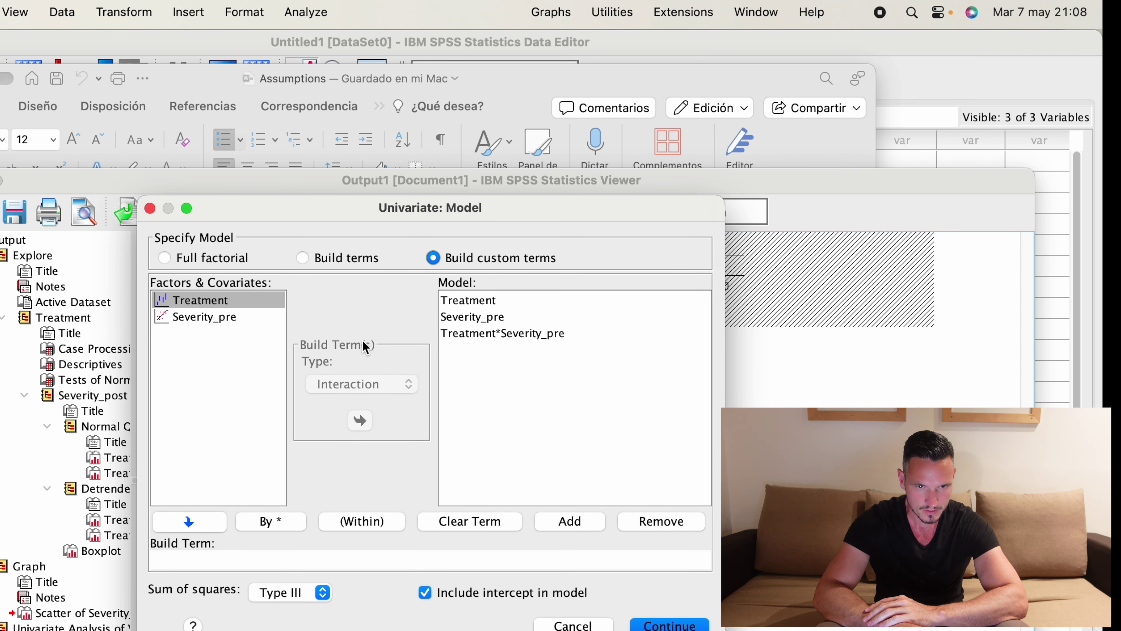
pyautogui.click(165, 258)
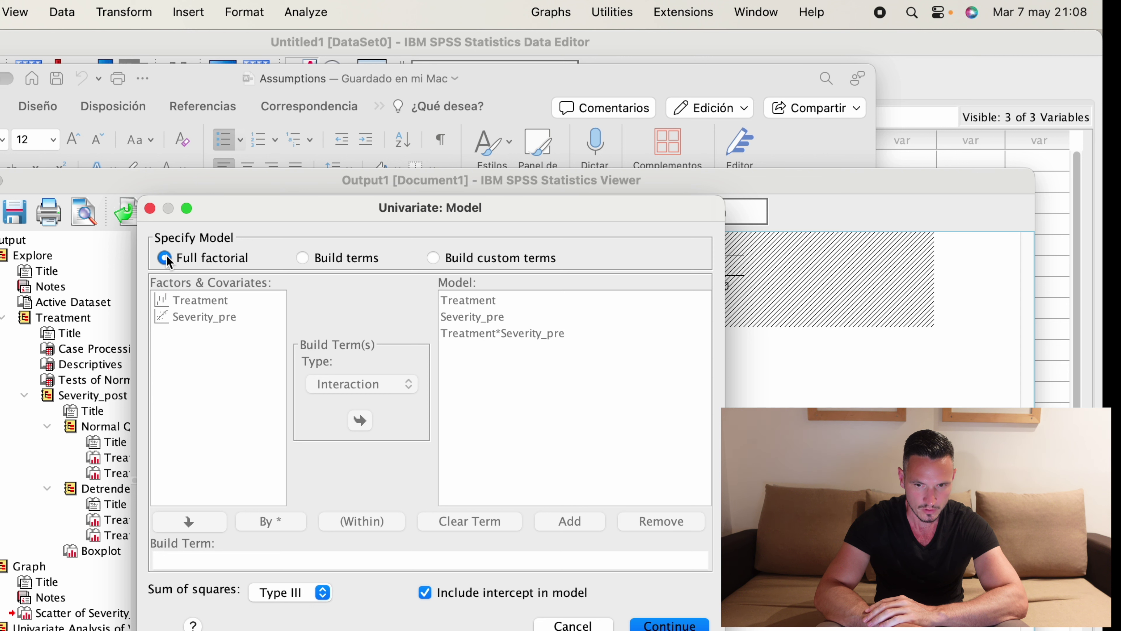
pyautogui.click(684, 625)
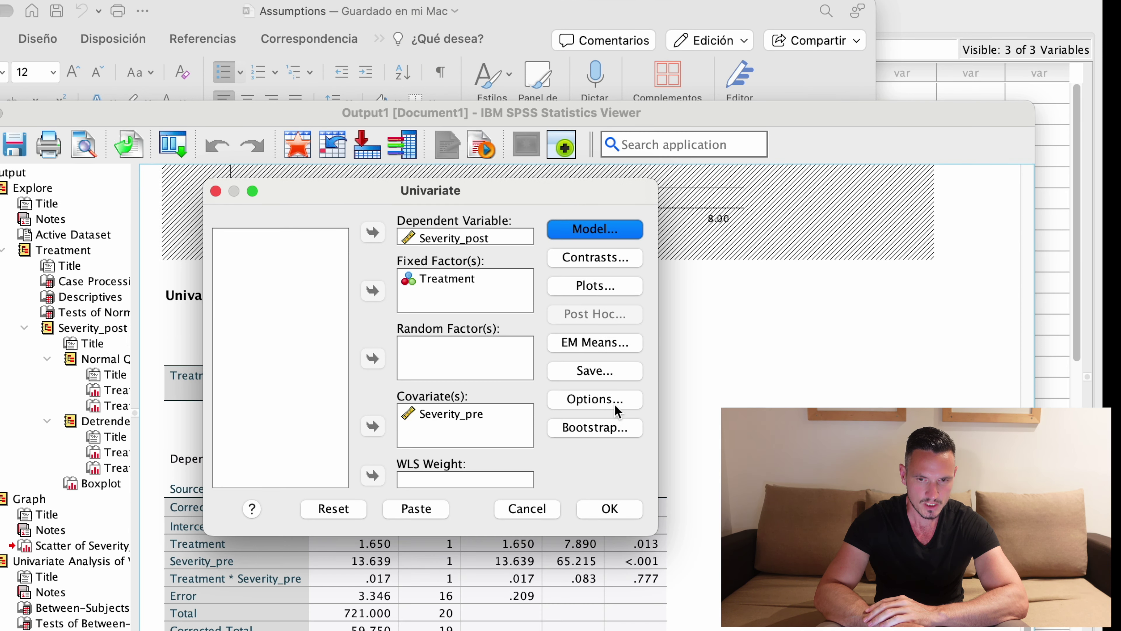
# Include descriptive statistics, estimates of effect size and homogeneity tests in the Univariate output options
pyautogui.click(616, 404)
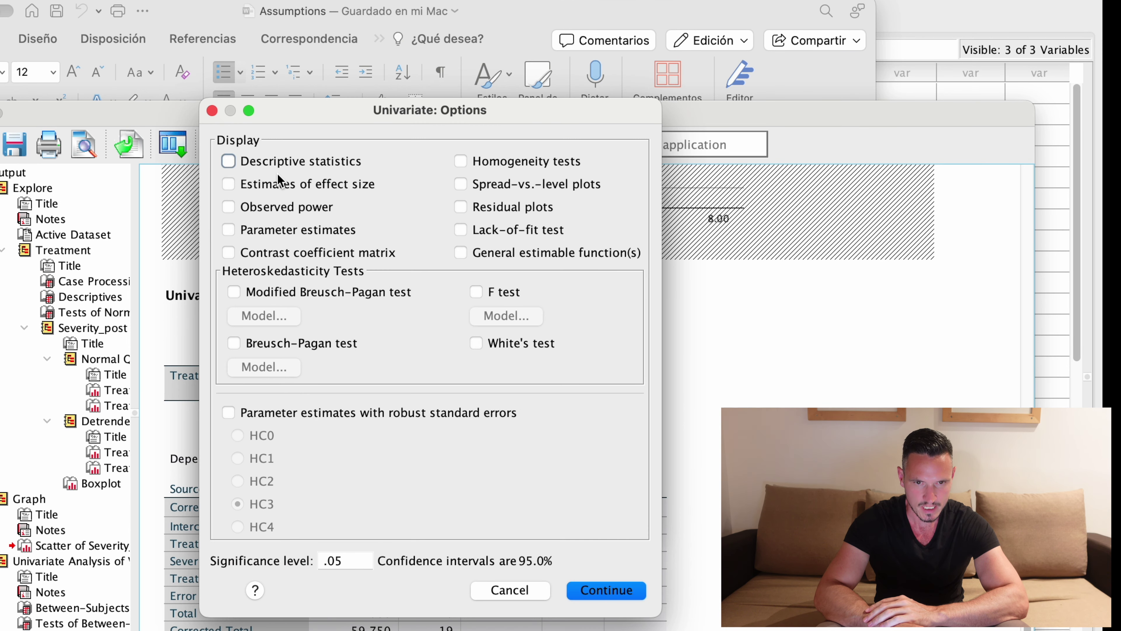
pyautogui.click(273, 165)
pyautogui.click(271, 190)
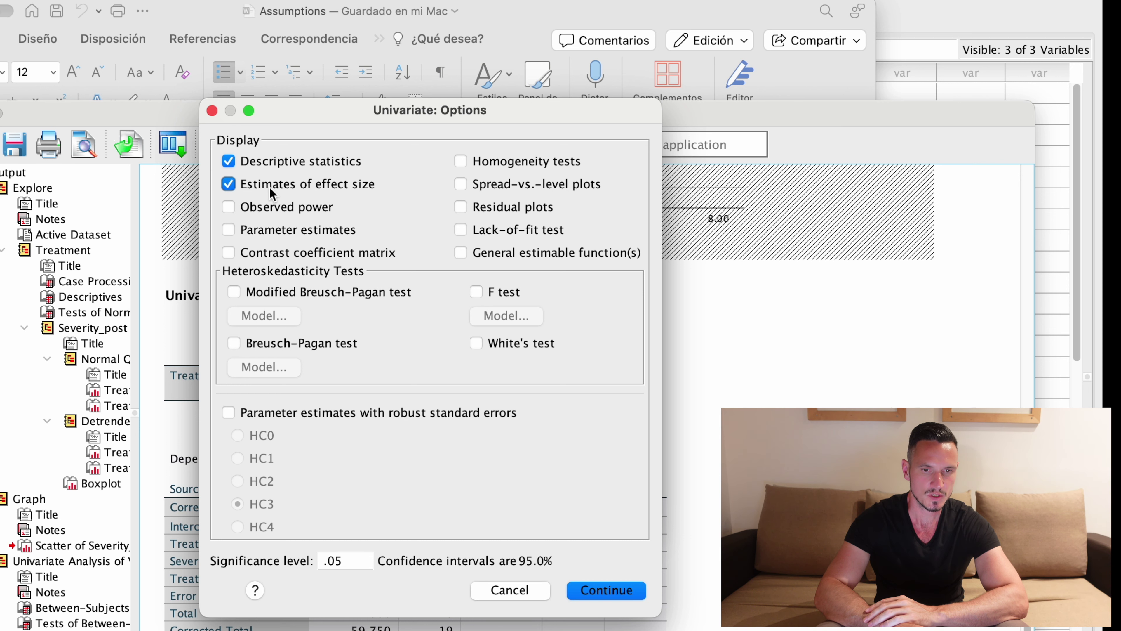
pyautogui.click(513, 163)
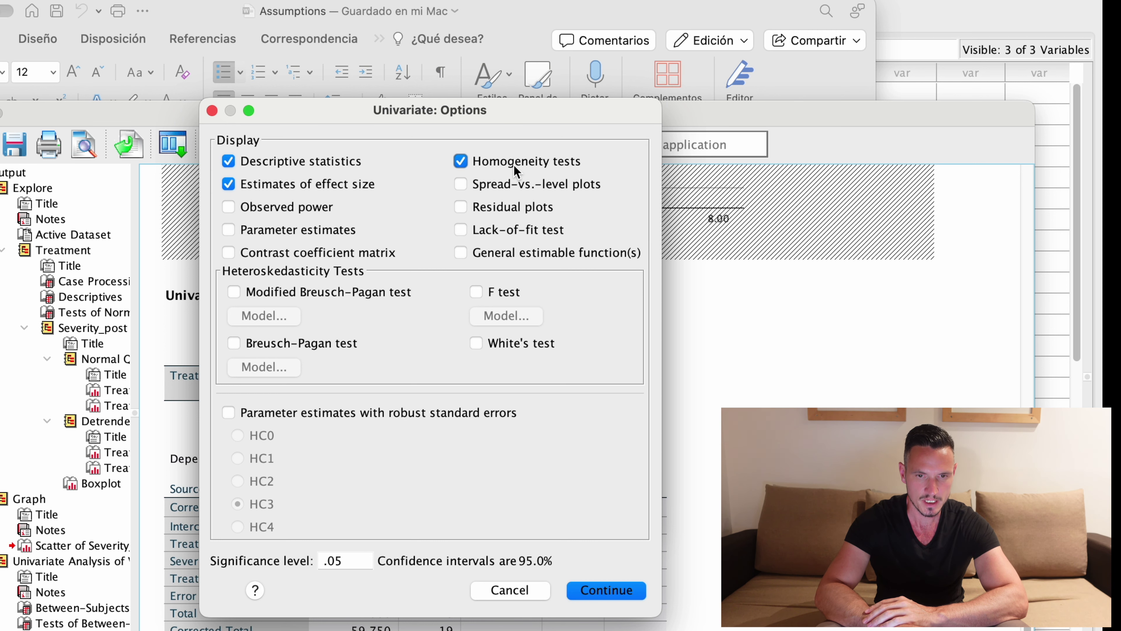
pyautogui.click(625, 591)
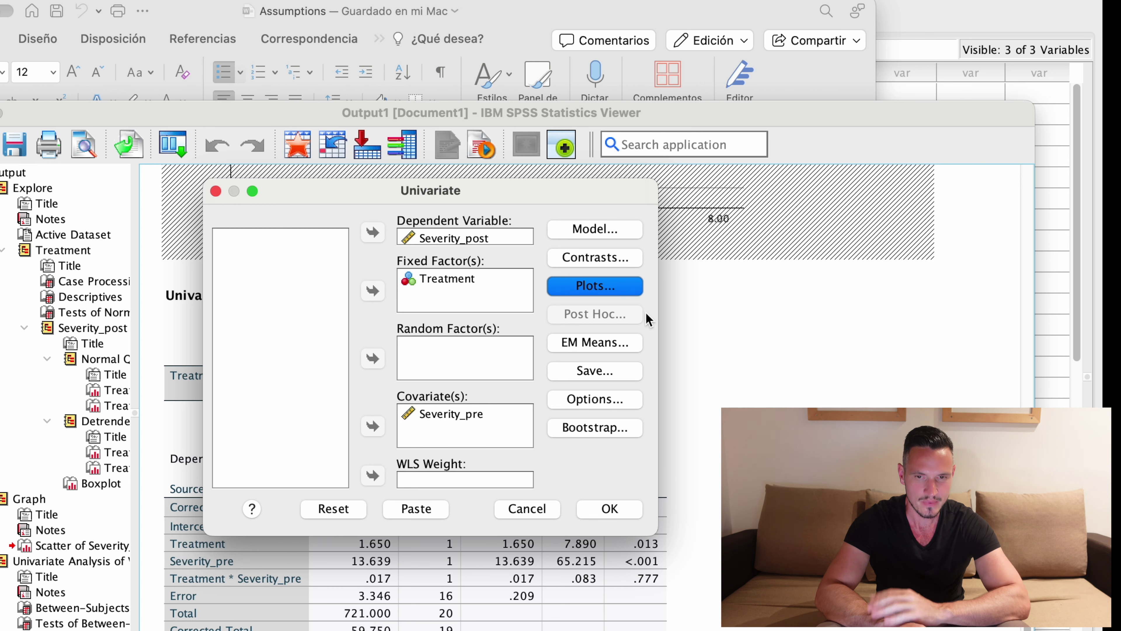
# Add a bar chart profile plot of Treatment with 95% confidence interval error bars and run the ANCOVA
pyautogui.click(601, 285)
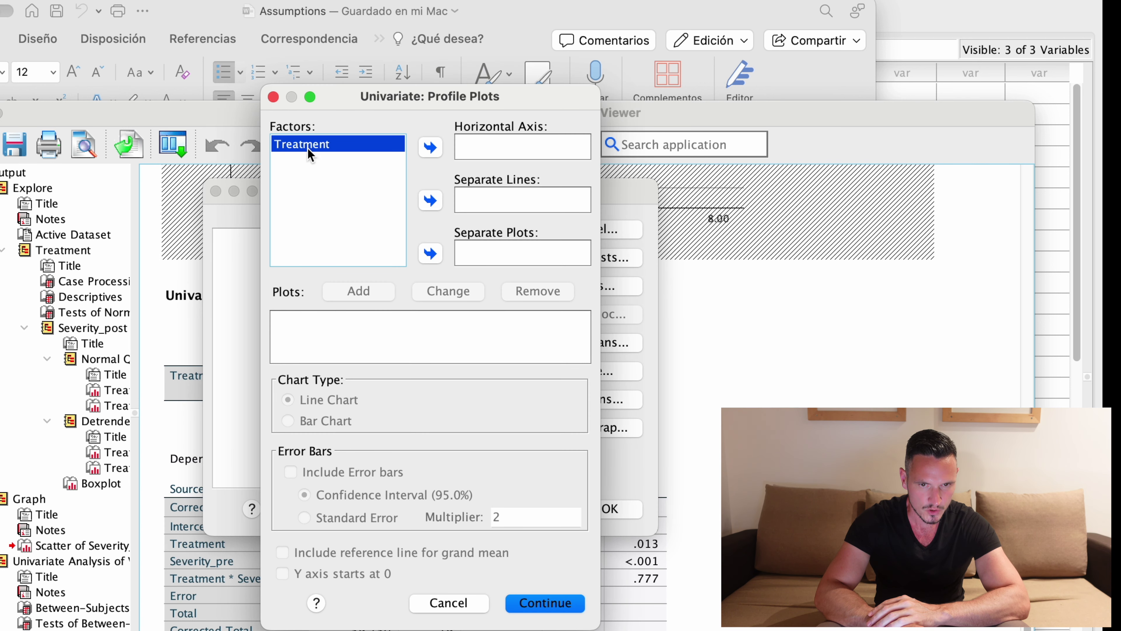
pyautogui.click(429, 149)
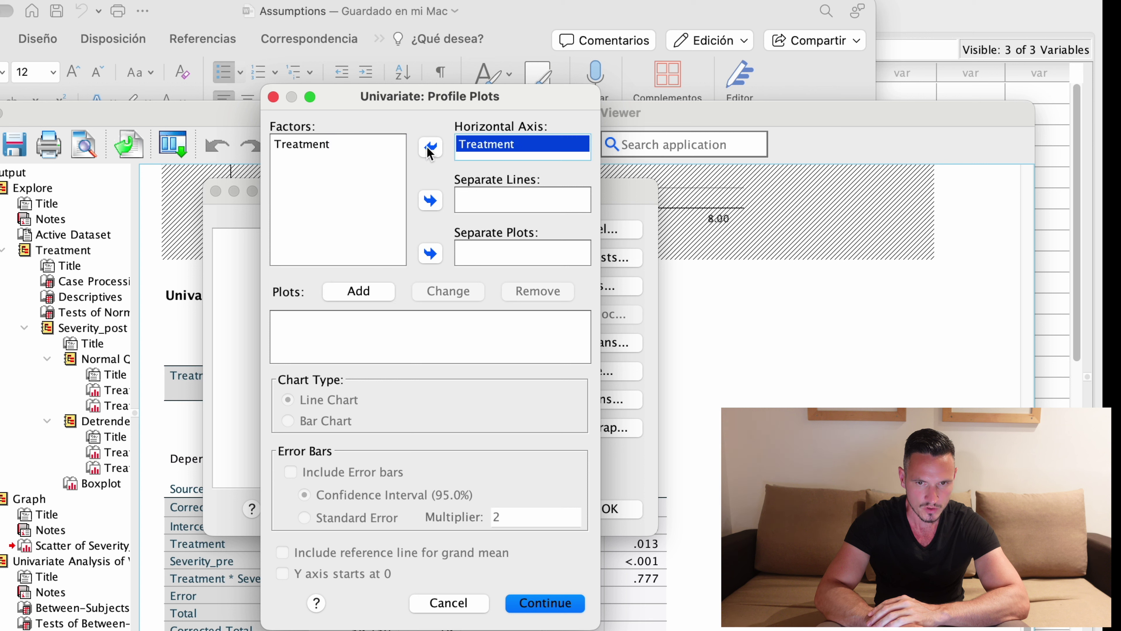
pyautogui.click(370, 295)
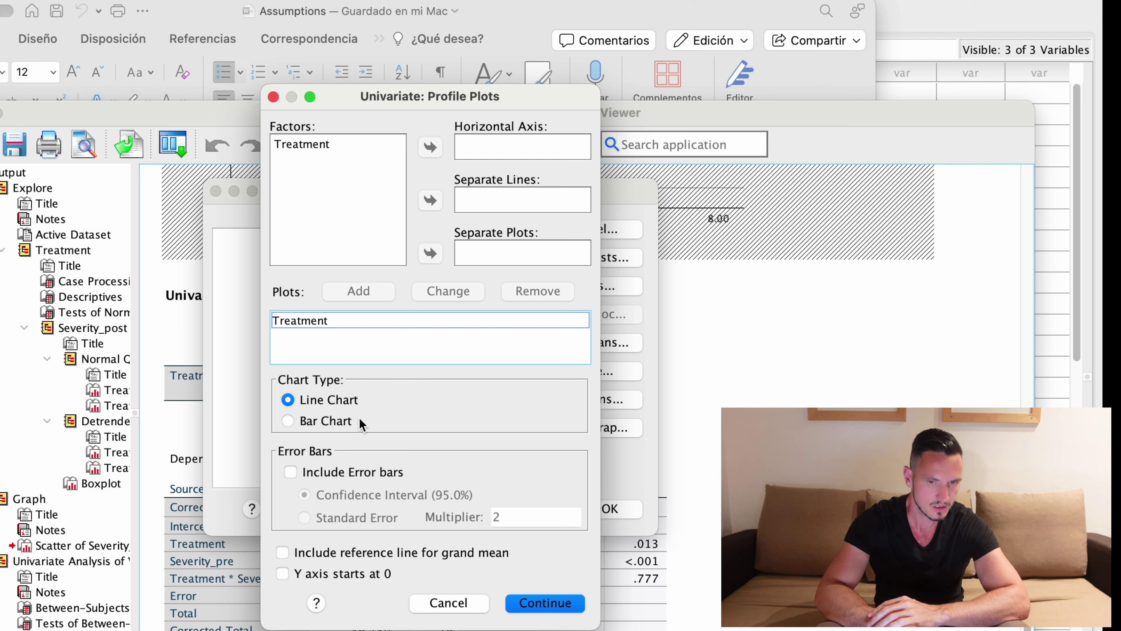
pyautogui.click(341, 423)
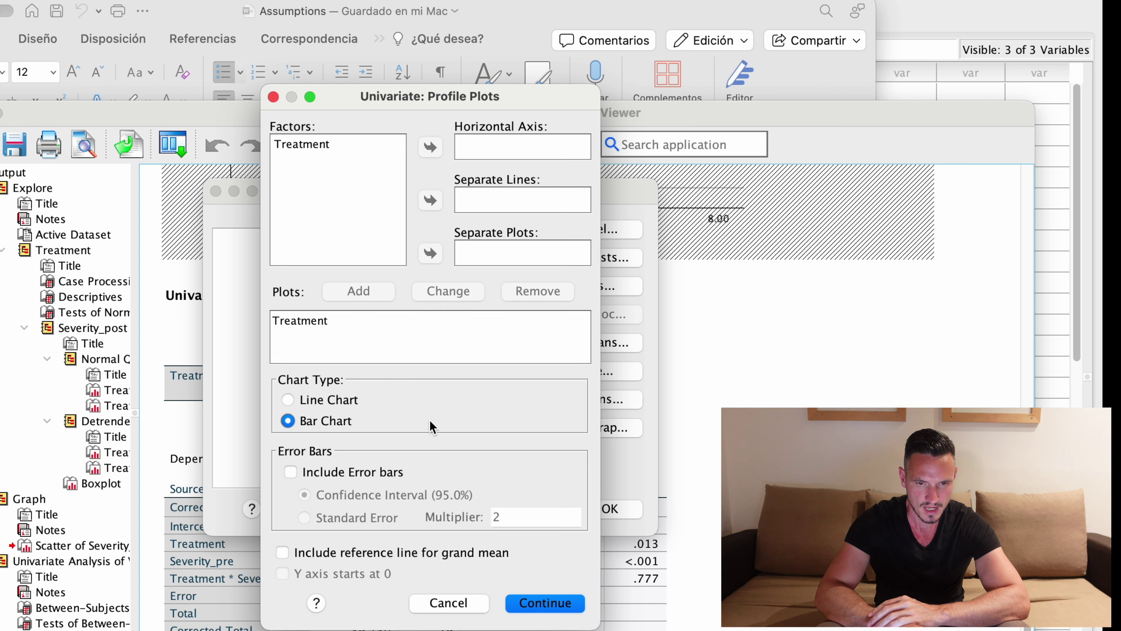
pyautogui.click(291, 473)
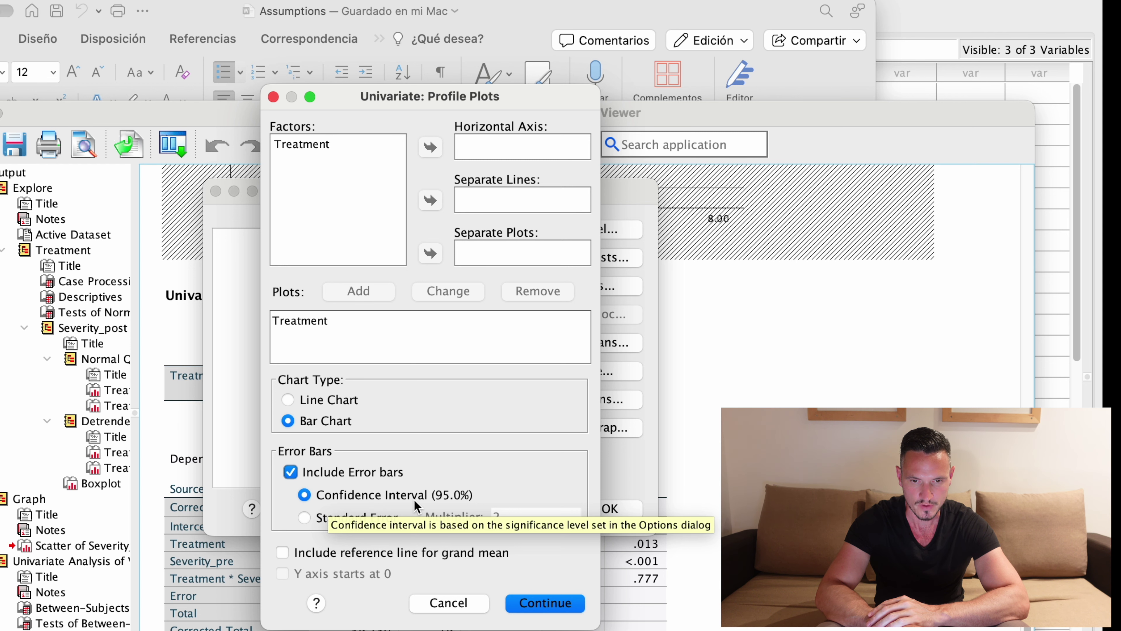
pyautogui.click(547, 605)
pyautogui.click(610, 509)
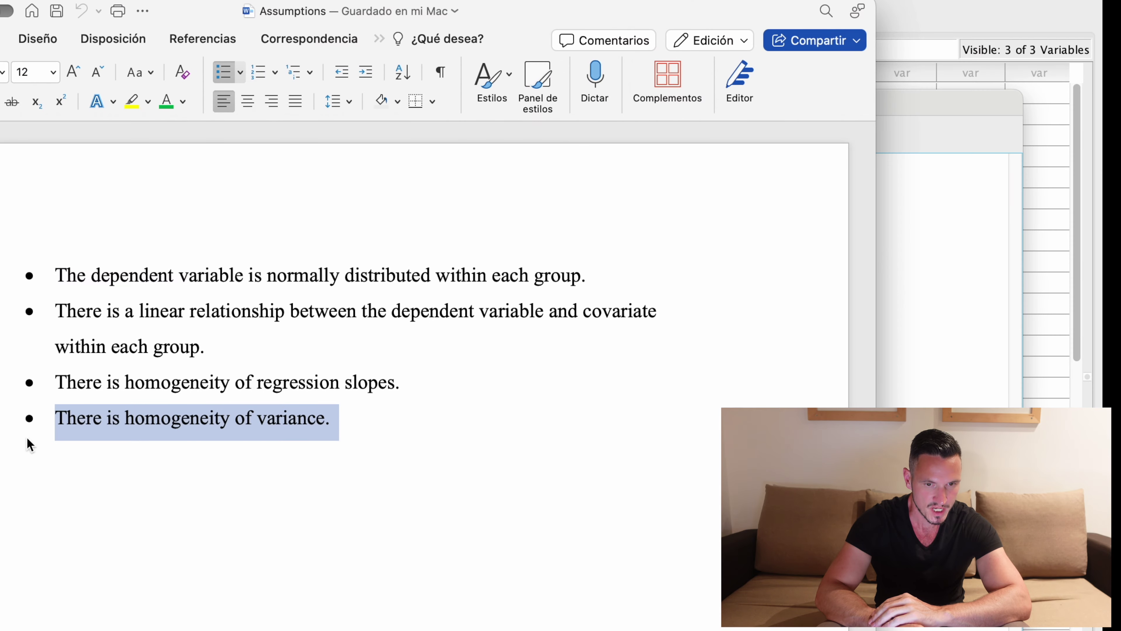
# Examine Levene's Test of Equality of Error Variances in the SPSS output to check the homogeneity of variance assumption
pyautogui.click(996, 259)
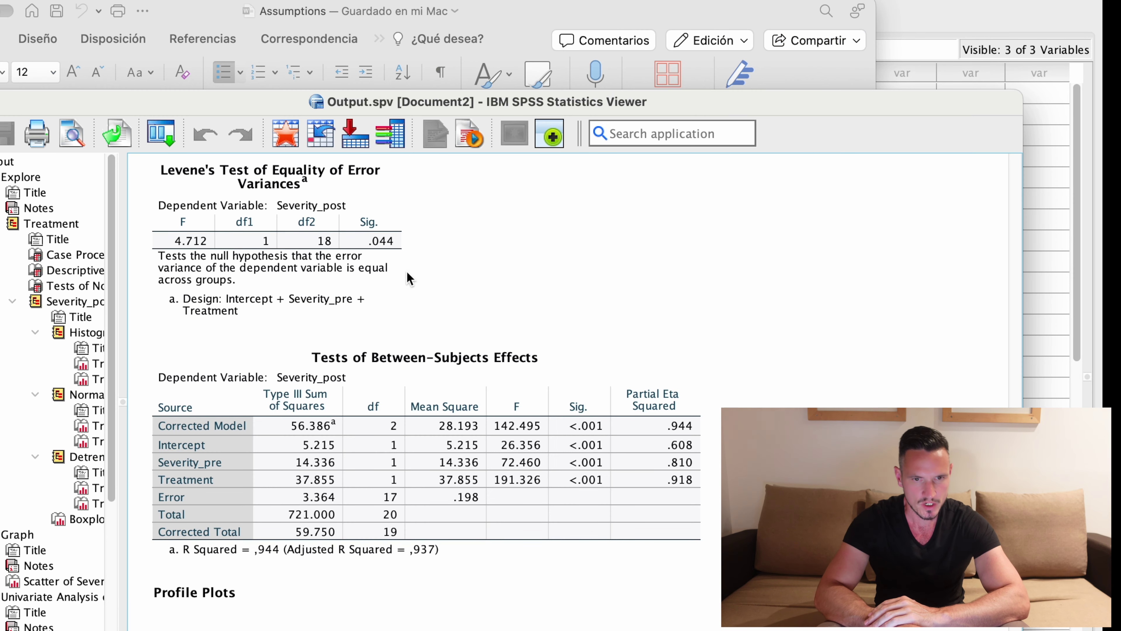
pyautogui.click(258, 186)
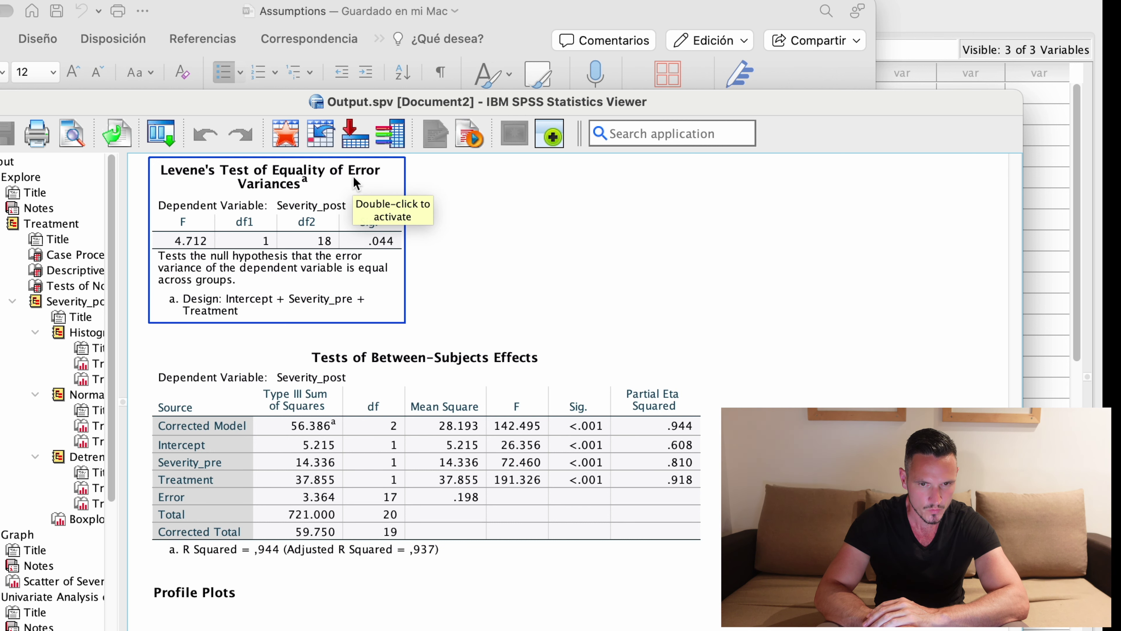
pyautogui.click(552, 229)
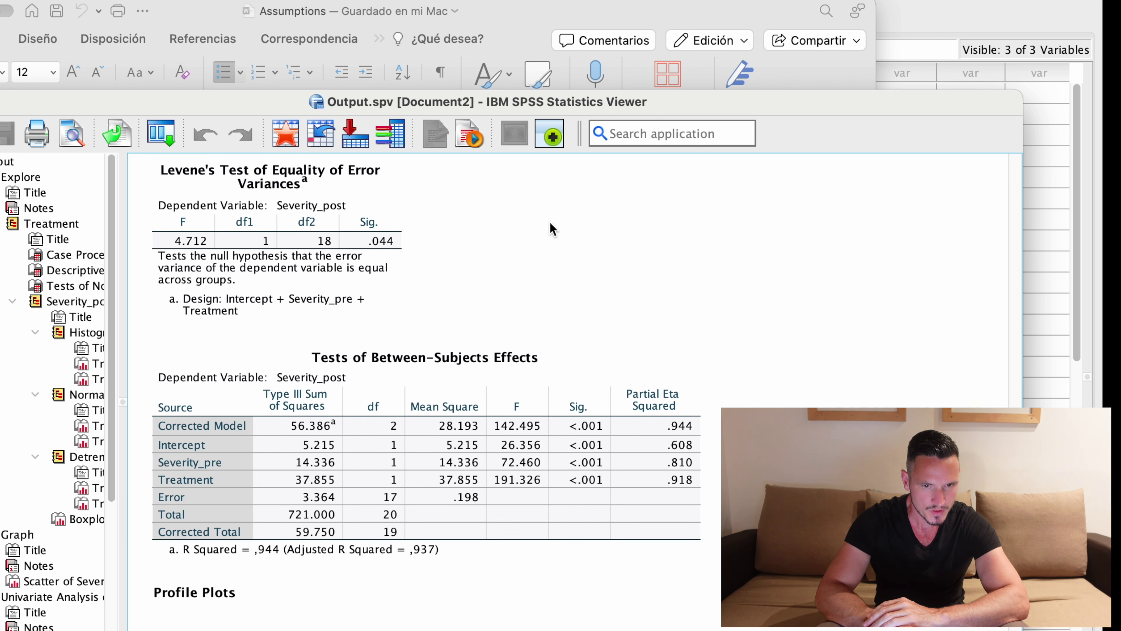
pyautogui.click(391, 241)
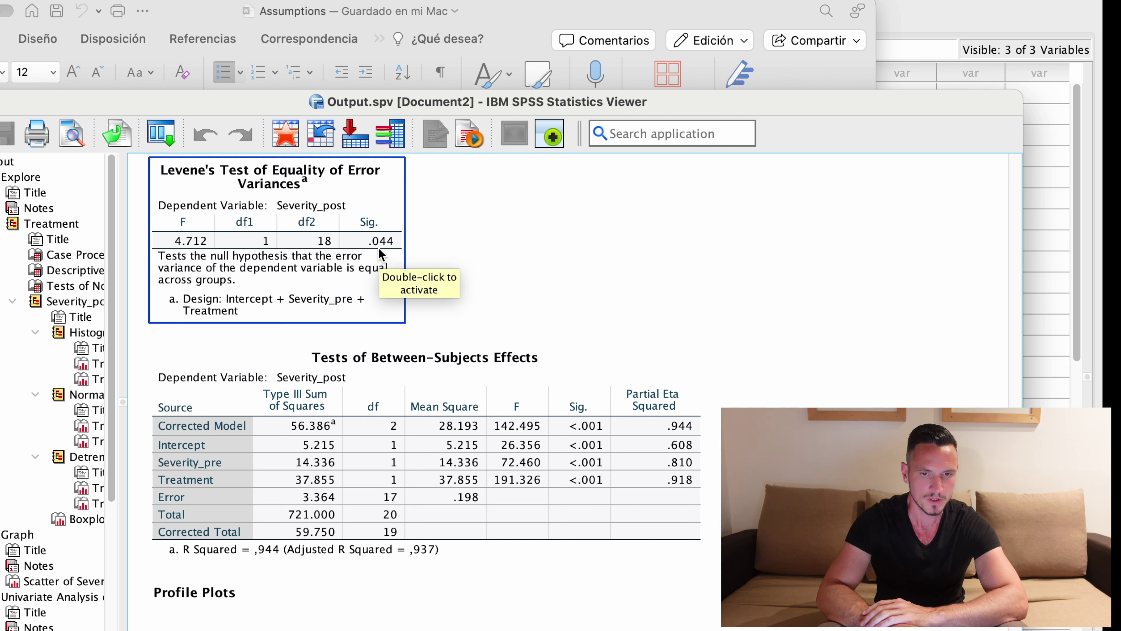
pyautogui.click(441, 234)
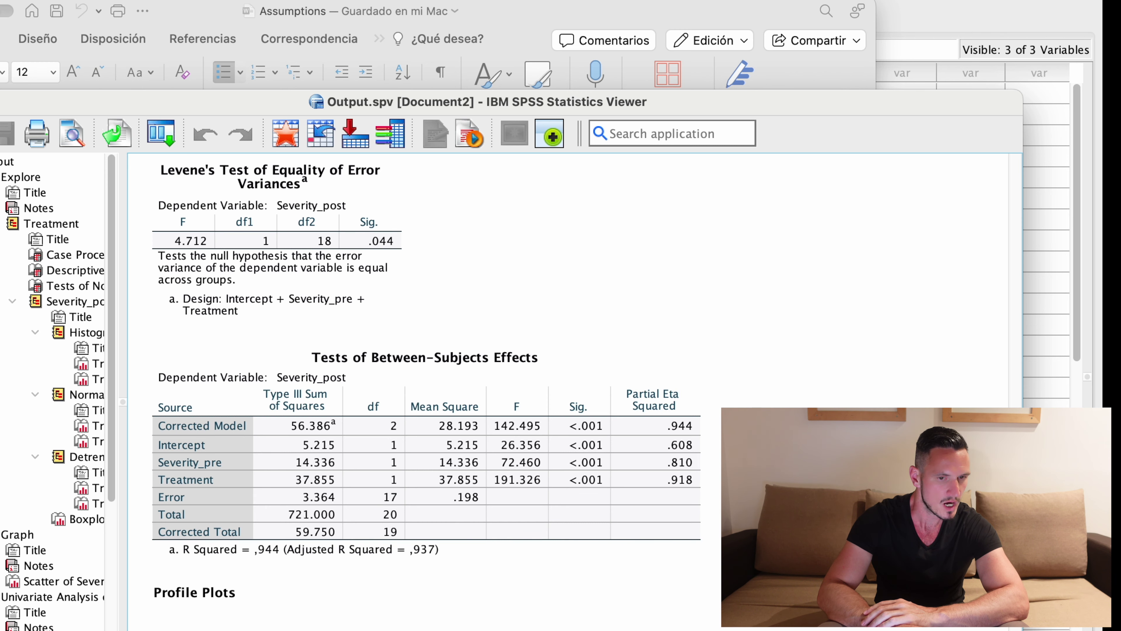
pyautogui.press('super+Tab')
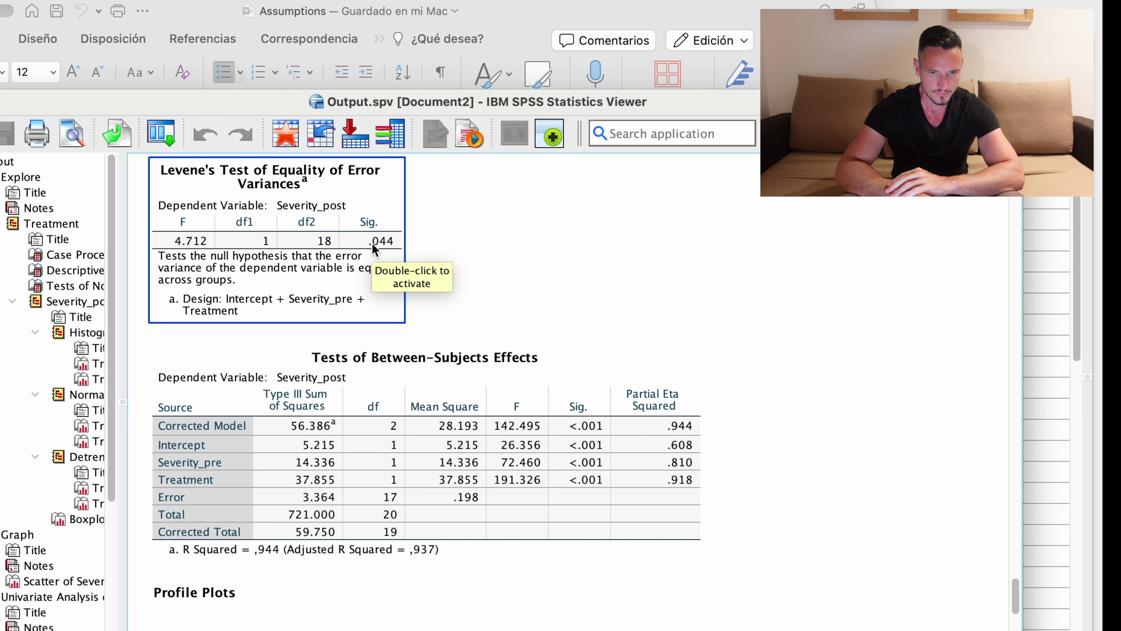
# Examine the Treatment significance in the Tests of Between-Subjects Effects table for Severity_post
pyautogui.click(388, 353)
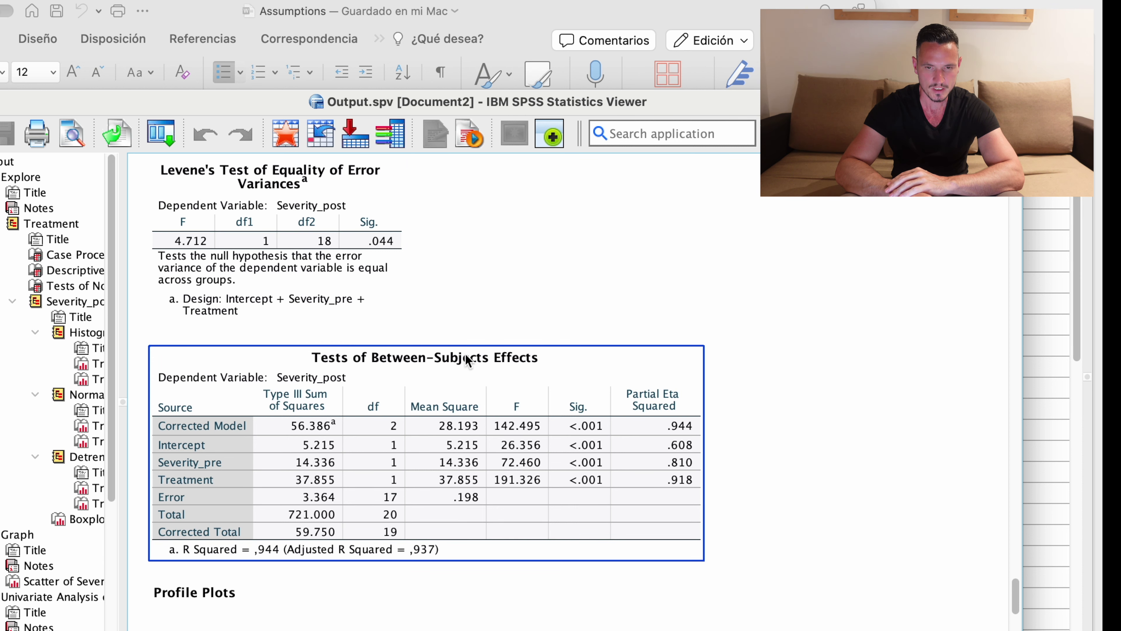
pyautogui.click(823, 357)
pyautogui.scroll(-2, 825, 362)
pyautogui.click(426, 493)
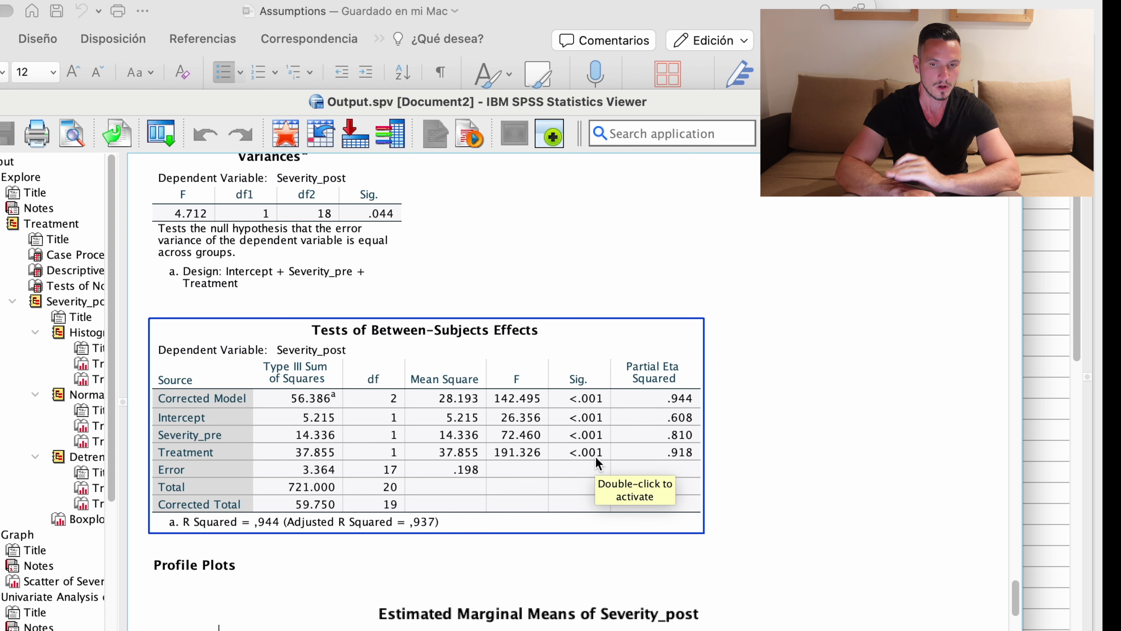
pyautogui.click(717, 449)
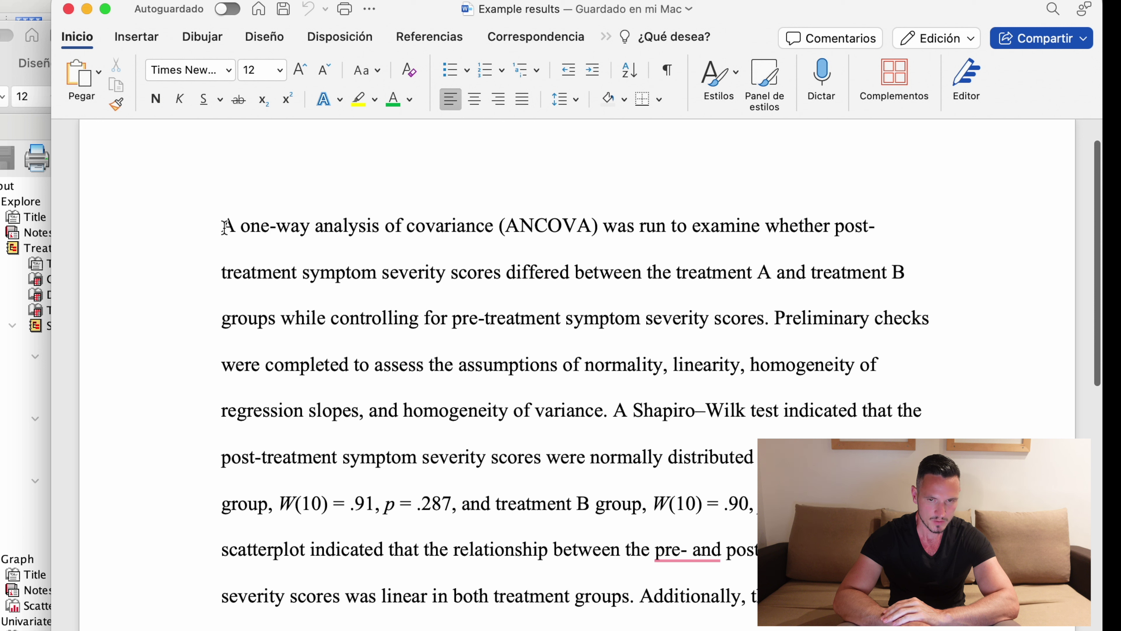
# Read the analysis purpose and preliminary checks sentences in the Example results Word document, highlighting each one up to the Shapiro–Wilk sentence
pyautogui.moveTo(222, 226); pyautogui.dragTo(743, 333)
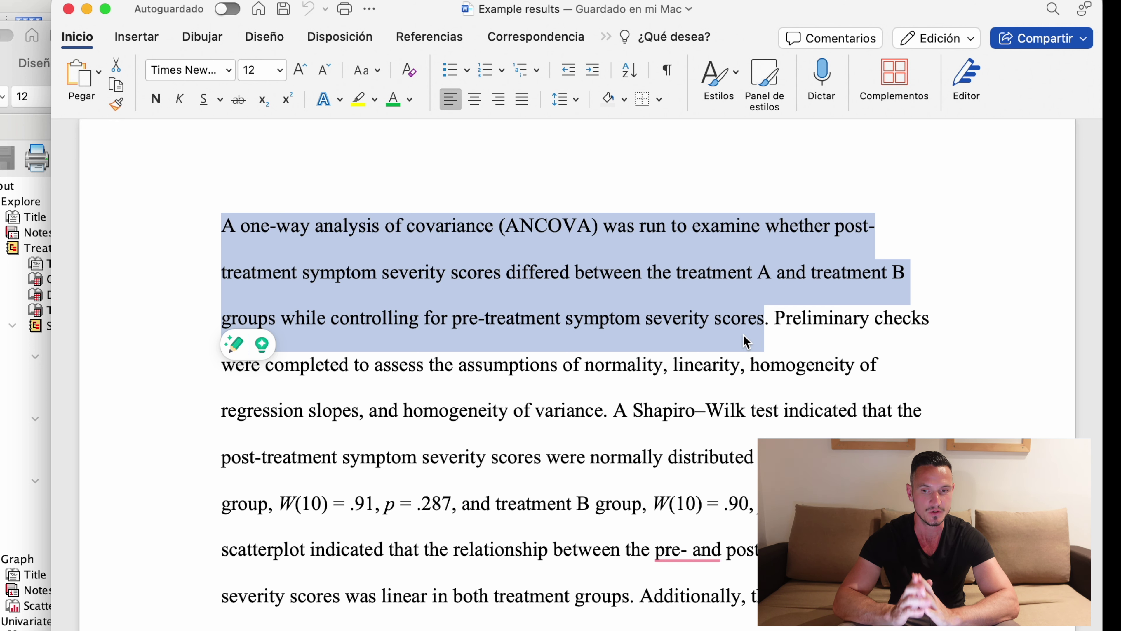
pyautogui.scroll(-3, 743, 334)
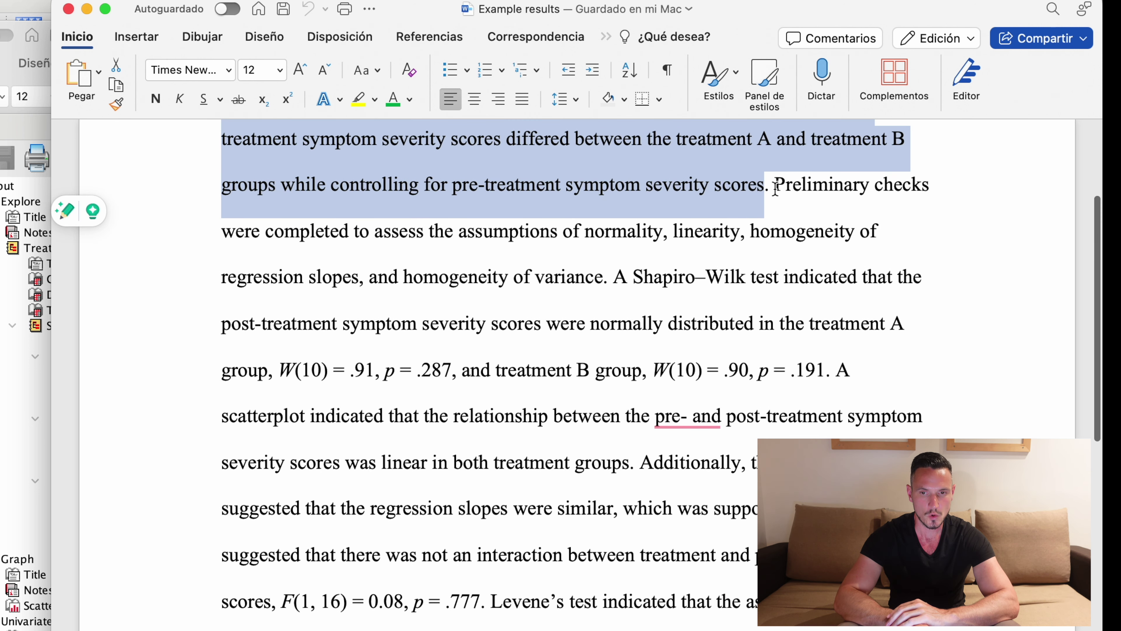
pyautogui.moveTo(775, 186); pyautogui.dragTo(600, 279)
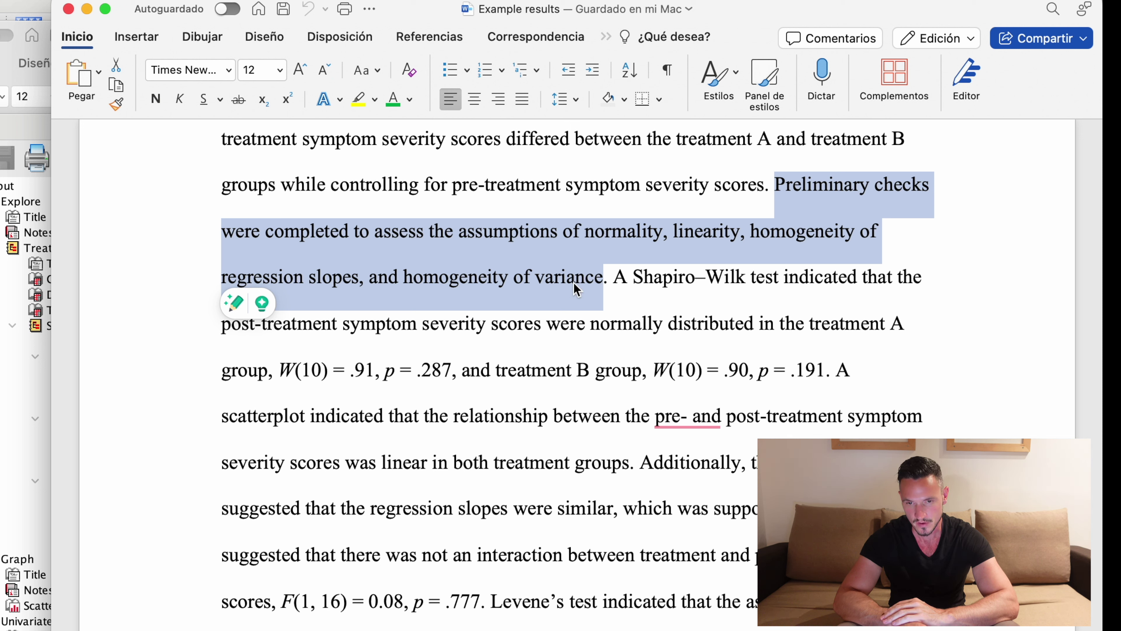
pyautogui.scroll(-2, 684, 292)
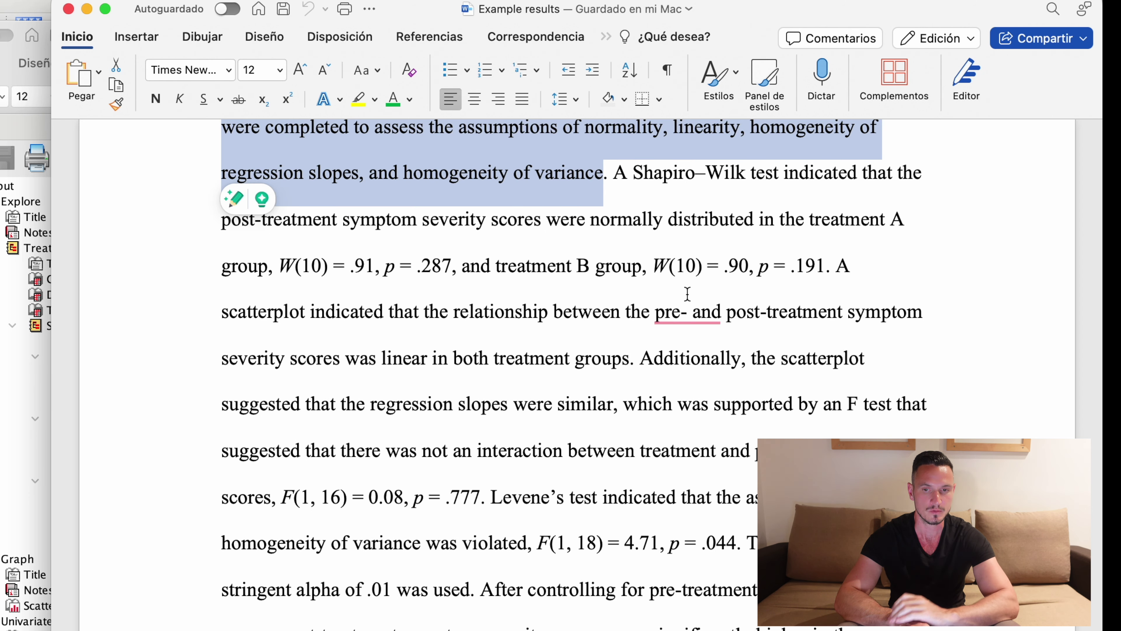
pyautogui.click(617, 177)
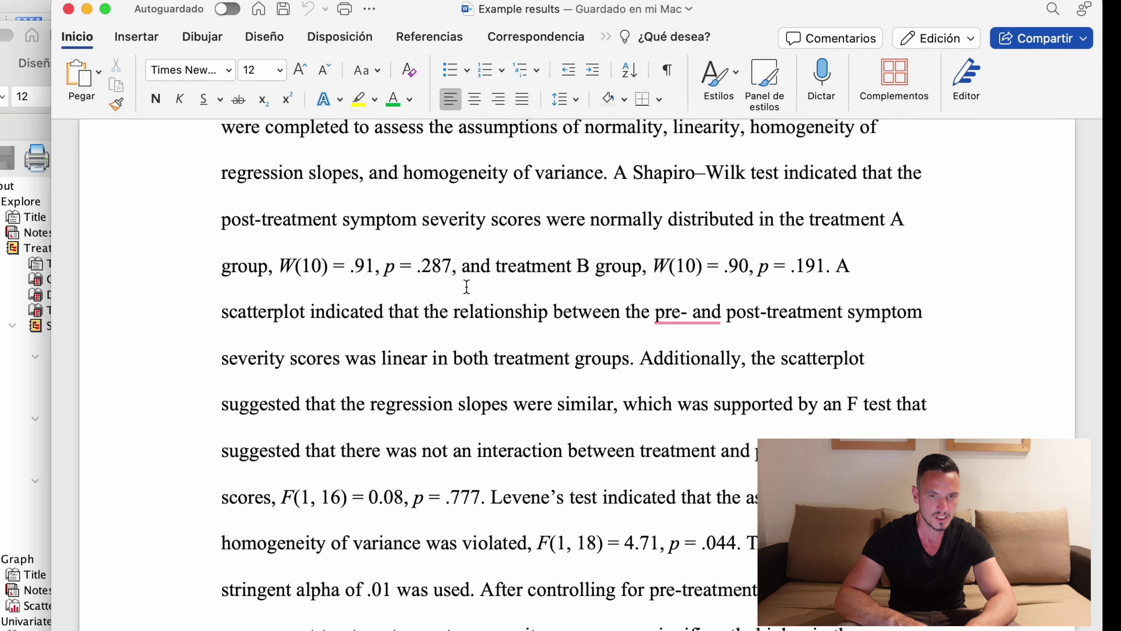
# Switch to the SPSS output and locate the Tests of Normality table for Severity_post
pyautogui.hotkey('ctrl', 'Up')
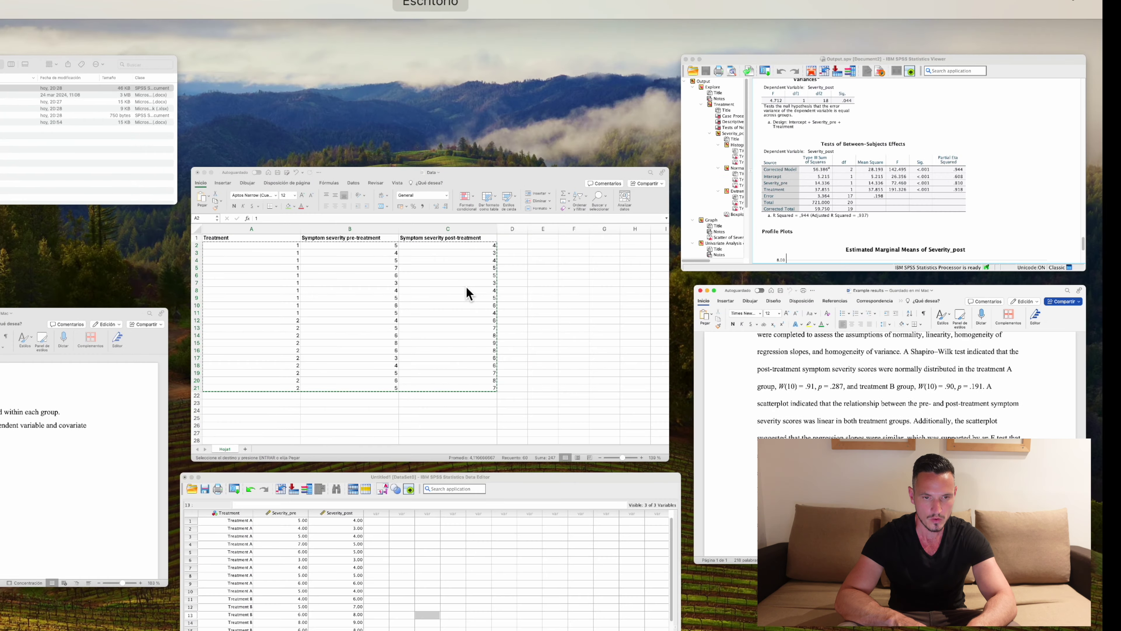
pyautogui.click(868, 385)
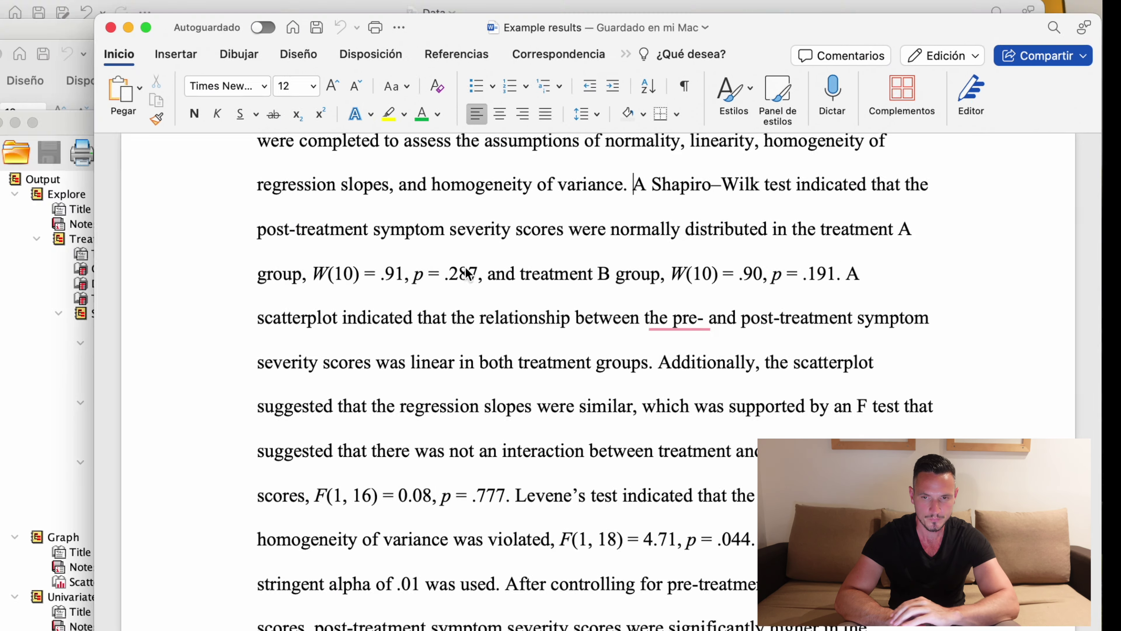
pyautogui.hotkey('ctrl', 'Up')
pyautogui.click(931, 234)
pyautogui.click(678, 515)
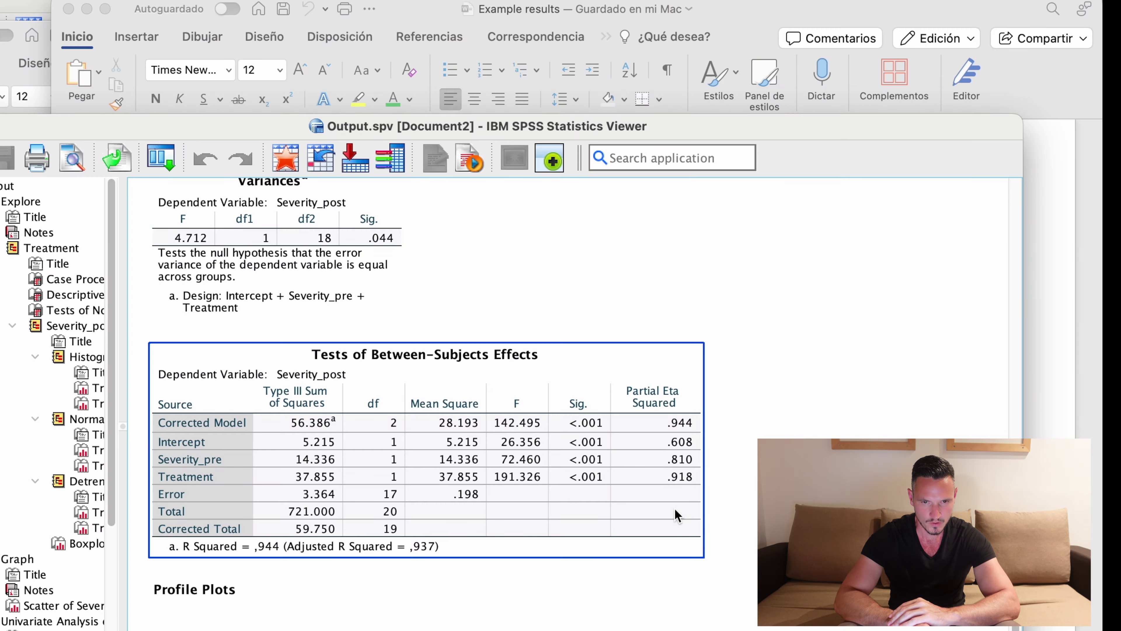
pyautogui.scroll(20, 678, 514)
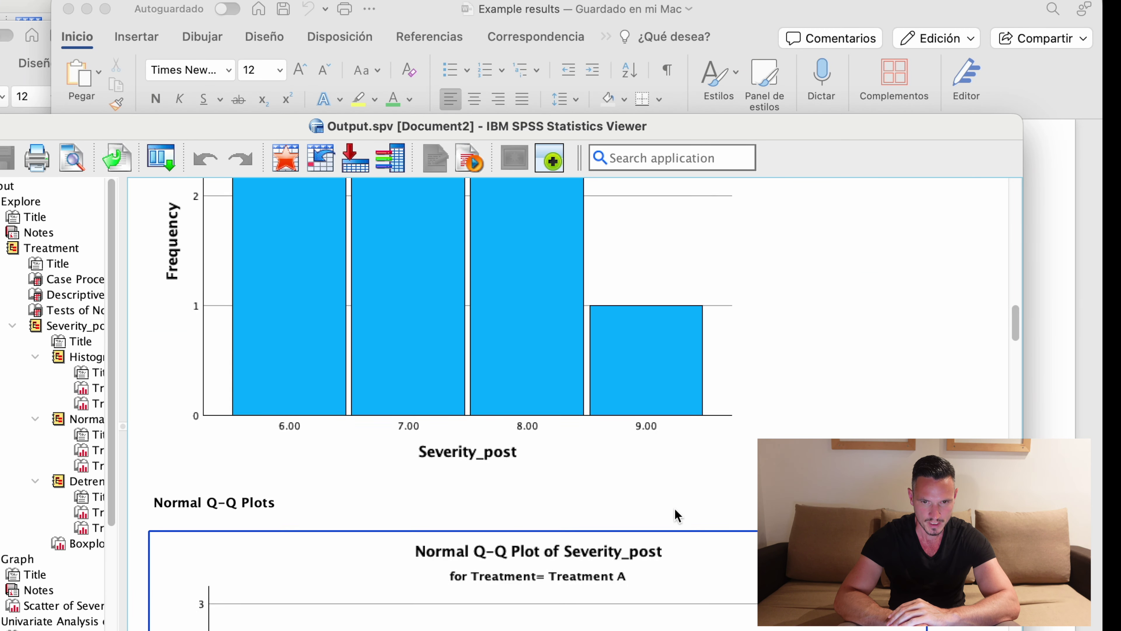
pyautogui.scroll(10, 678, 514)
pyautogui.scroll(-10, 678, 515)
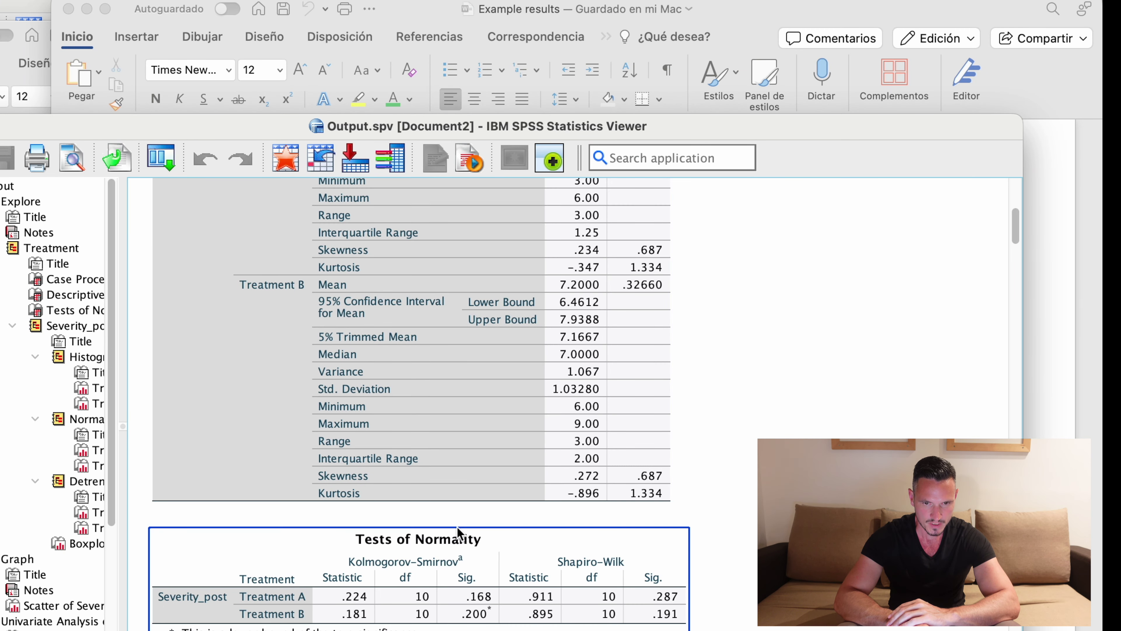
# Arrange the SPSS output and the Example results Word document so the normality table and the report text can be compared
pyautogui.moveTo(827, 130); pyautogui.dragTo(227, 2)
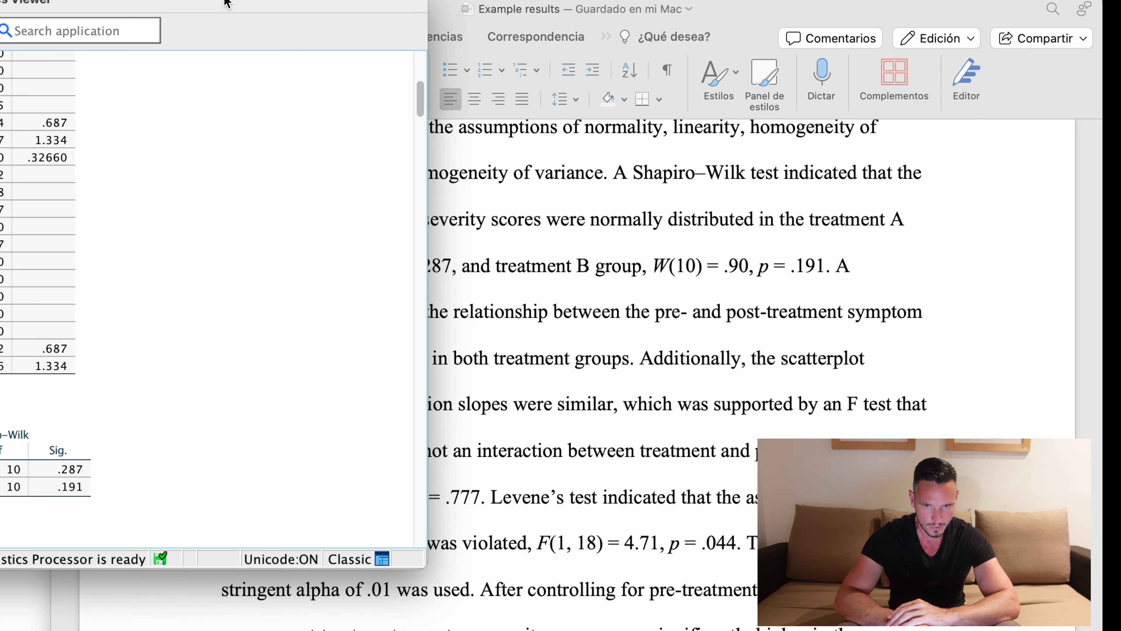
pyautogui.click(710, 303)
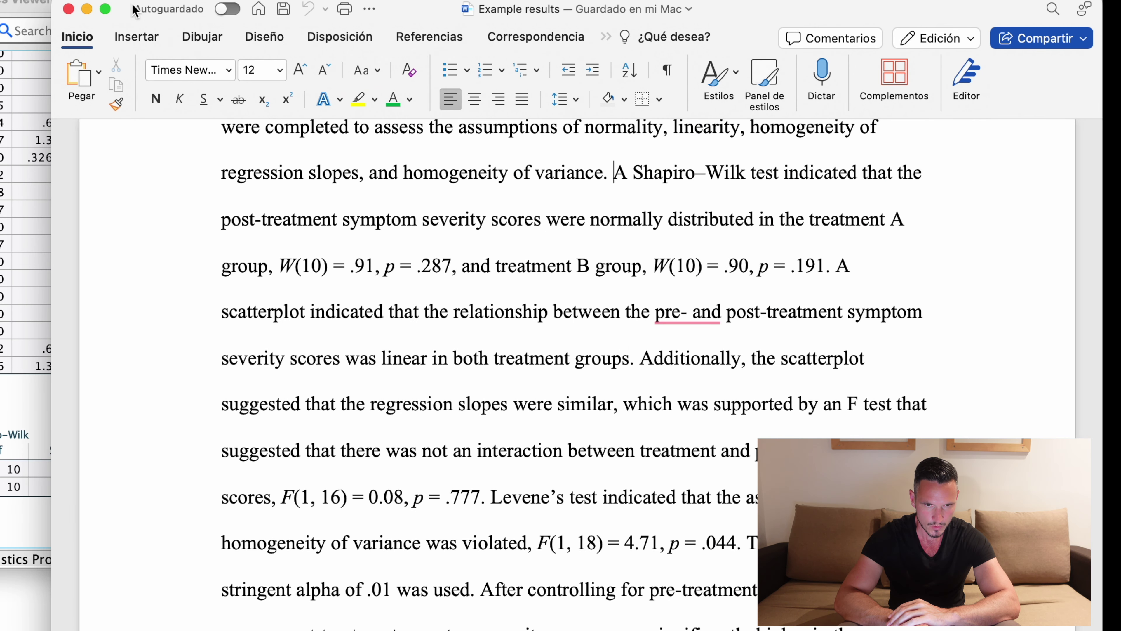
pyautogui.moveTo(123, 10); pyautogui.dragTo(383, 1)
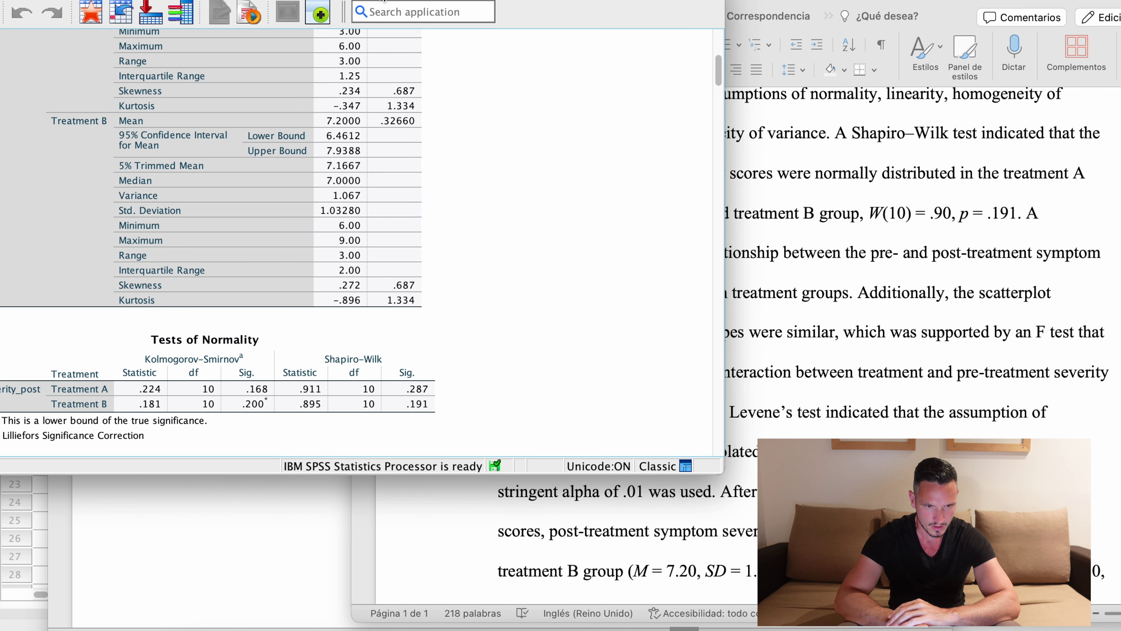
# Compare the report's Shapiro–Wilk W, degrees of freedom and p value for treatment A with the Tests of Normality table
pyautogui.click(931, 383)
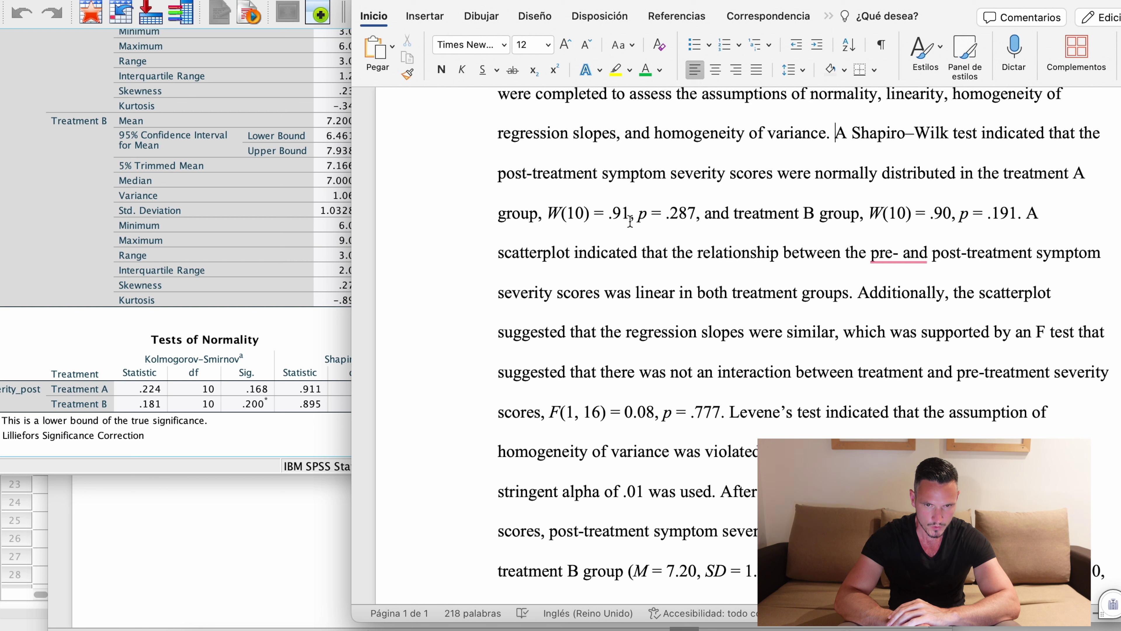
pyautogui.click(311, 347)
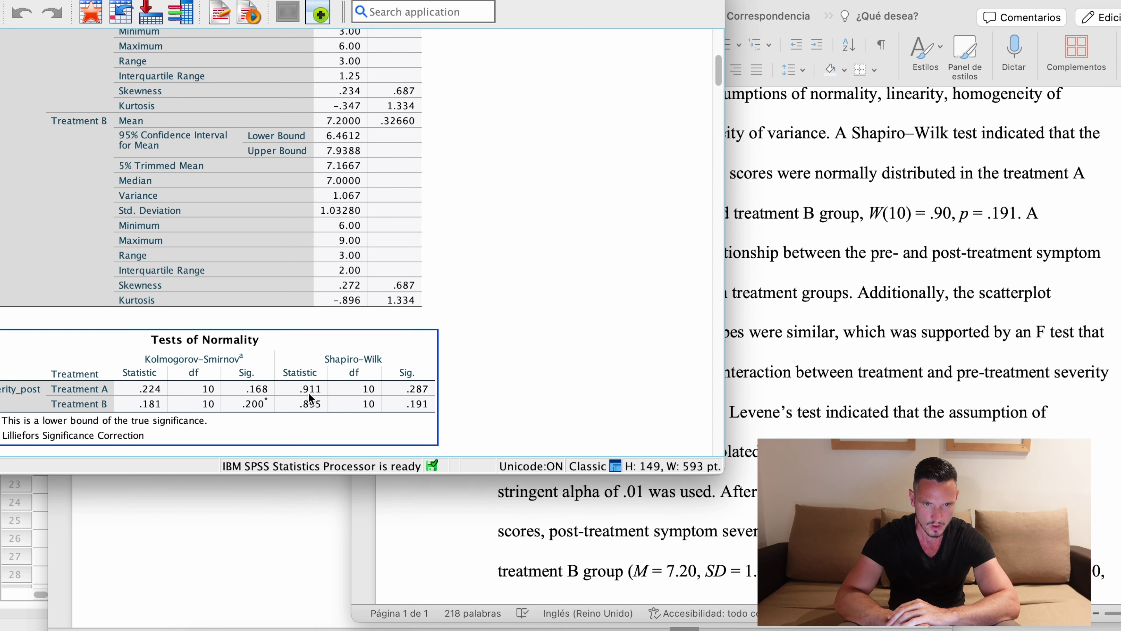
pyautogui.click(825, 338)
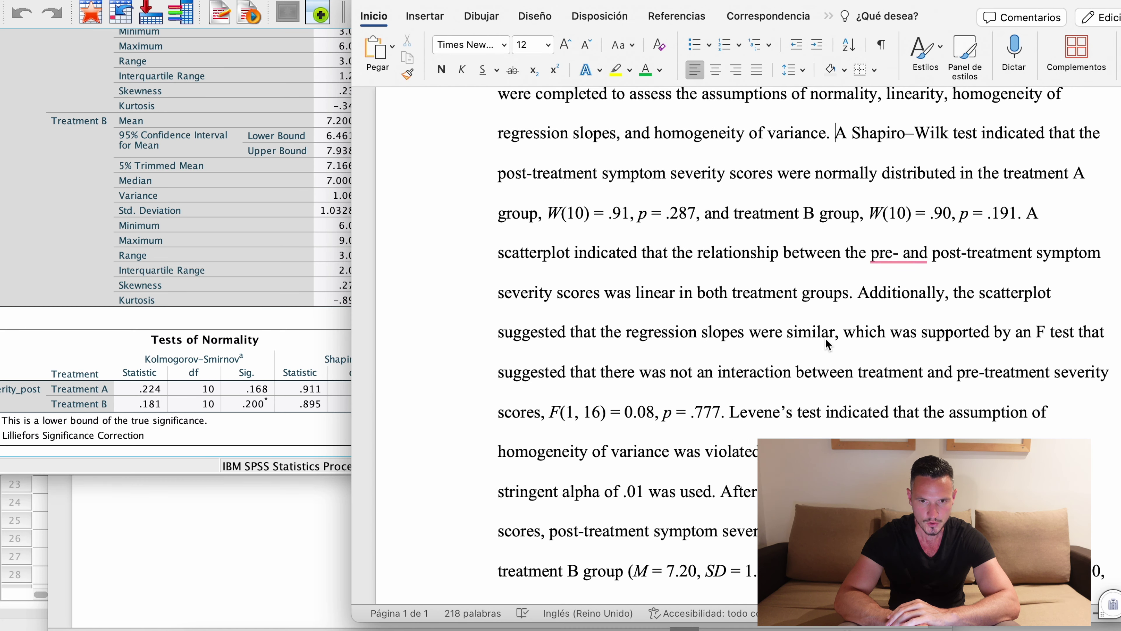
pyautogui.click(274, 325)
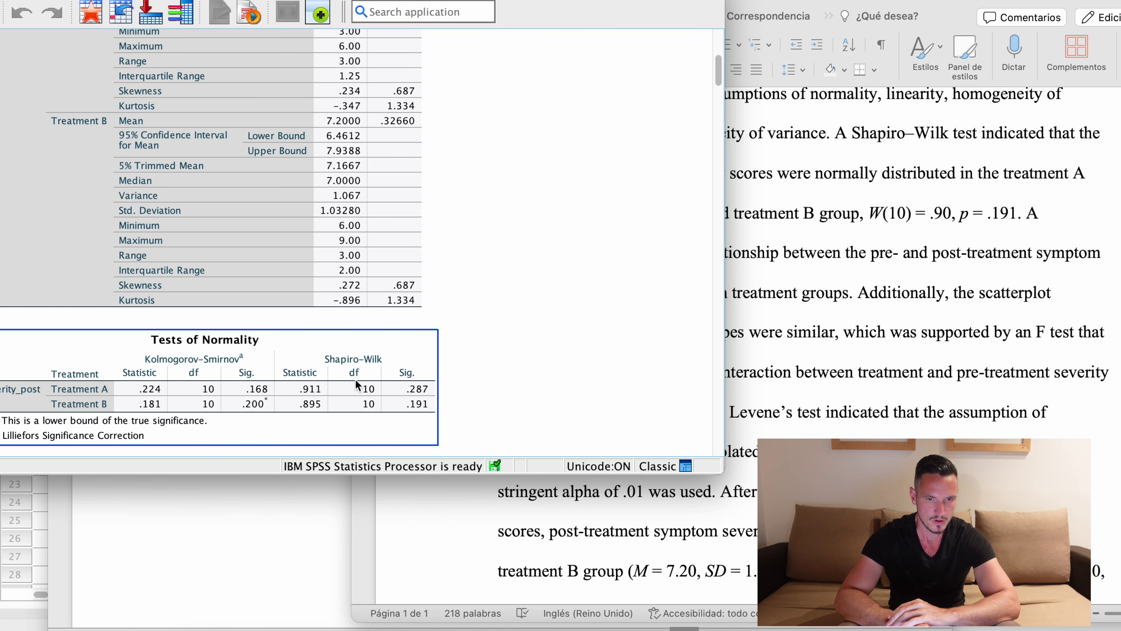
pyautogui.click(816, 287)
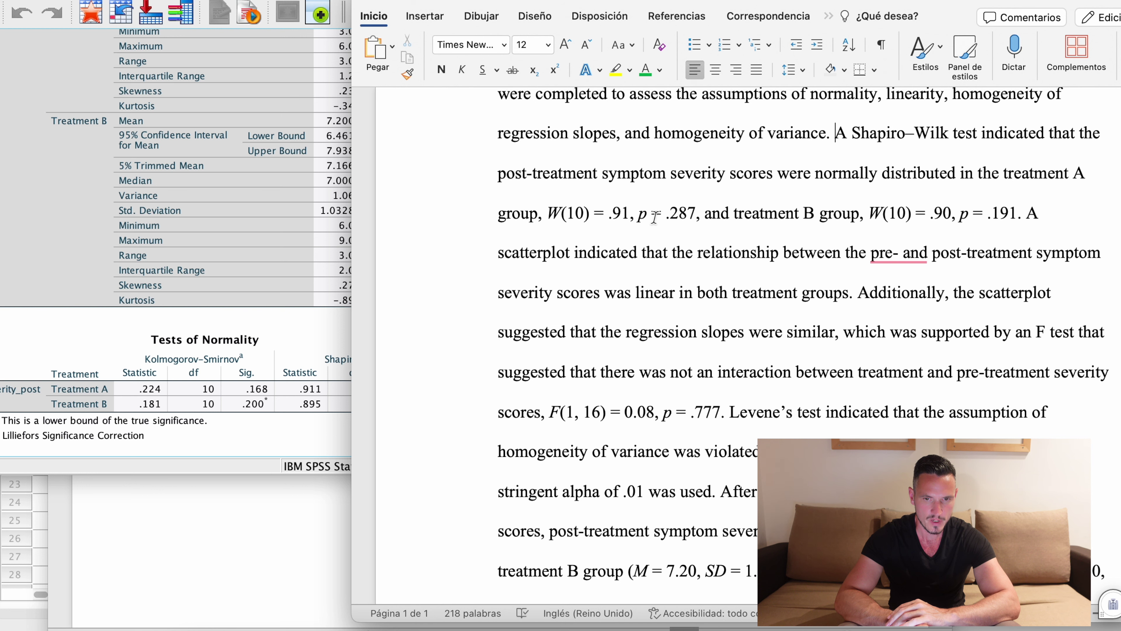
pyautogui.click(295, 337)
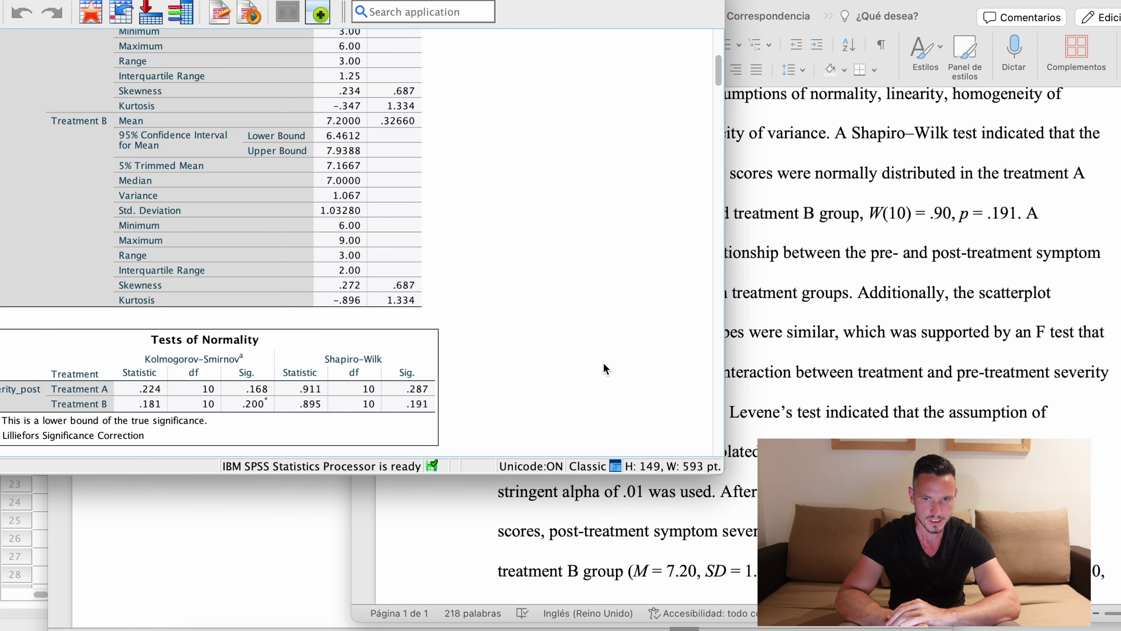
# Highlight the treatment B Shapiro–Wilk result in the report and compare it with the Tests of Normality table
pyautogui.click(793, 353)
pyautogui.moveTo(867, 213); pyautogui.dragTo(1004, 222)
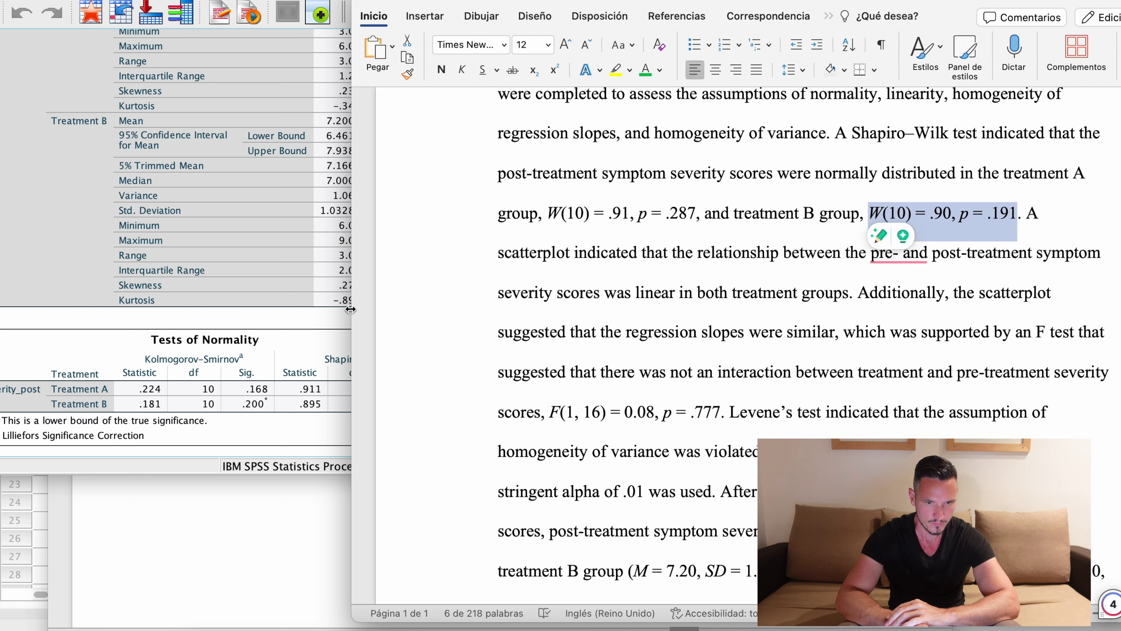
pyautogui.click(301, 389)
pyautogui.click(302, 386)
pyautogui.click(967, 260)
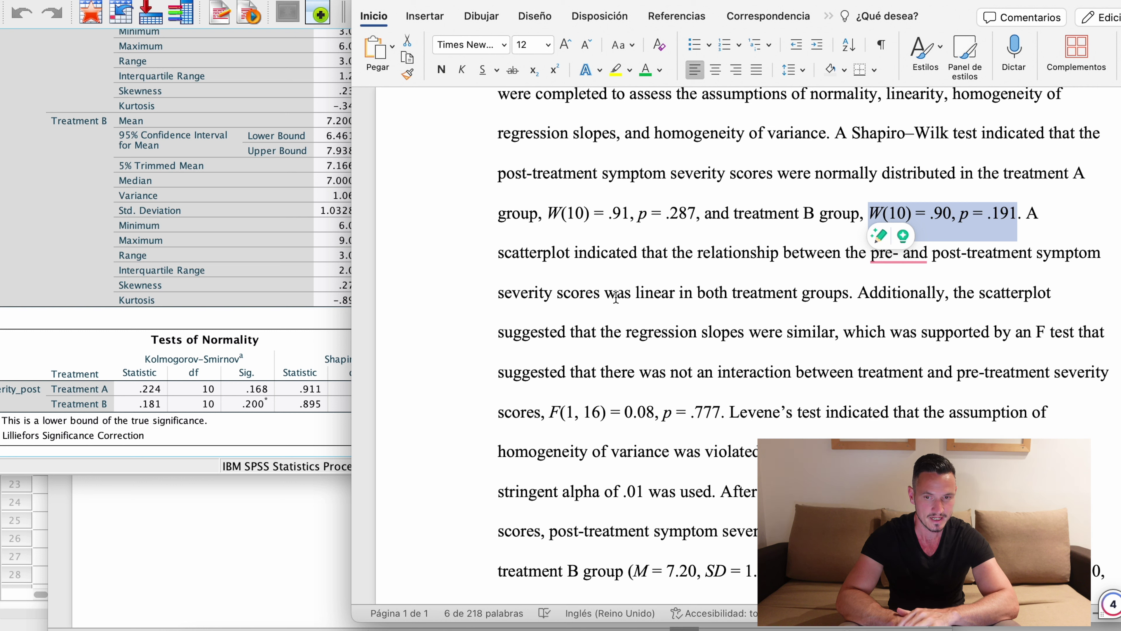
# Insert the reference "(Figure 1)" after "linear in both treatment groups" in the scatterplot sentence
pyautogui.click(850, 292)
pyautogui.write('(F')
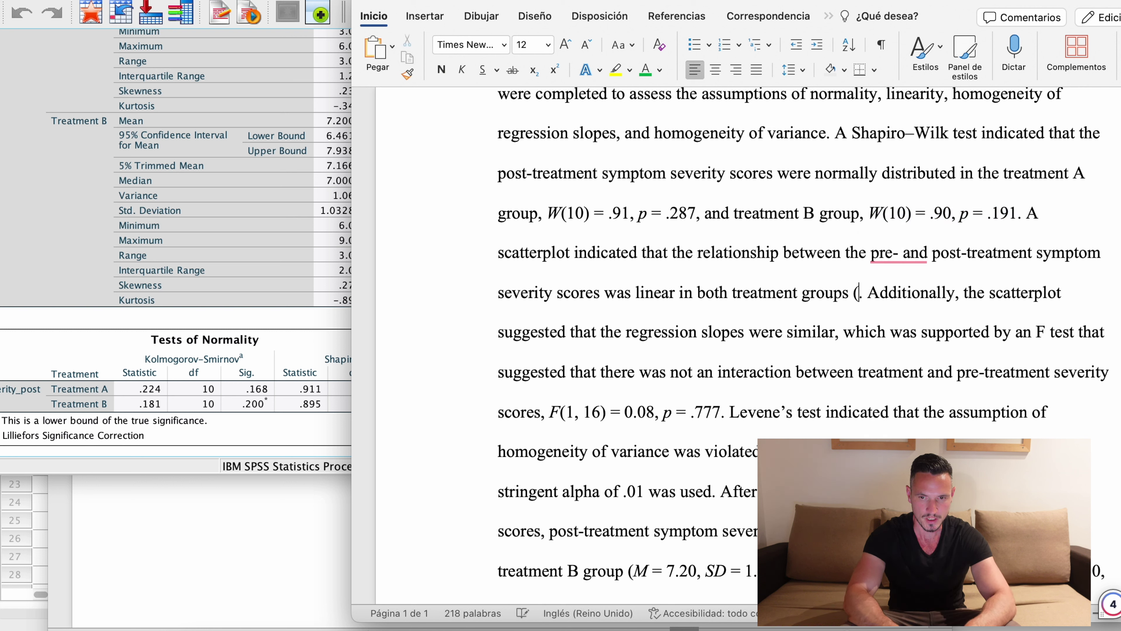
pyautogui.write('igure !')
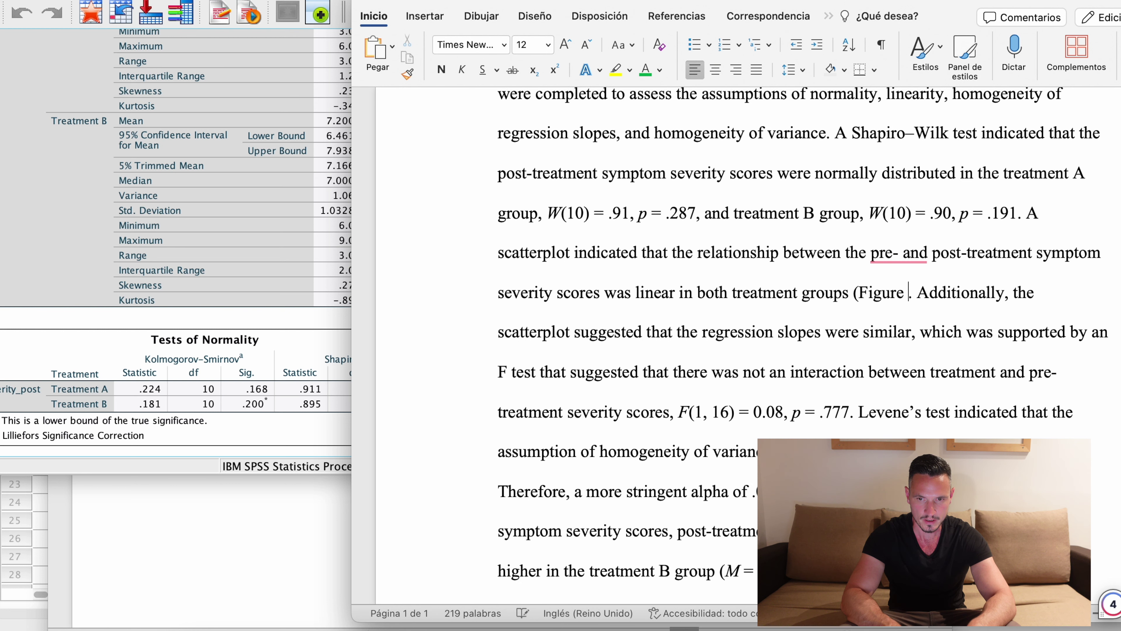
pyautogui.press('BackSpace')
pyautogui.write('1)')
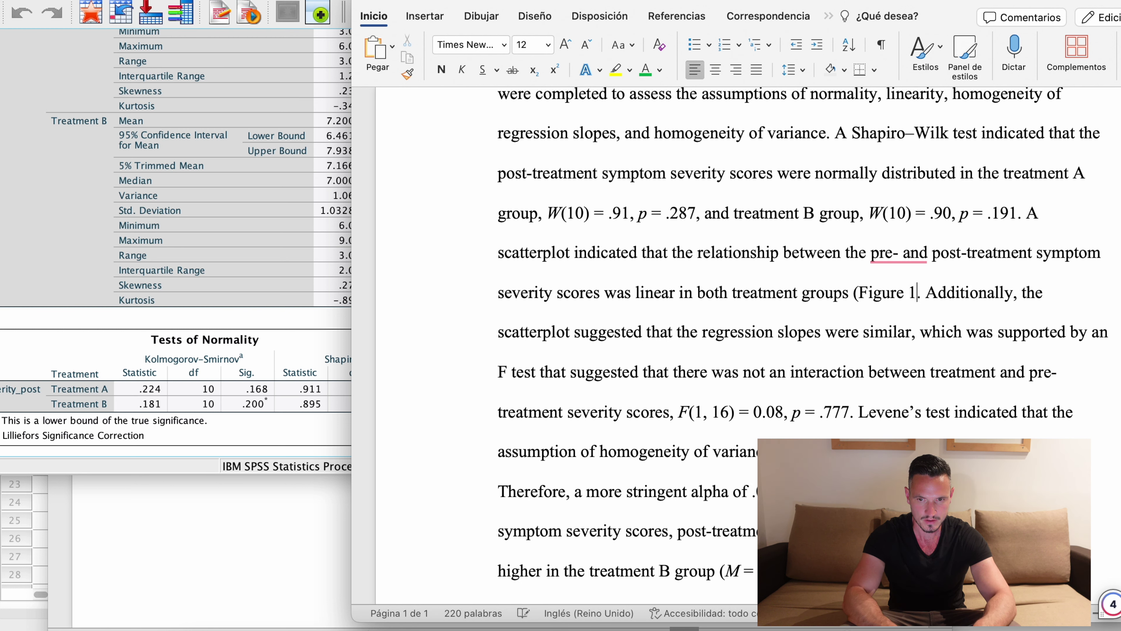
# Replace the figure reference in the scatterplot sentence with "(Appendix A)"
pyautogui.press('BackSpace')
pyautogui.press('BackSpace')
pyautogui.press('BackSpace')
pyautogui.press('BackSpace')
pyautogui.press('BackSpace')
pyautogui.press('BackSpace')
pyautogui.press('BackSpace')
pyautogui.press('BackSpace')
pyautogui.press('BackSpace')
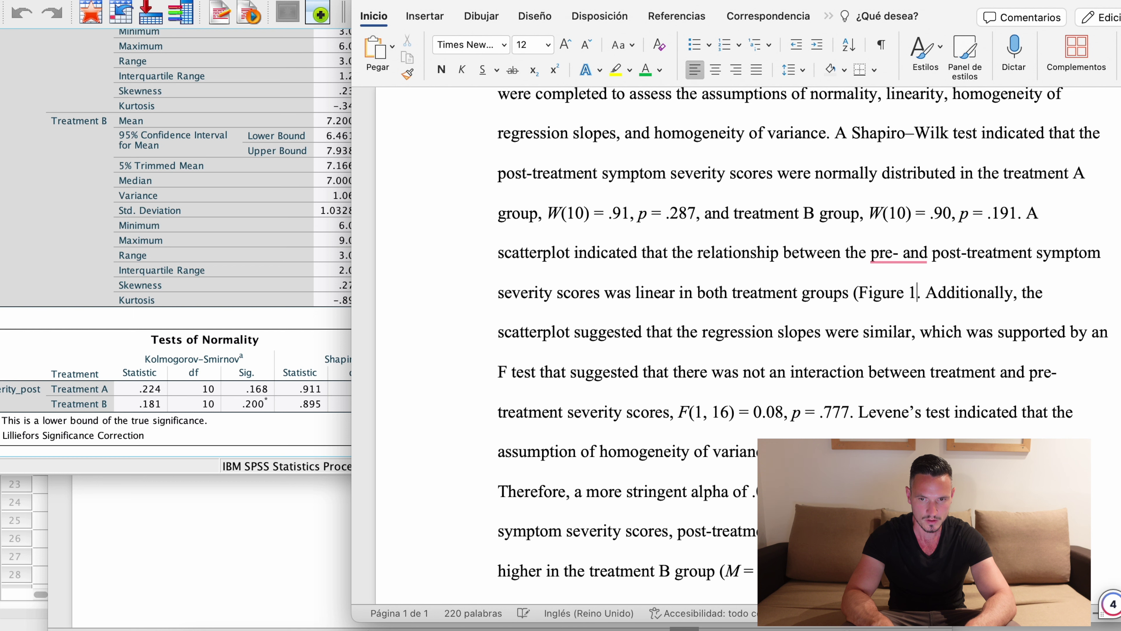
pyautogui.write('Appensi')
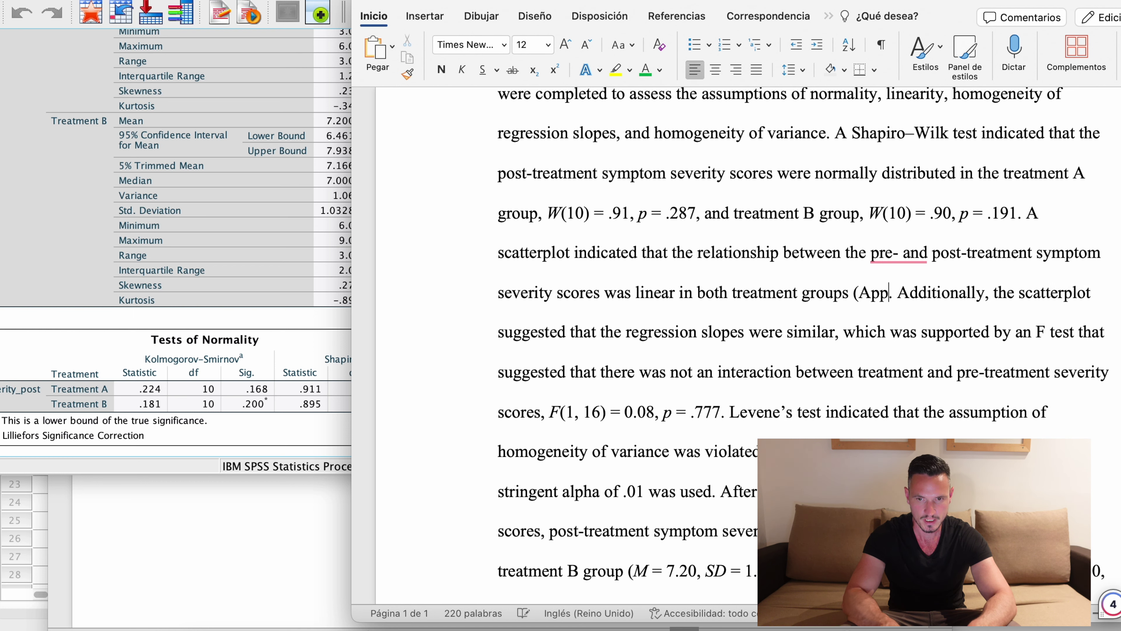
pyautogui.press('BackSpace')
pyautogui.press('BackSpace')
pyautogui.write('dix S')
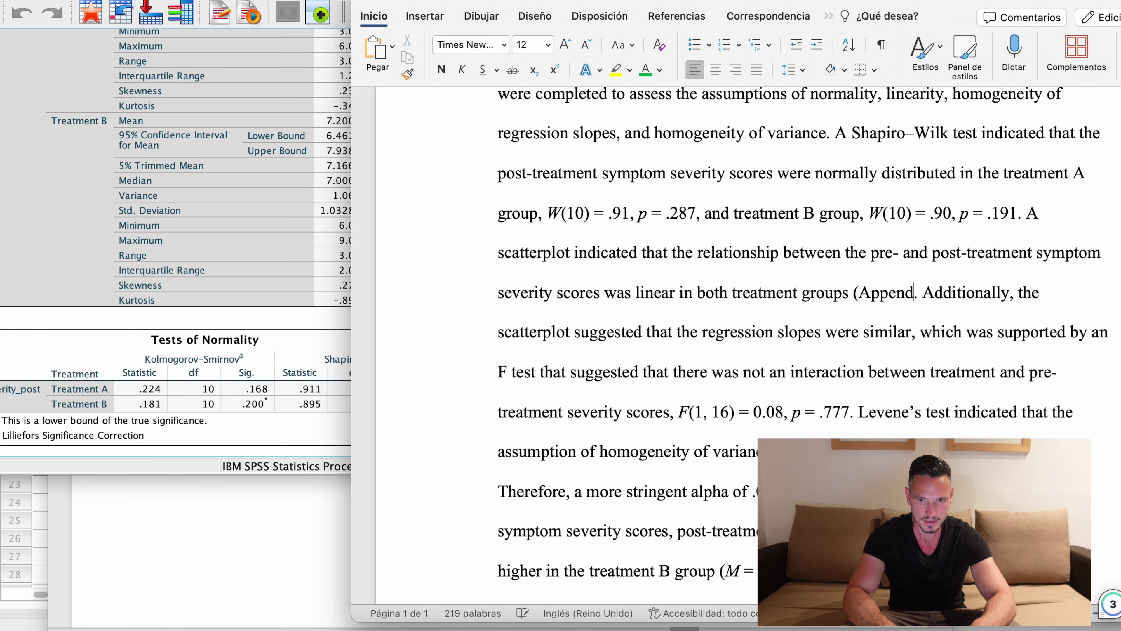
pyautogui.press('BackSpace')
pyautogui.write('A)')
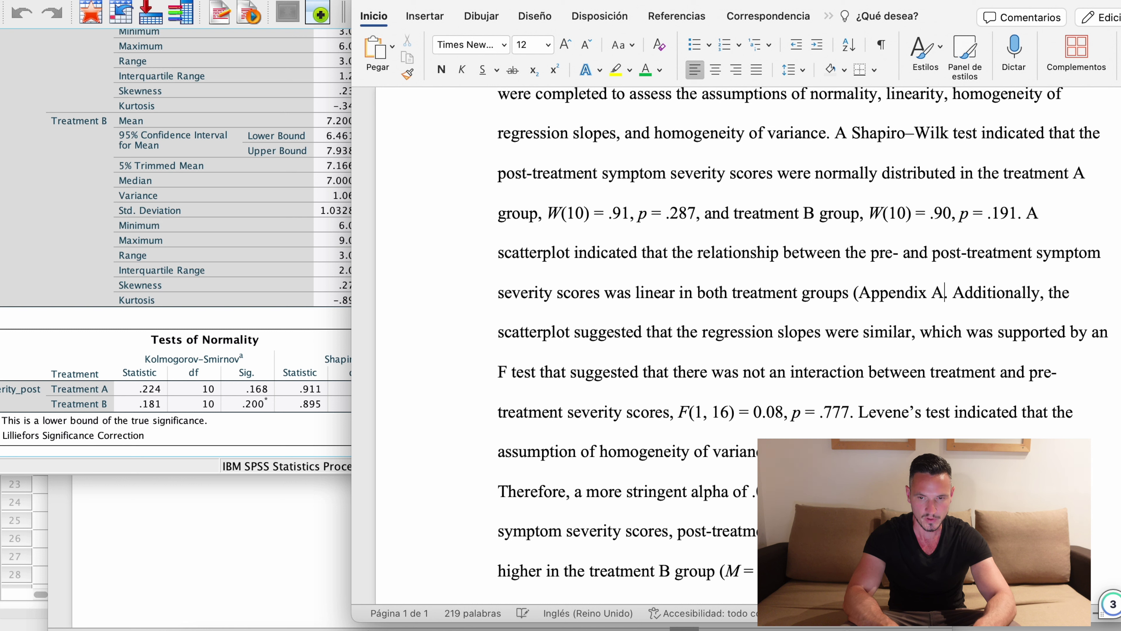
# Remove the appendix reference so the scatterplot sentence ends at "treatment groups"
pyautogui.press('BackSpace')
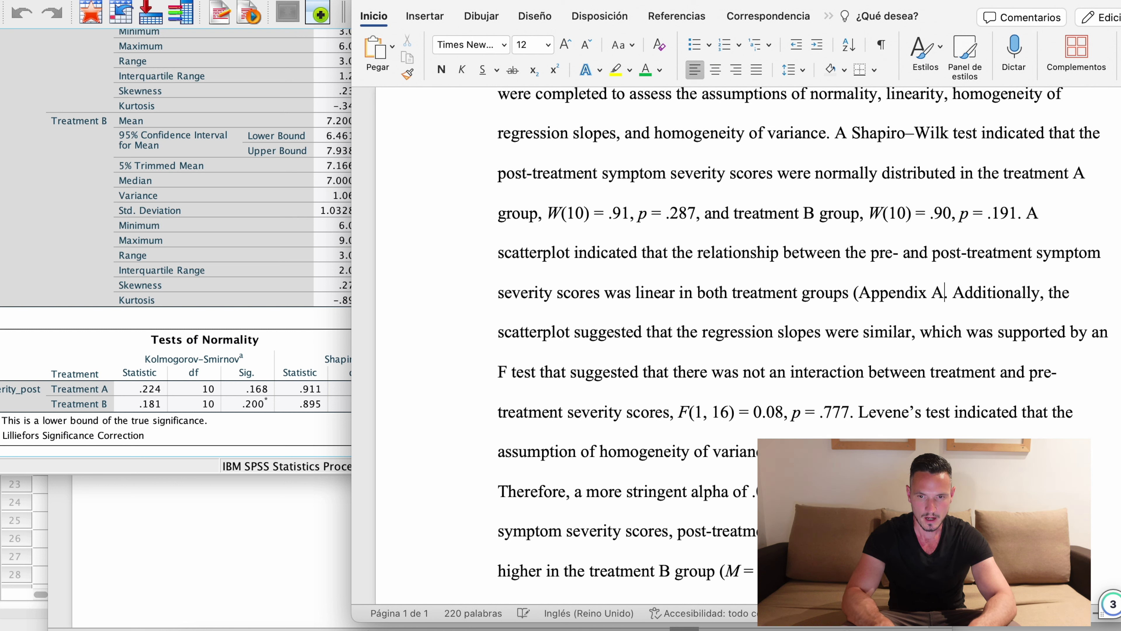
pyautogui.press('BackSpace')
pyautogui.press('BackSpace')
pyautogui.press('BackSpace')
pyautogui.press('BackSpace')
pyautogui.press('BackSpace')
pyautogui.press('BackSpace')
pyautogui.press('BackSpace')
pyautogui.press('BackSpace')
pyautogui.press('BackSpace')
pyautogui.press('BackSpace')
pyautogui.press('BackSpace')
pyautogui.press('BackSpace')
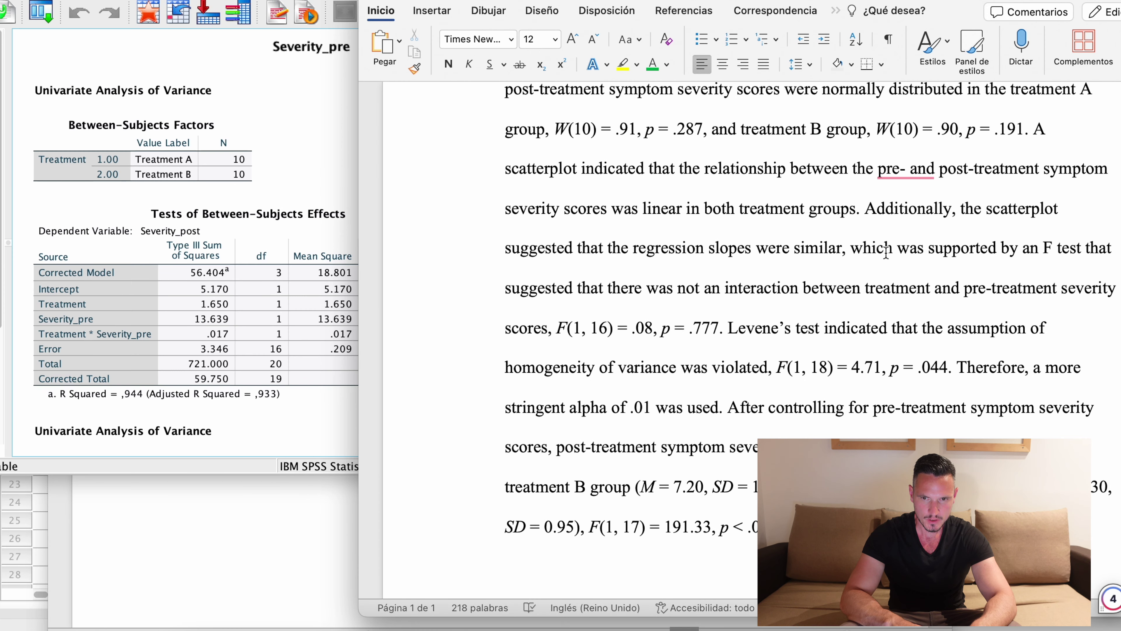
# Highlight the interaction F test result in the report and compare its F value with the Treatment * Severity_pre row in the SPSS output
pyautogui.click(905, 235)
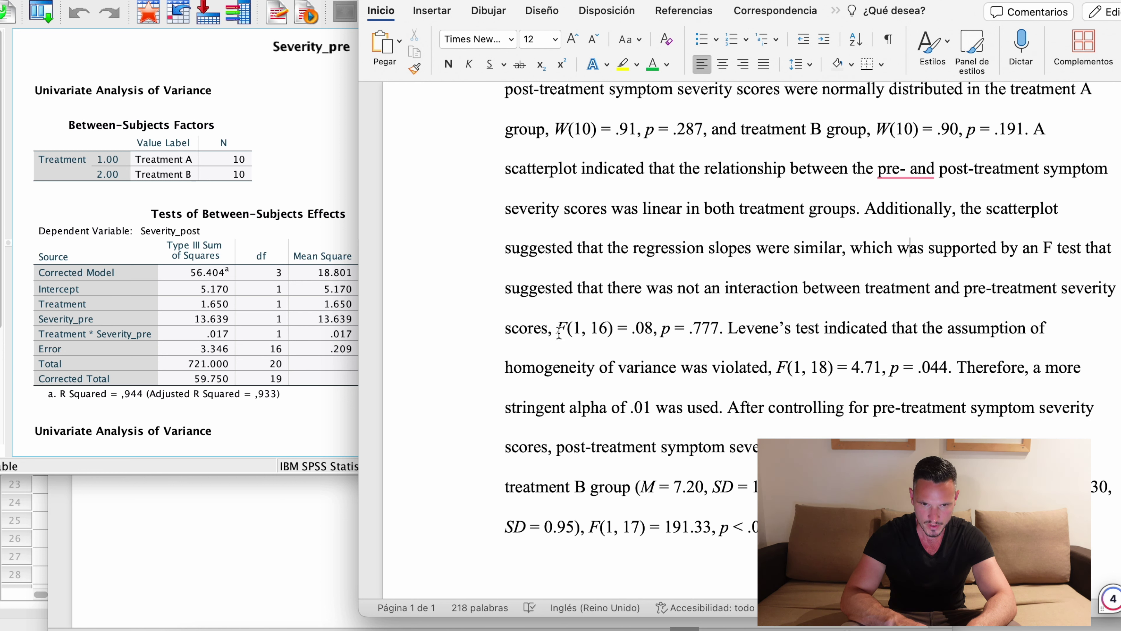
pyautogui.moveTo(559, 330); pyautogui.dragTo(702, 336)
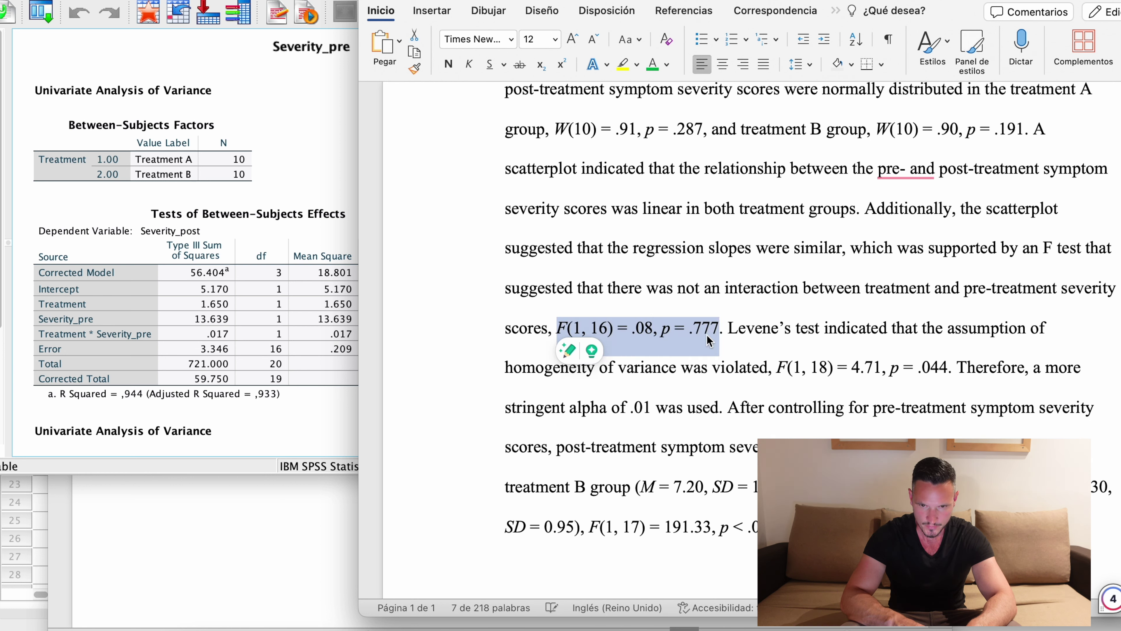
pyautogui.click(308, 147)
pyautogui.click(194, 213)
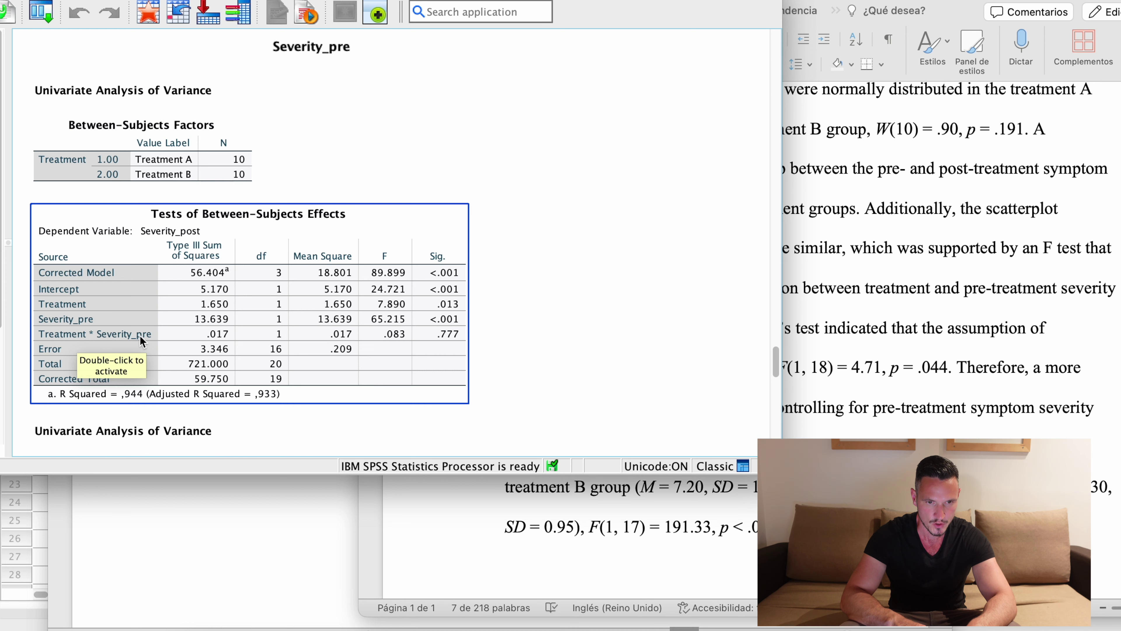
pyautogui.click(1083, 306)
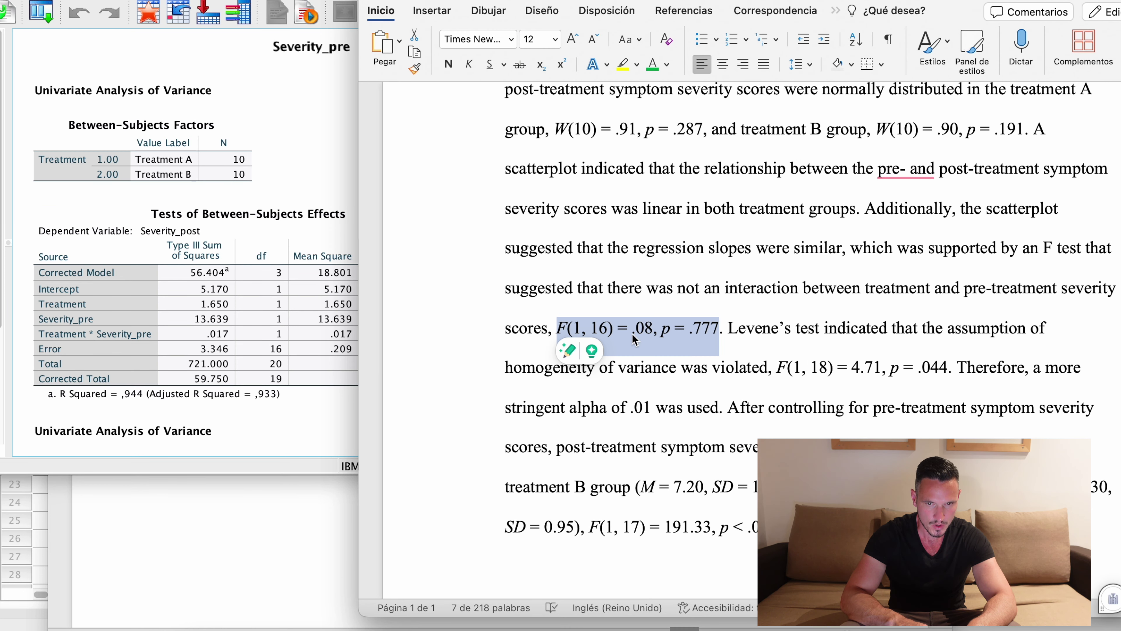
pyautogui.click(277, 357)
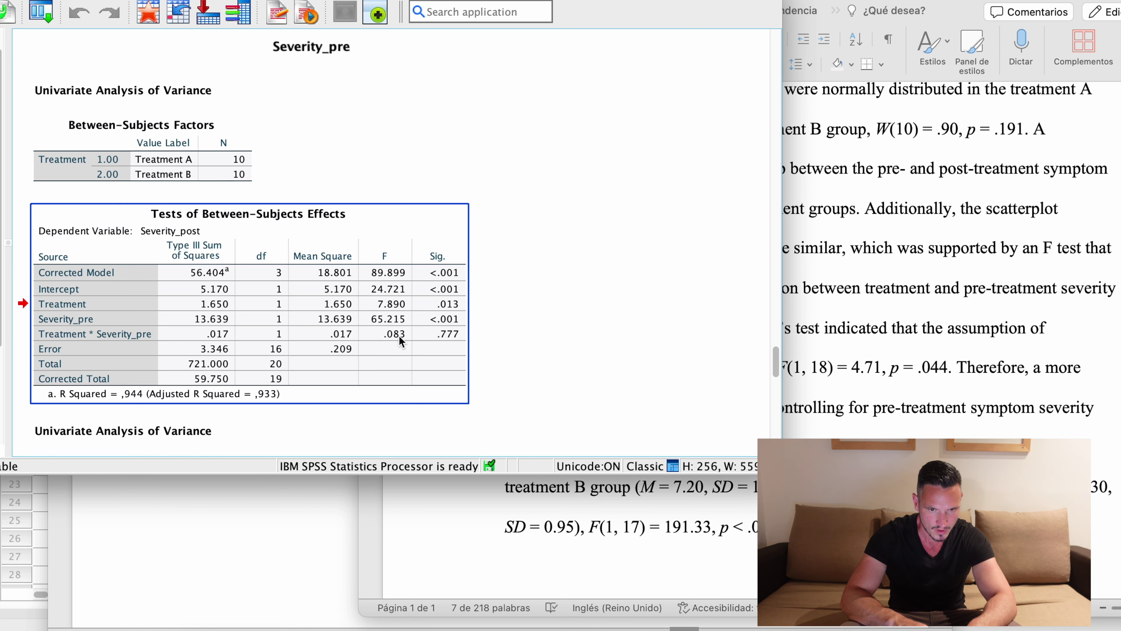
# Compare the reported interaction test's degrees of freedom and p value with the Treatment * Severity_pre and Error rows
pyautogui.click(915, 297)
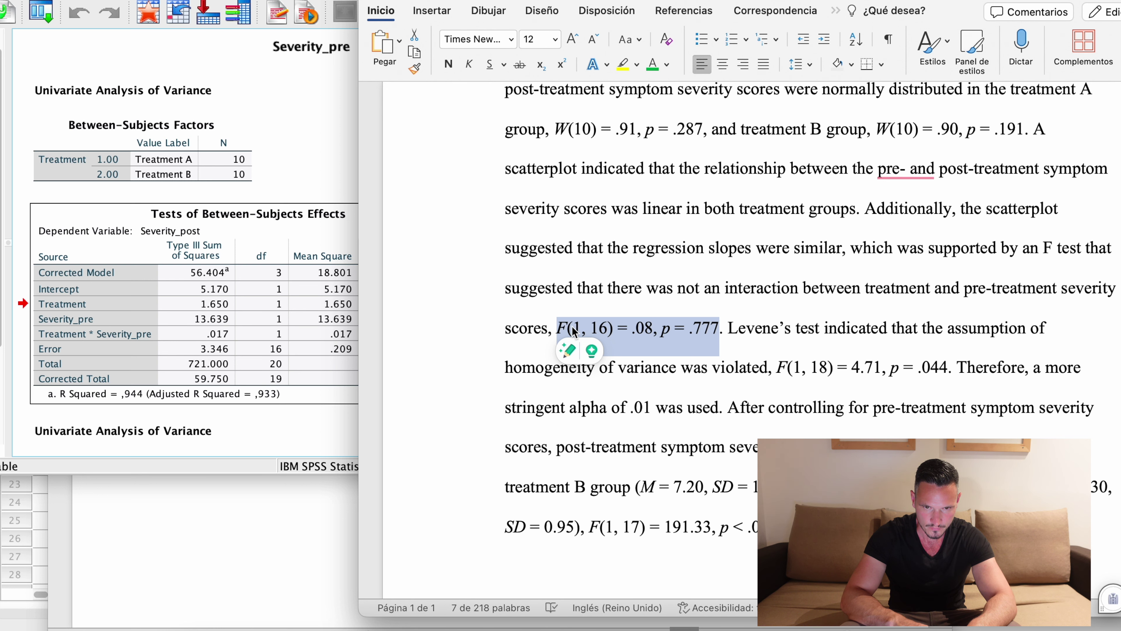
pyautogui.click(330, 340)
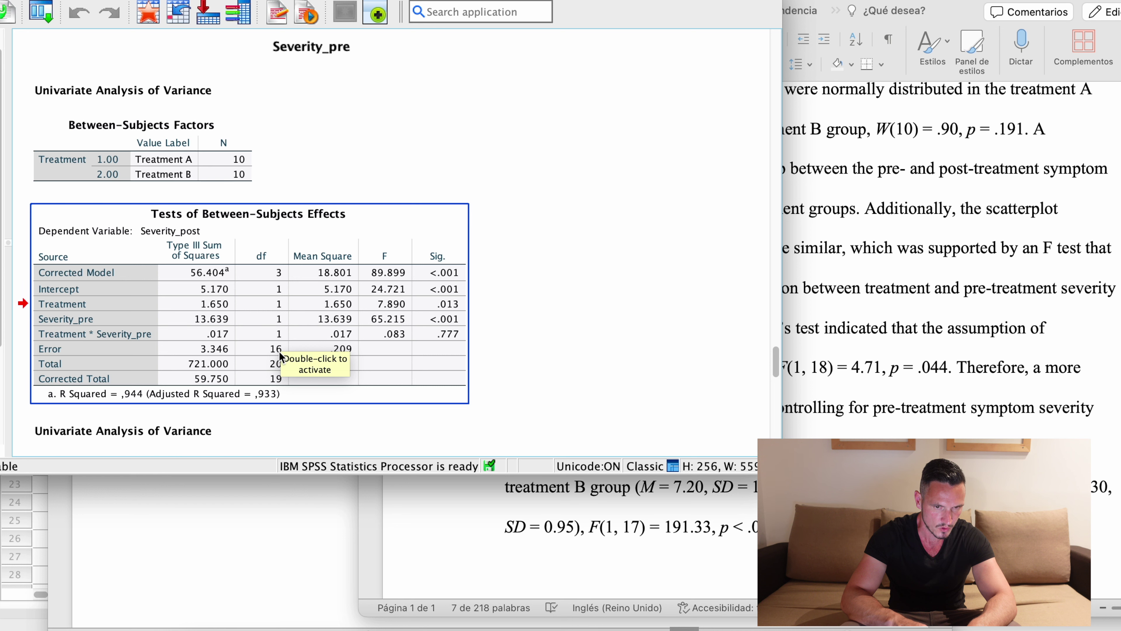
pyautogui.click(944, 345)
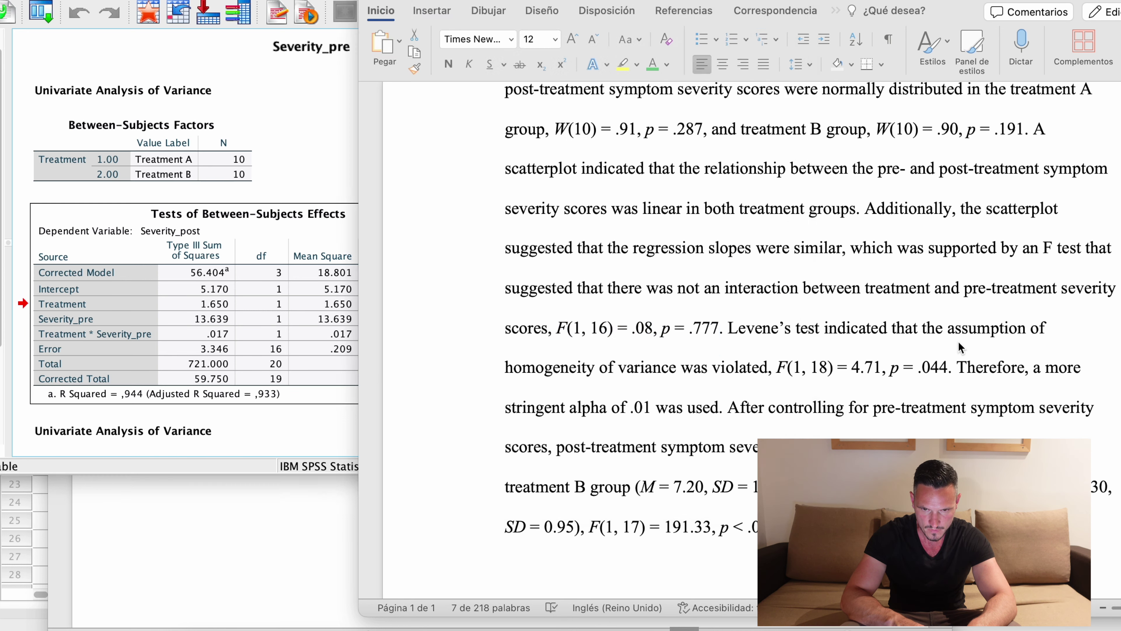
pyautogui.moveTo(557, 328); pyautogui.dragTo(719, 329)
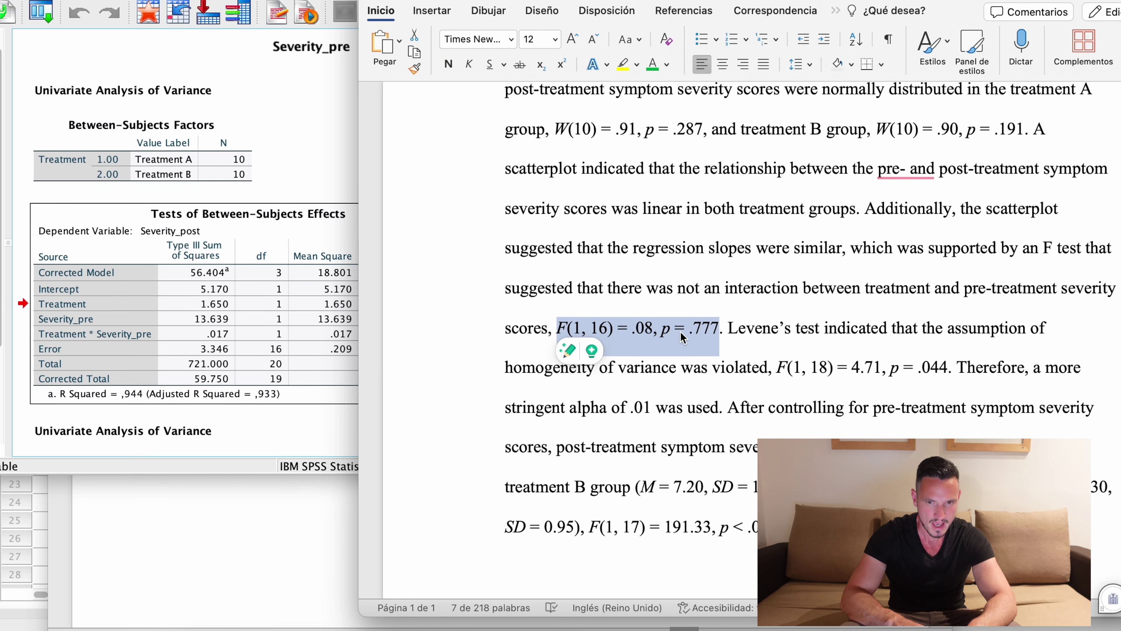
pyautogui.click(335, 423)
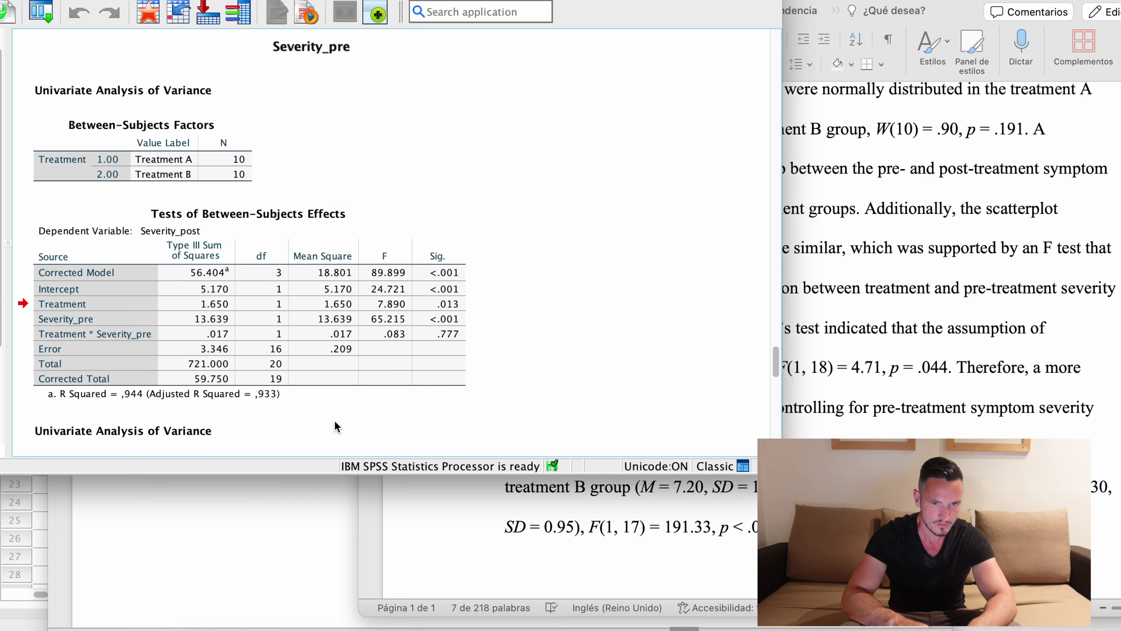
pyautogui.click(402, 350)
pyautogui.click(886, 326)
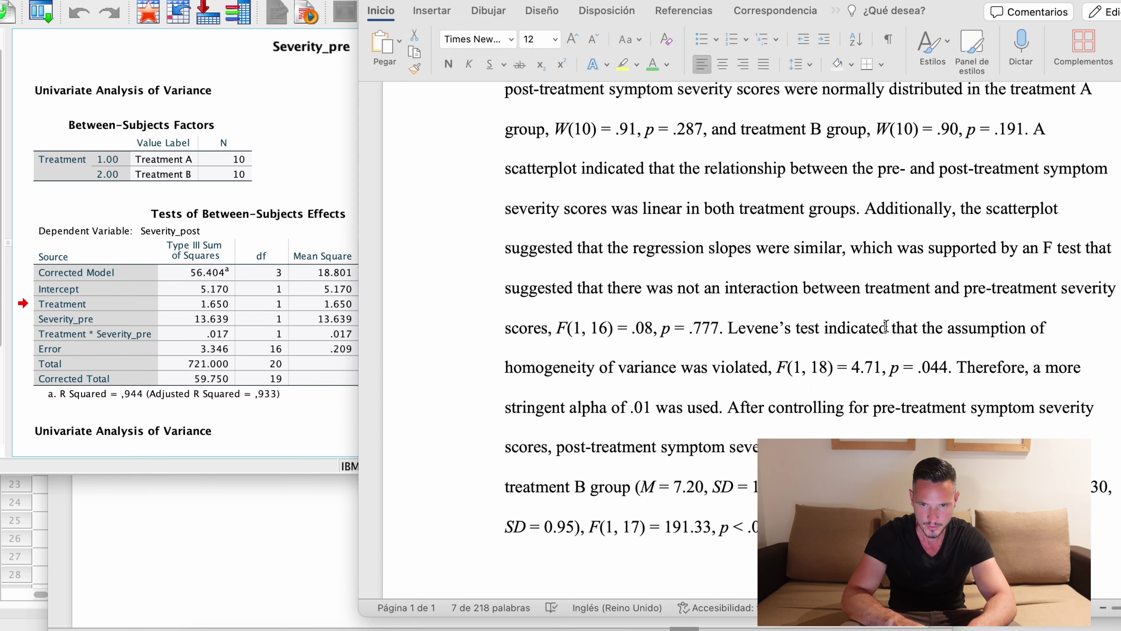
# Check the homogeneity of variance assumption in the Assumptions document, and read the Levene's test sentence in the Example results document
pyautogui.hotkey('ctrl', 'Up')
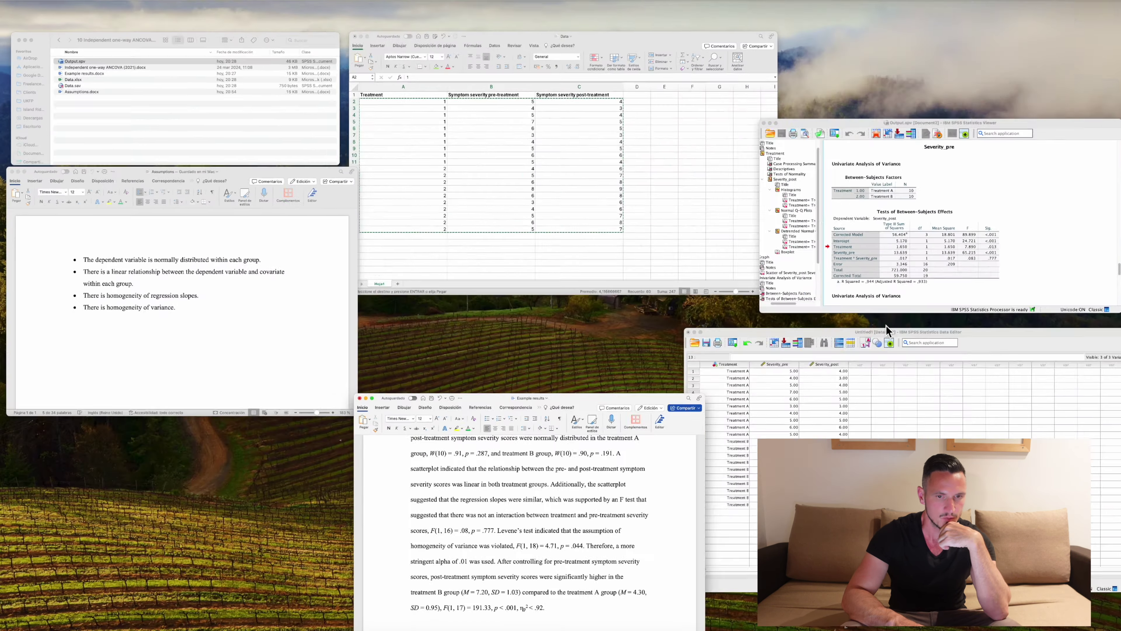
pyautogui.click(315, 313)
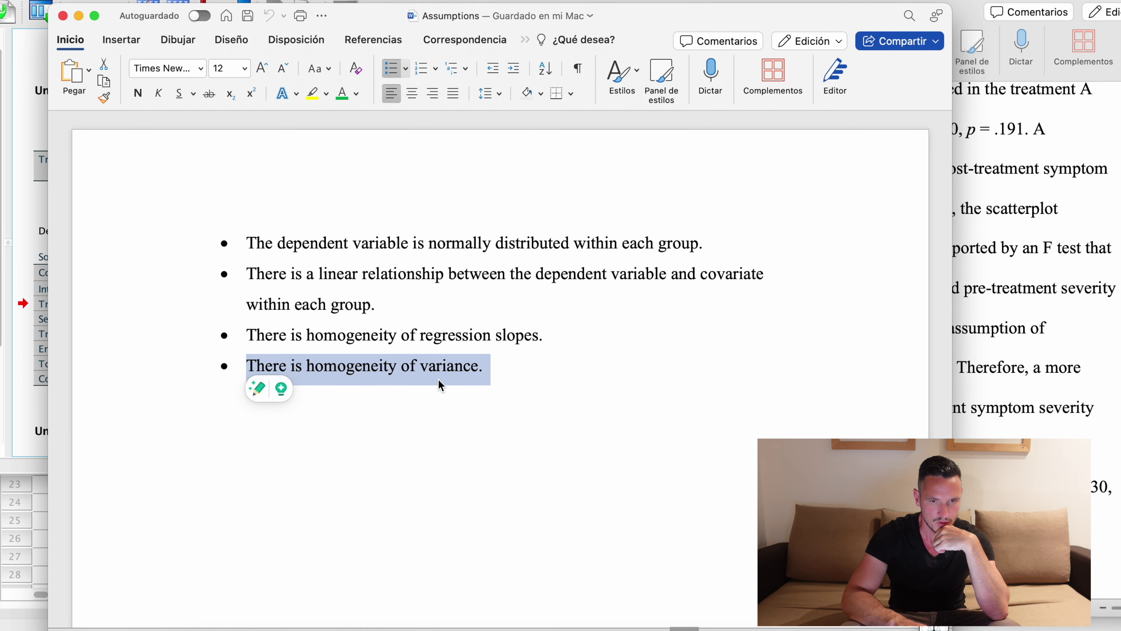
pyautogui.click(1005, 372)
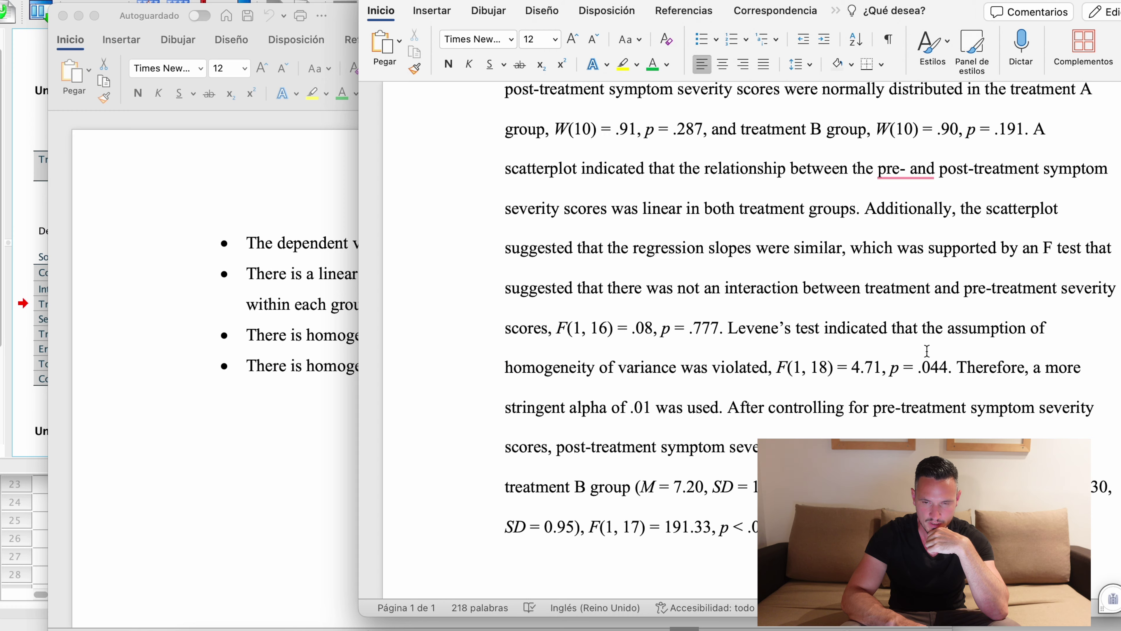
pyautogui.scroll(-2, 931, 354)
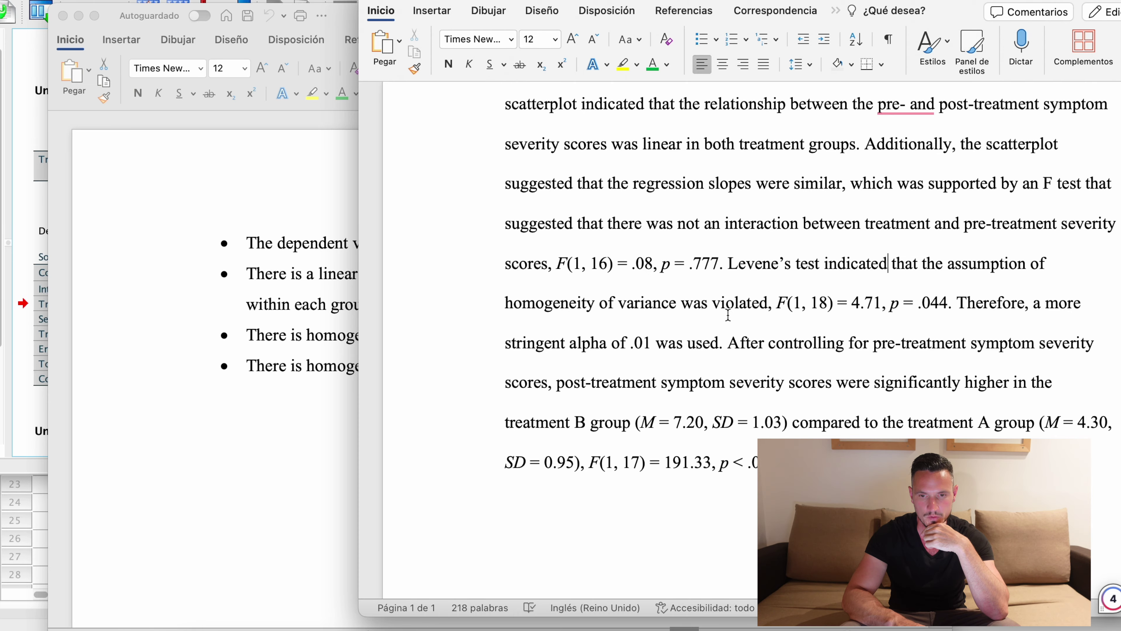
# Switch to the SPSS output and locate the Levene's Test of Equality of Error Variances table for Severity_post
pyautogui.hotkey('ctrl', 'Up')
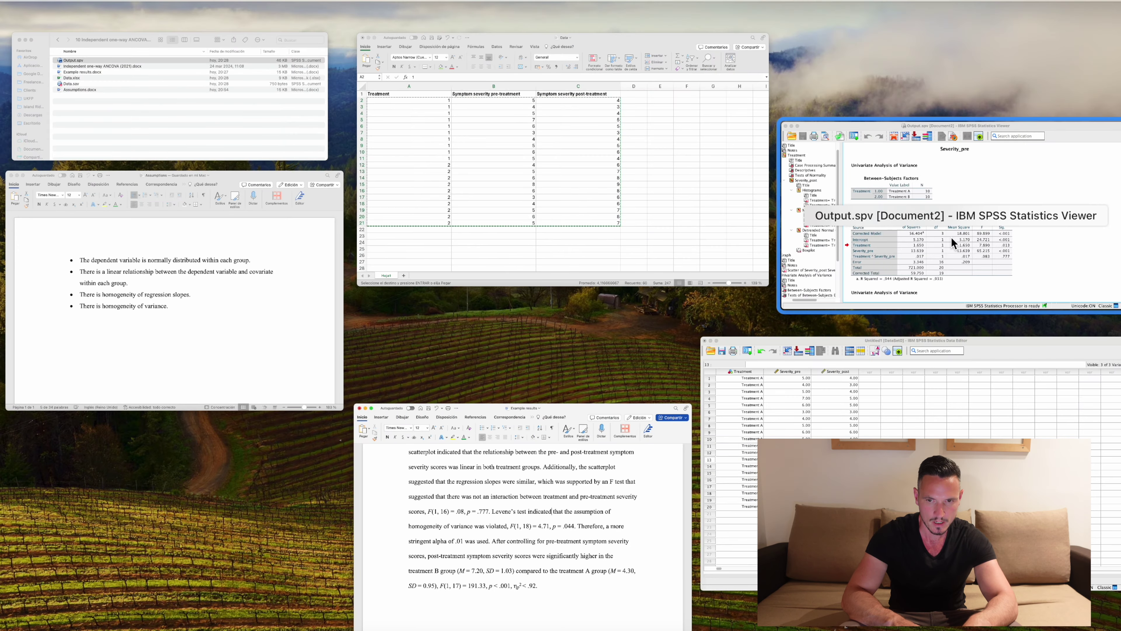
pyautogui.click(989, 249)
pyautogui.scroll(-5, 989, 249)
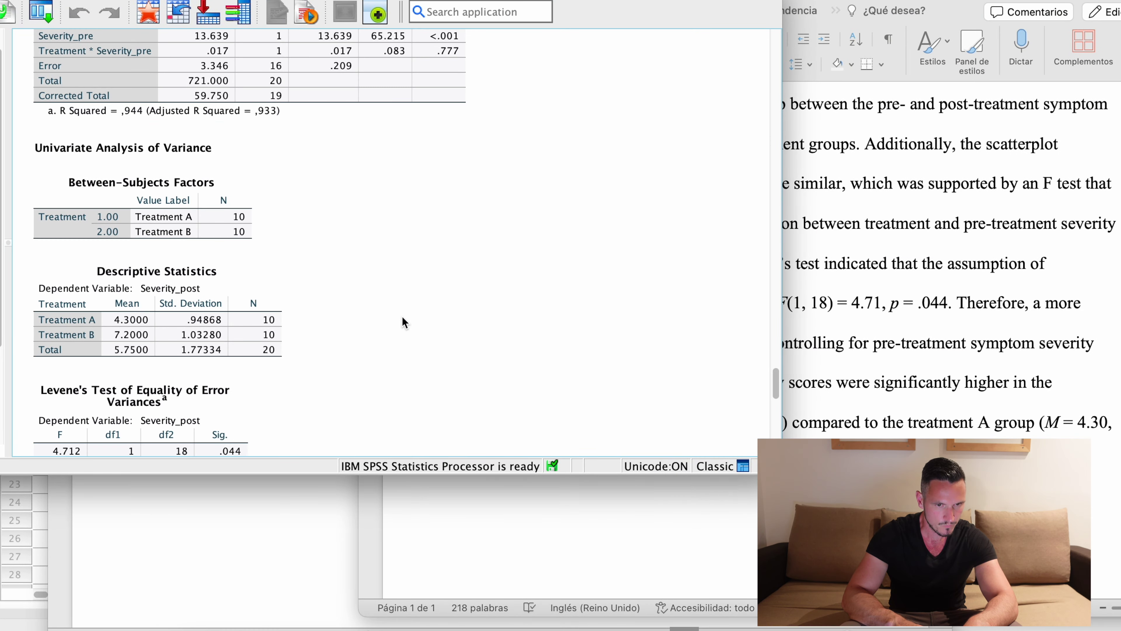
pyautogui.scroll(-3, 402, 316)
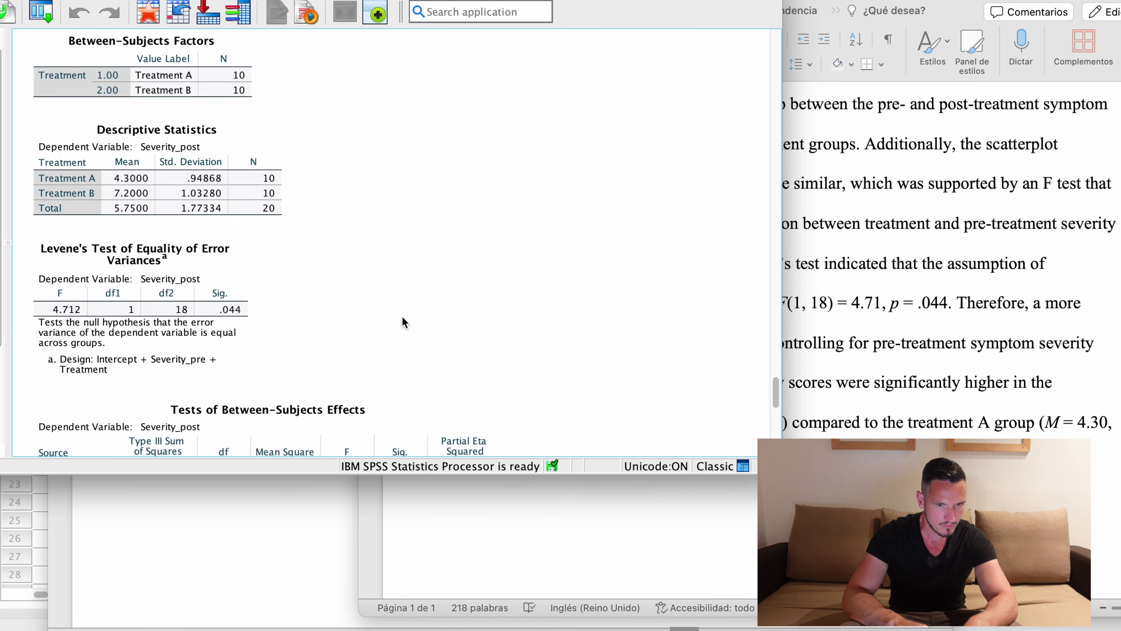
# Compare the report's Levene's test F value, degrees of freedom and p value with the Levene's Test table, and read the stricter alpha statement
pyautogui.click(103, 248)
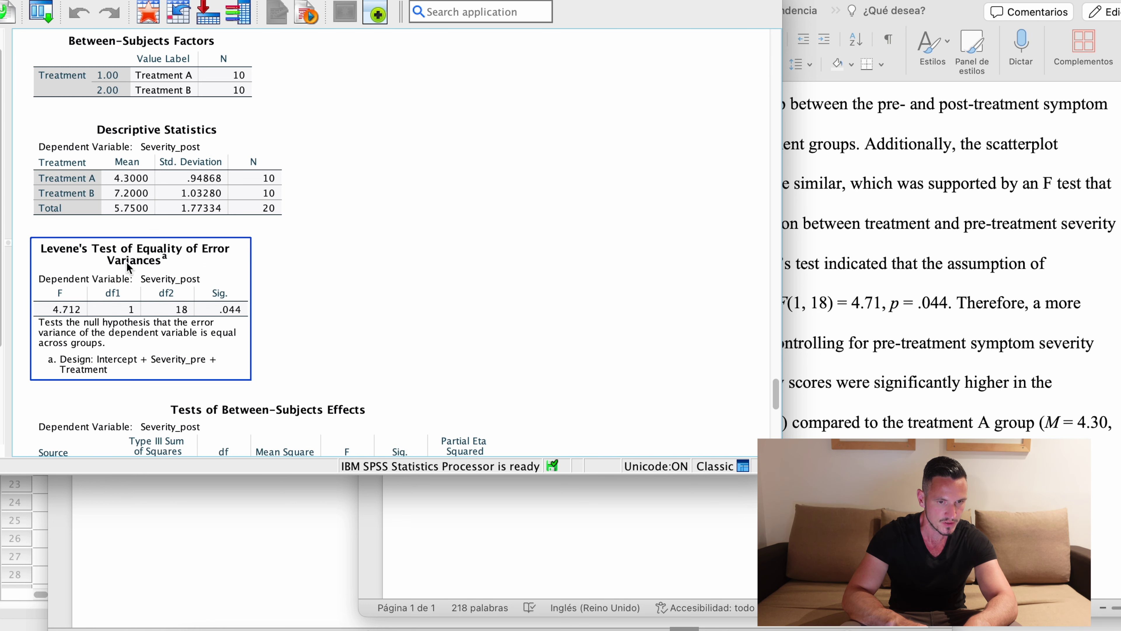
pyautogui.click(882, 342)
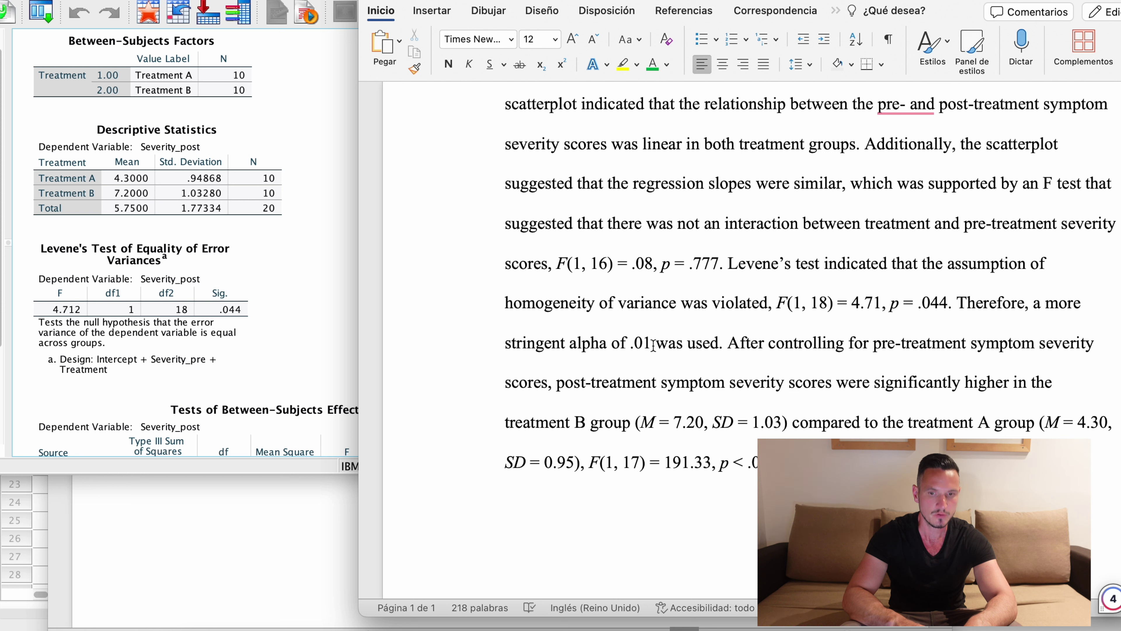
pyautogui.click(210, 309)
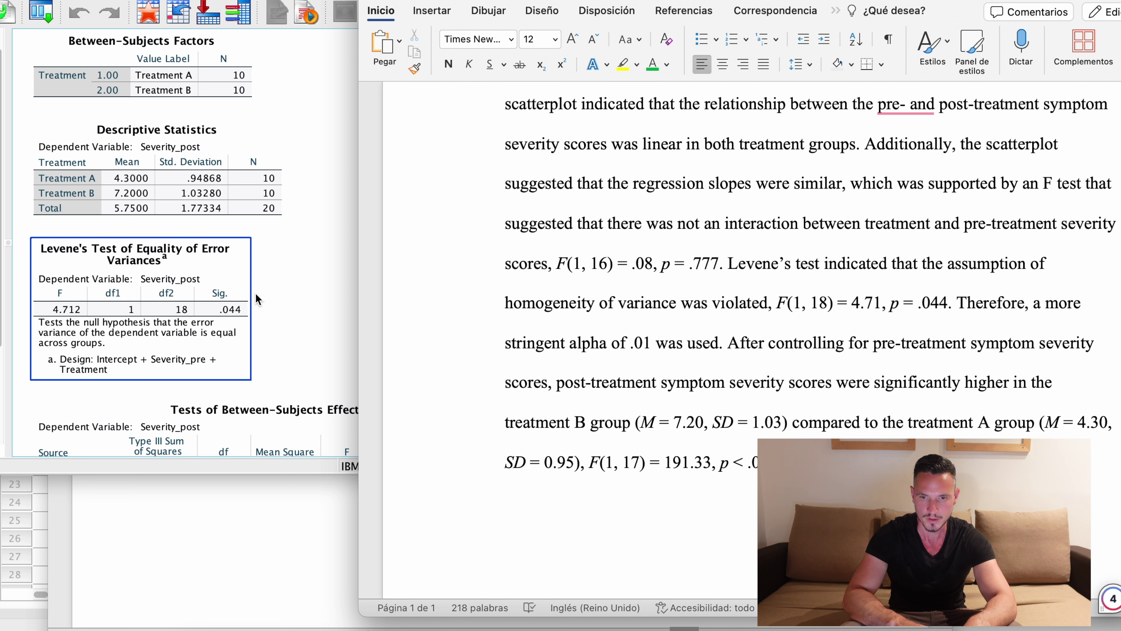
pyautogui.press('super+Tab')
# Compare the means and standard deviations reported for treatment groups A and B with the Descriptive Statistics table for Severity_post
pyautogui.scroll(-5, 314, 154)
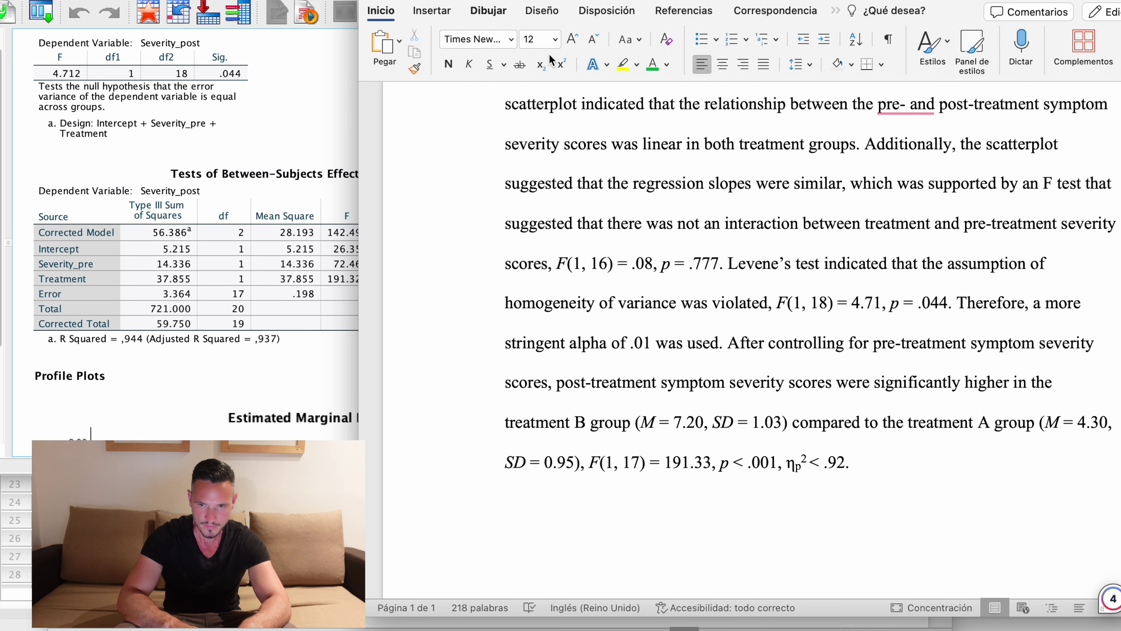
pyautogui.click(875, 479)
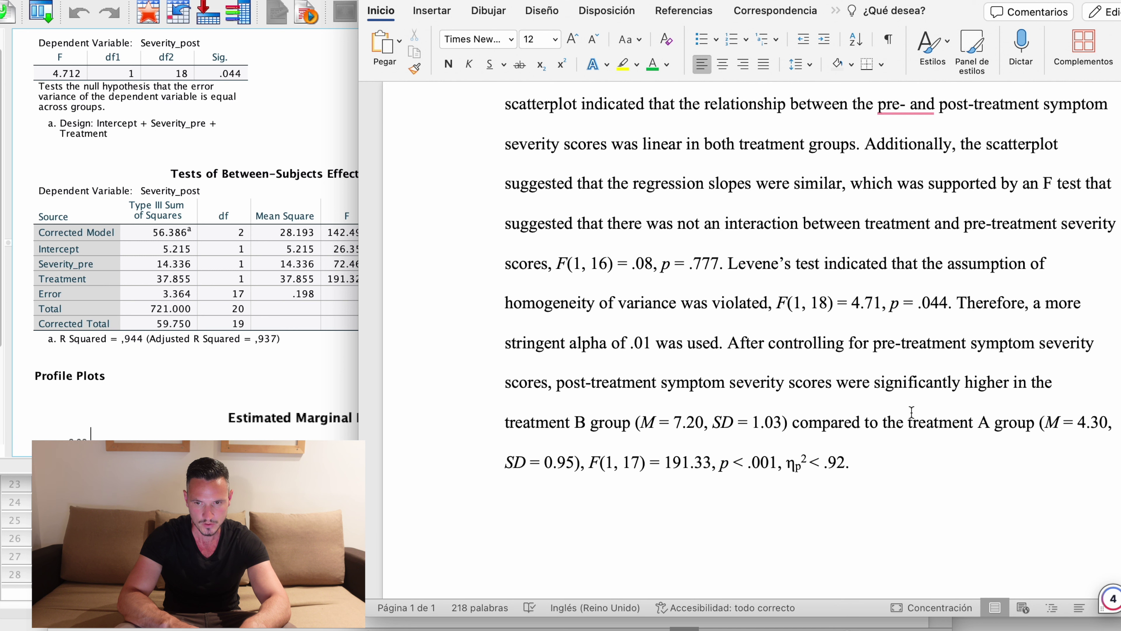
pyautogui.click(338, 372)
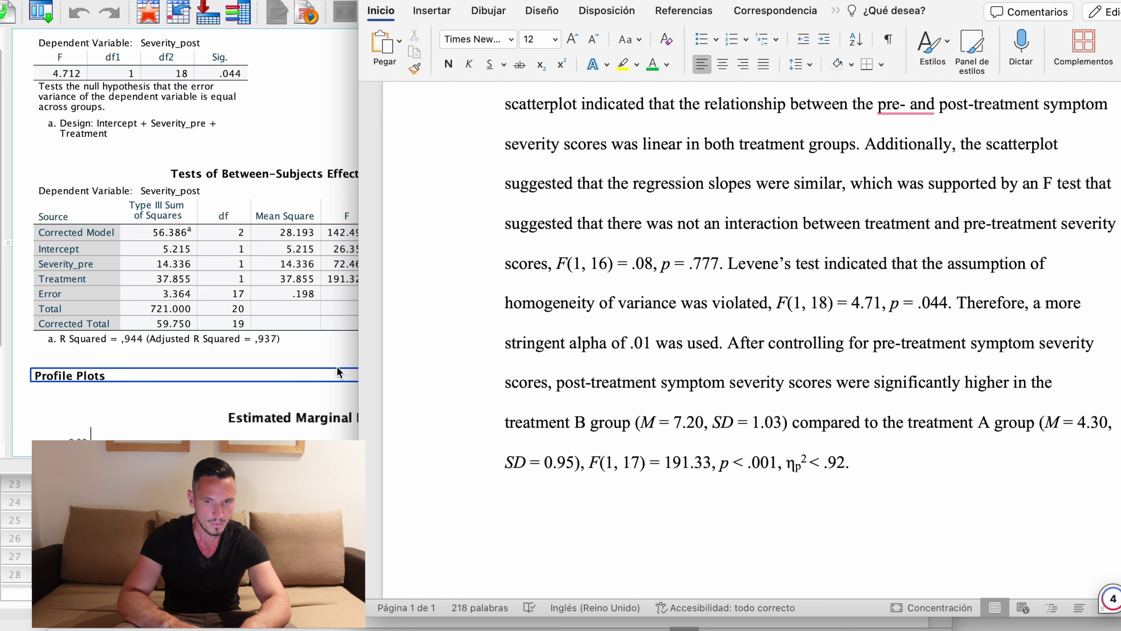
pyautogui.click(277, 373)
pyautogui.scroll(5, 282, 335)
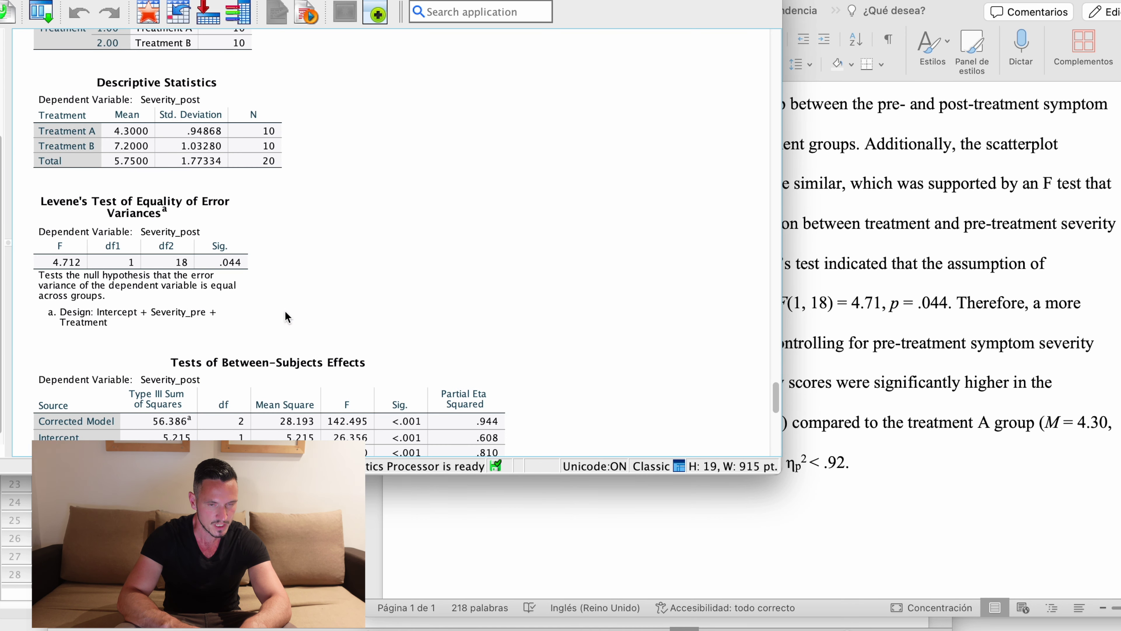
pyautogui.click(193, 131)
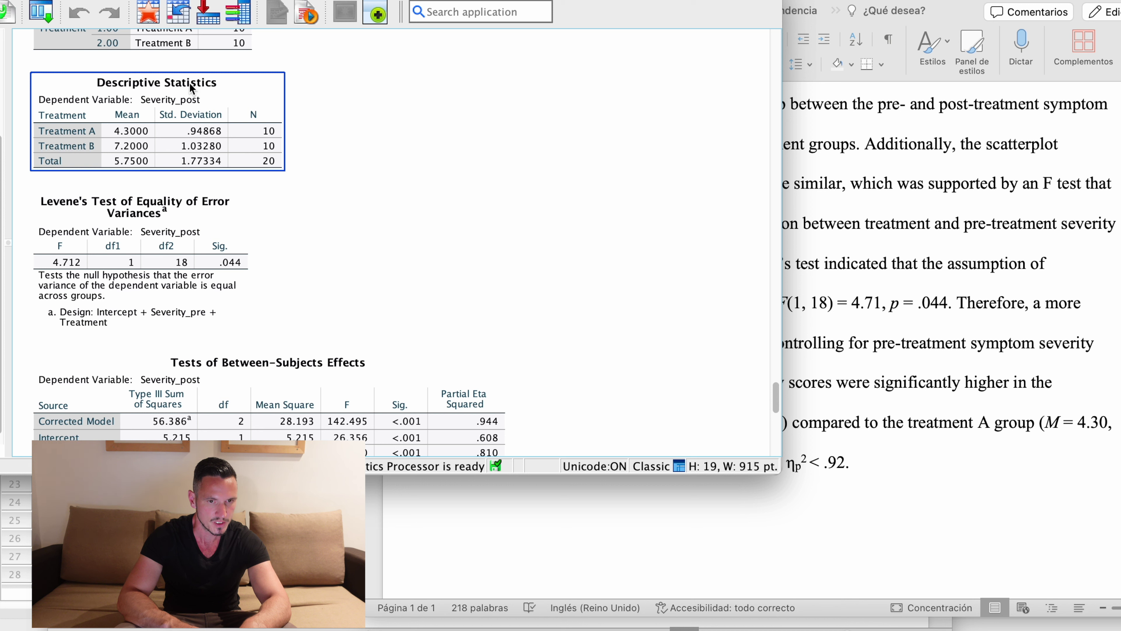
pyautogui.click(300, 178)
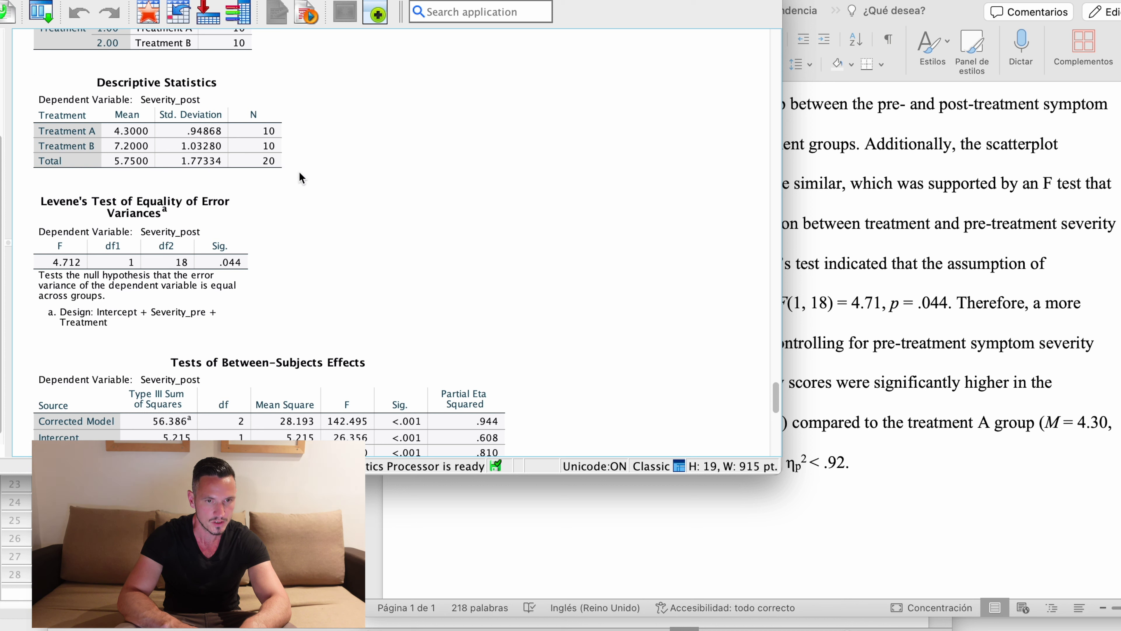
pyautogui.click(958, 287)
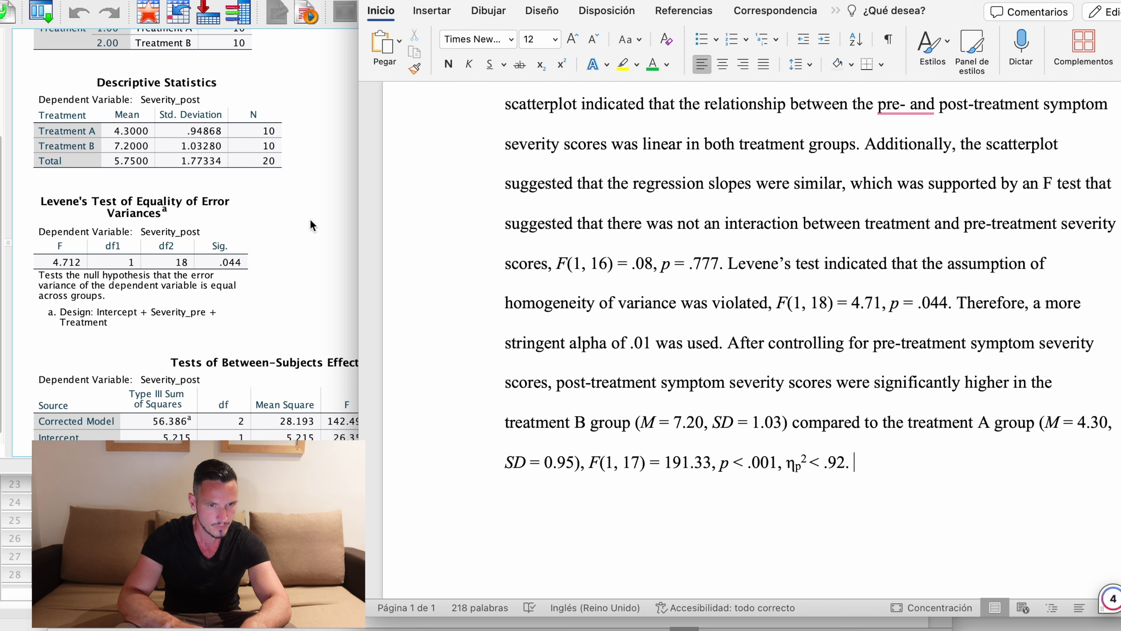
pyautogui.click(120, 152)
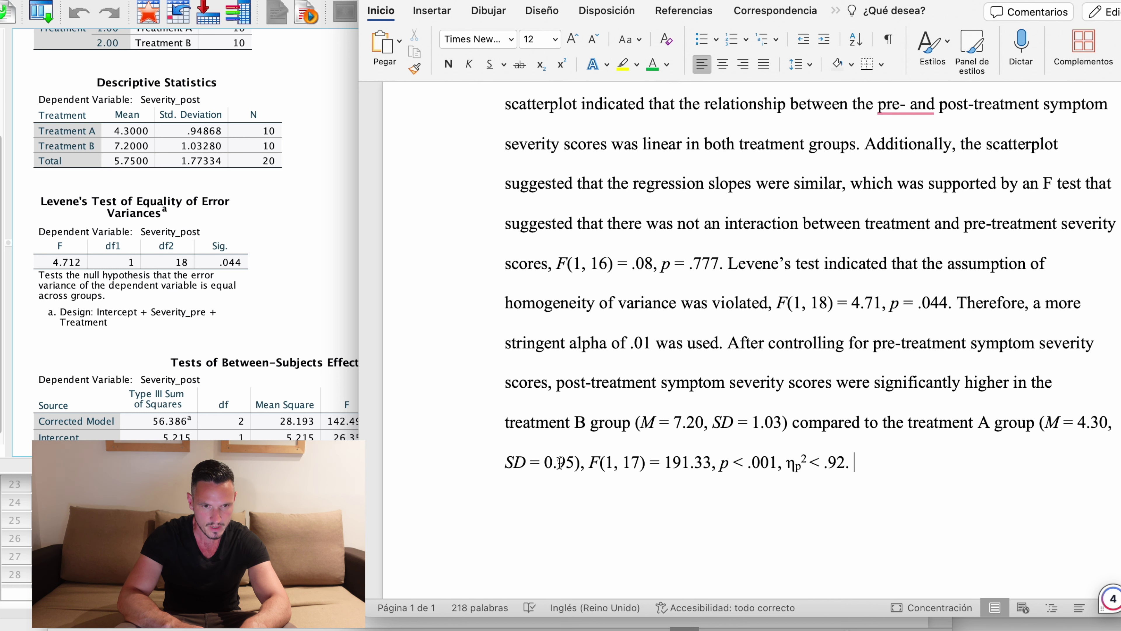
# Compare the reported ANCOVA F value and degrees of freedom with the Treatment and Error rows of the Tests of Between-Subjects Effects table
pyautogui.click(338, 267)
pyautogui.scroll(-5, 337, 267)
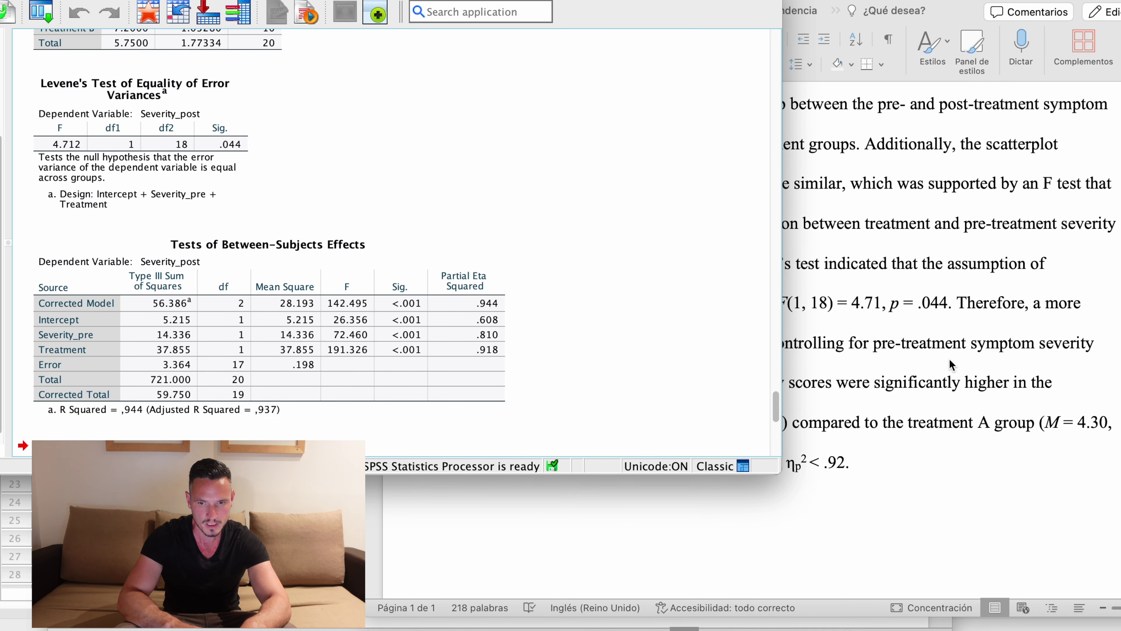
pyautogui.click(620, 525)
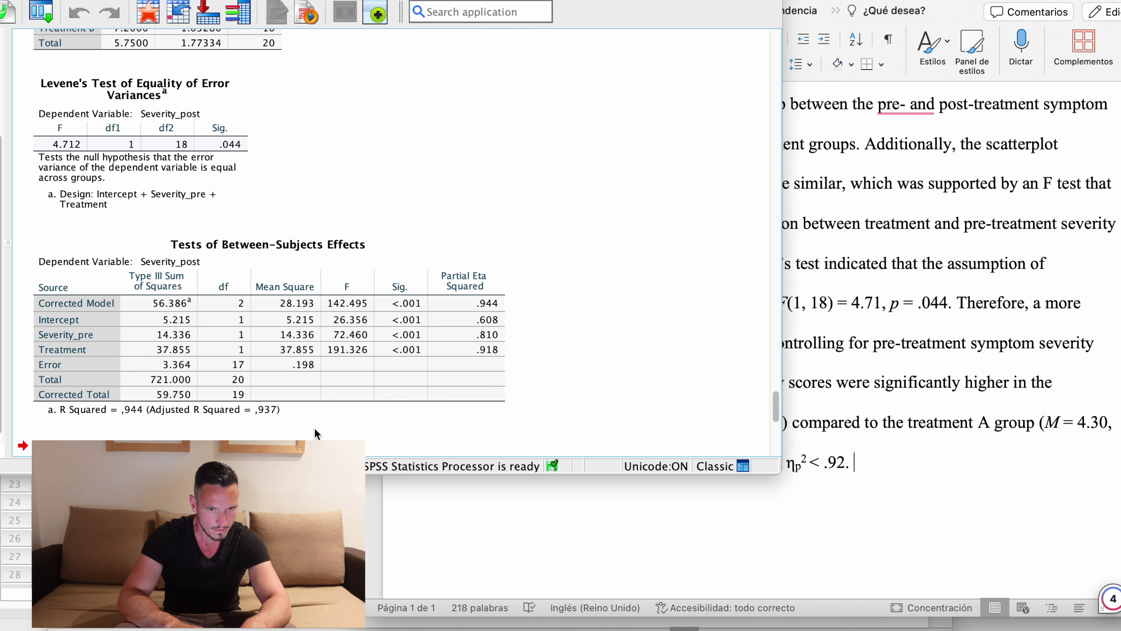
pyautogui.click(314, 427)
pyautogui.click(318, 411)
pyautogui.scroll(-1, 322, 379)
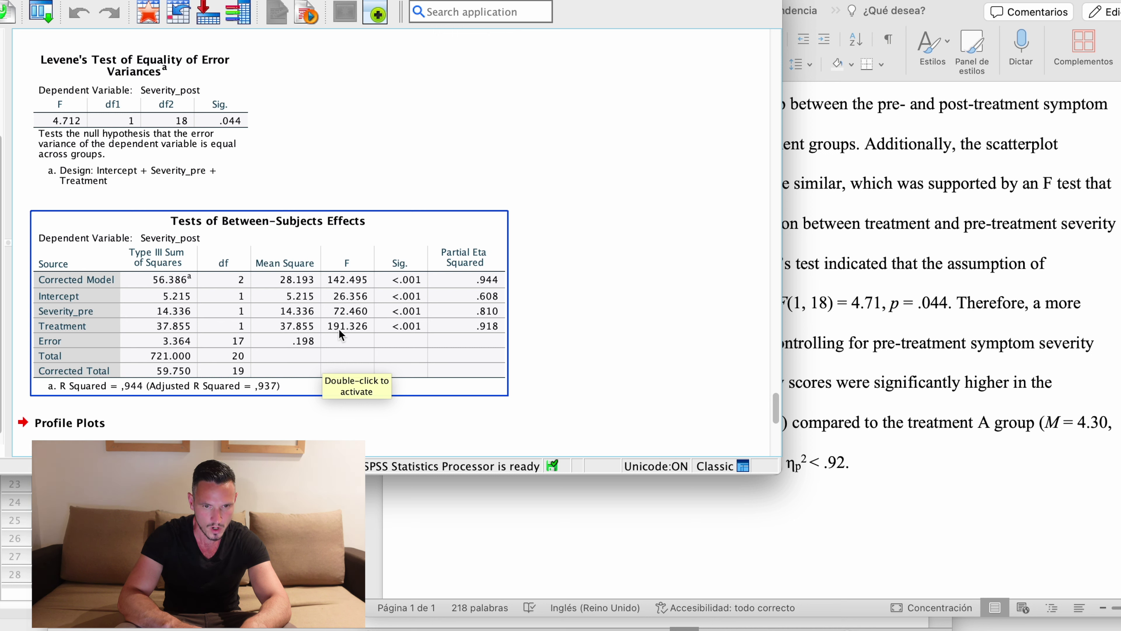
# Check the reported ANCOVA p value and partial eta squared against the Treatment row's Sig. and Partial Eta Squared values
pyautogui.click(898, 381)
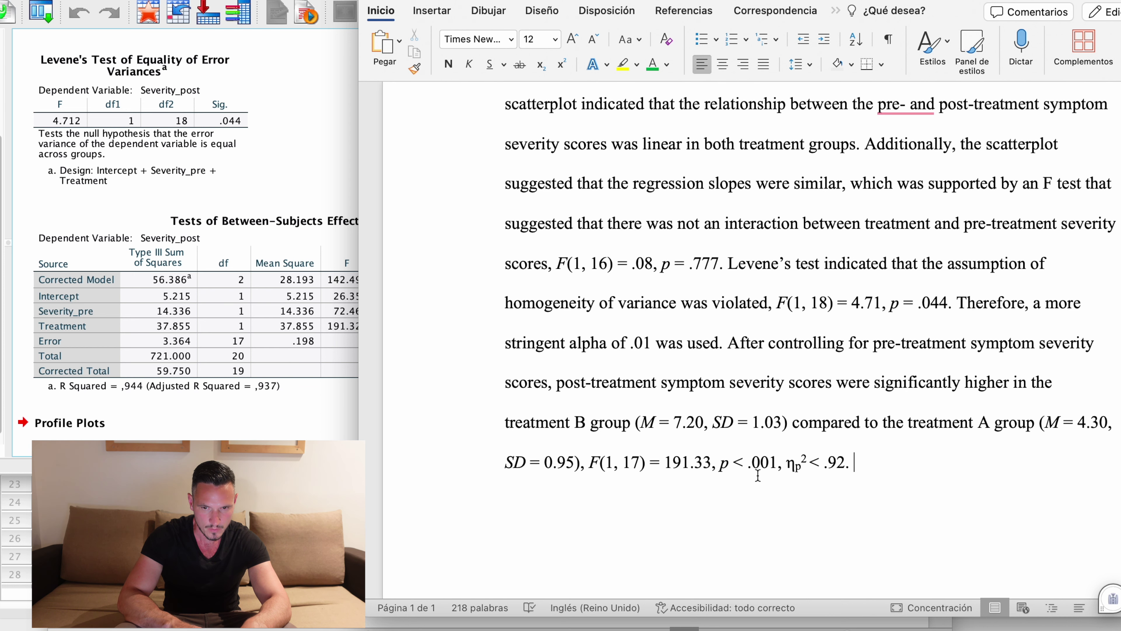
pyautogui.click(396, 380)
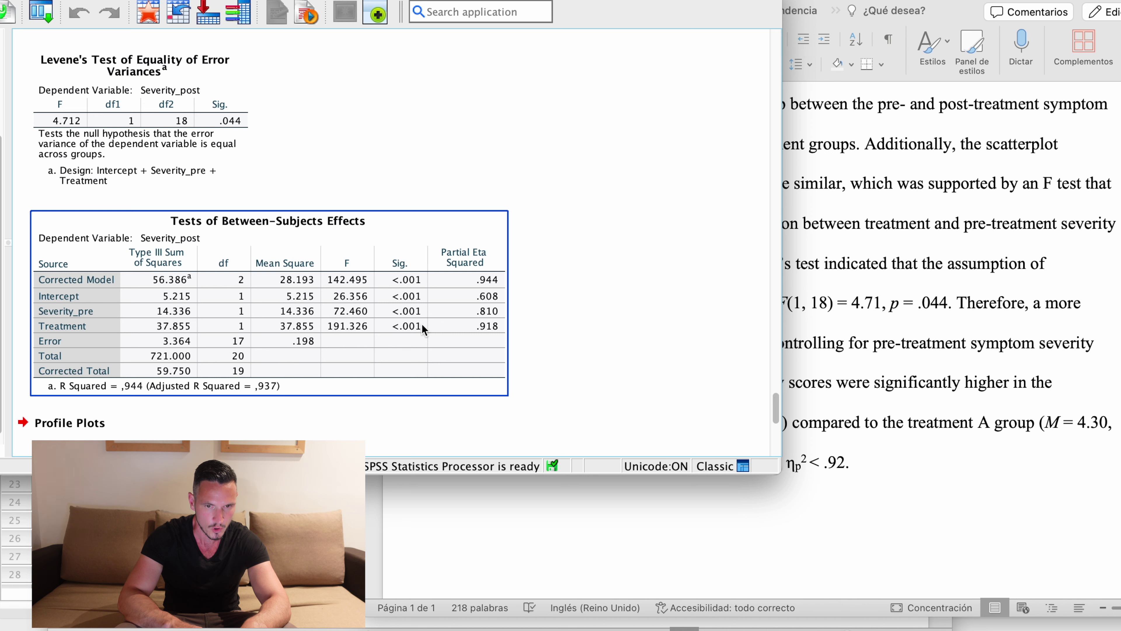
pyautogui.click(908, 394)
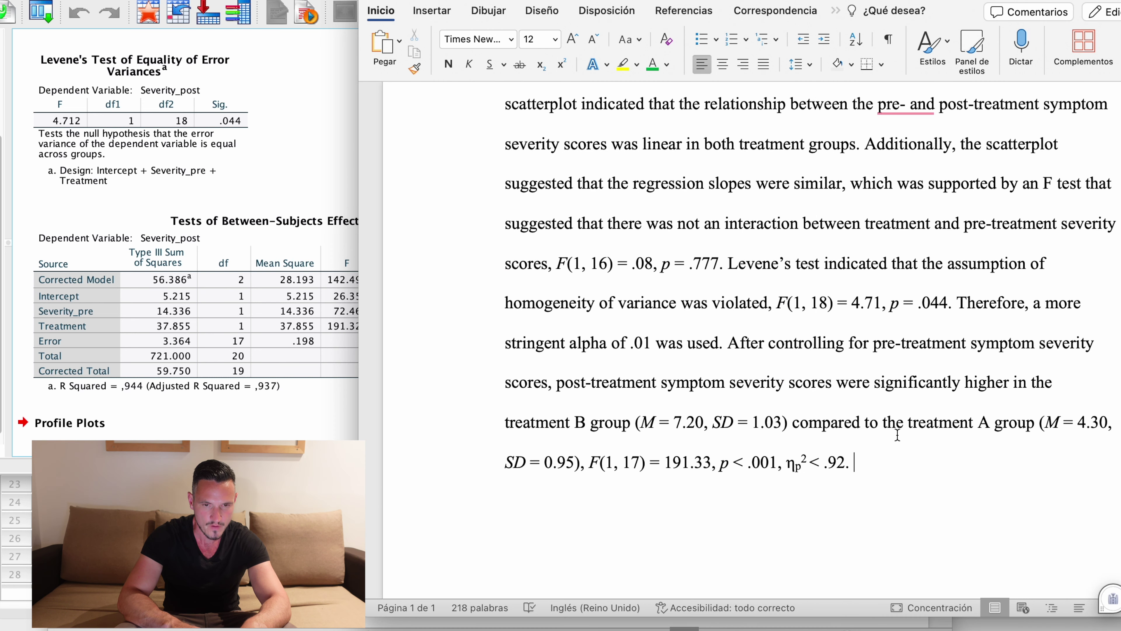